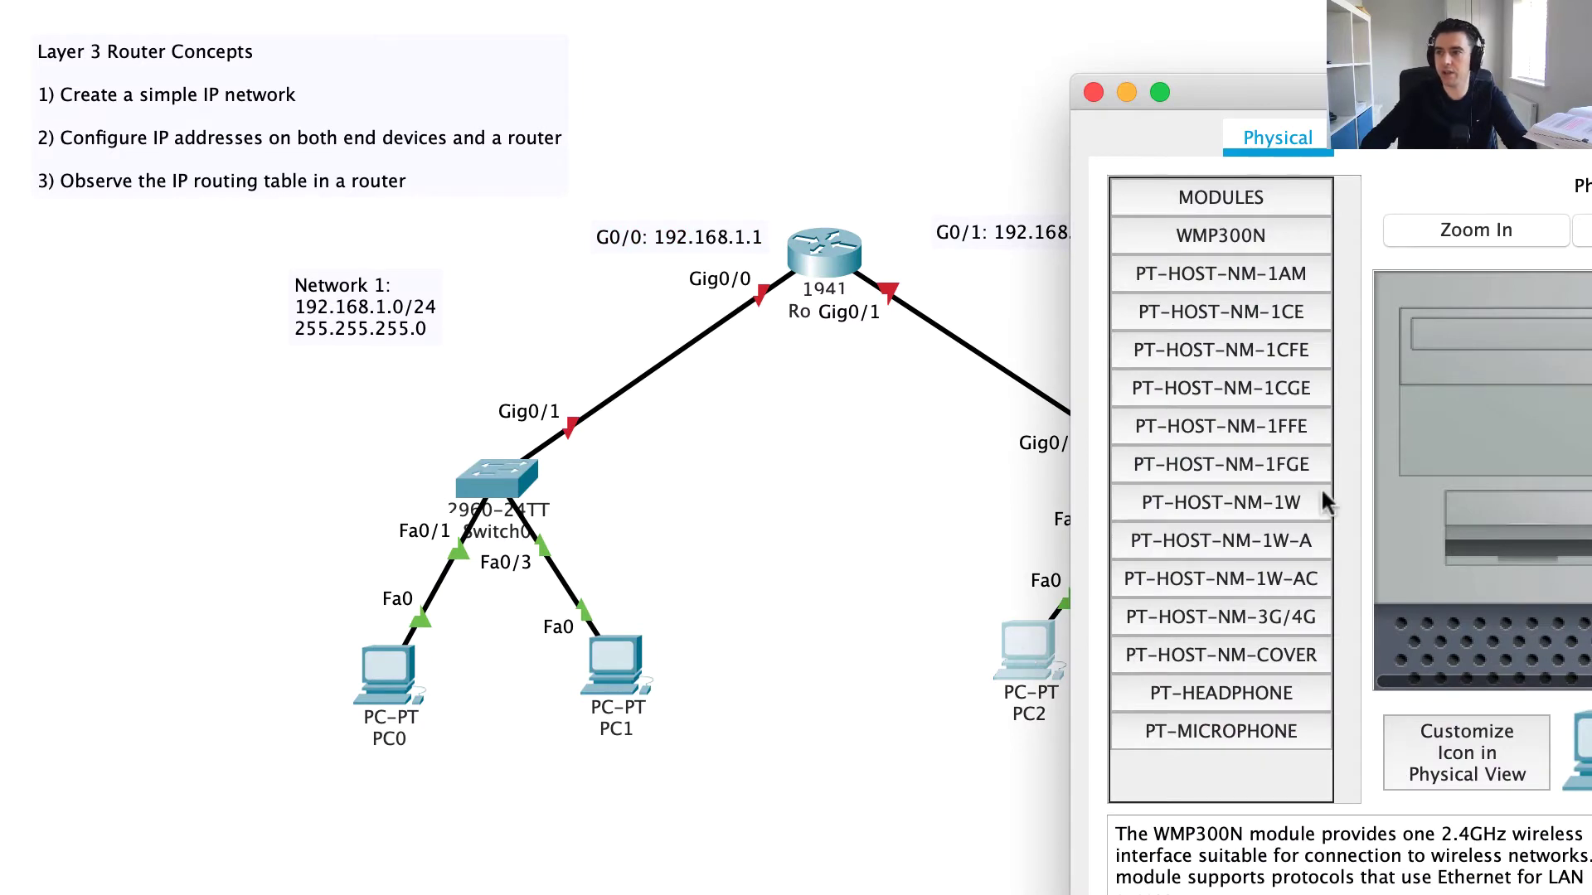
Step: Switch PC2's device window to its Desktop tab
click(1490, 137)
Step: Enter PC2's static IP 192.168.50.10, mask 255.255.255.0 and gateway 192.168.50.1, then close the window
click(1171, 257)
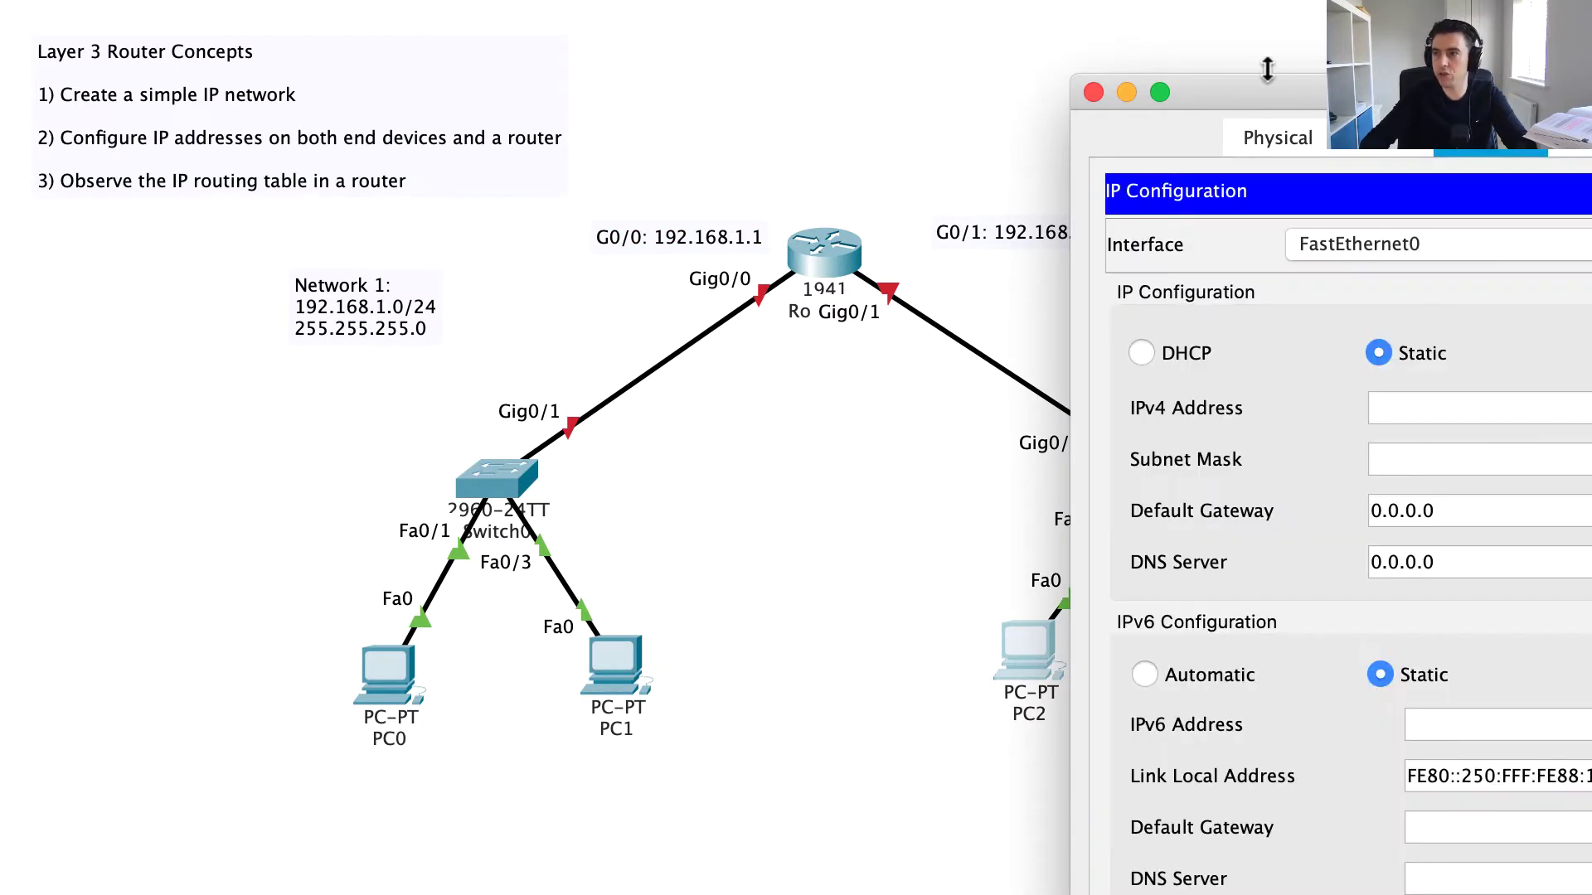
drag(1227, 92, 1547, 92)
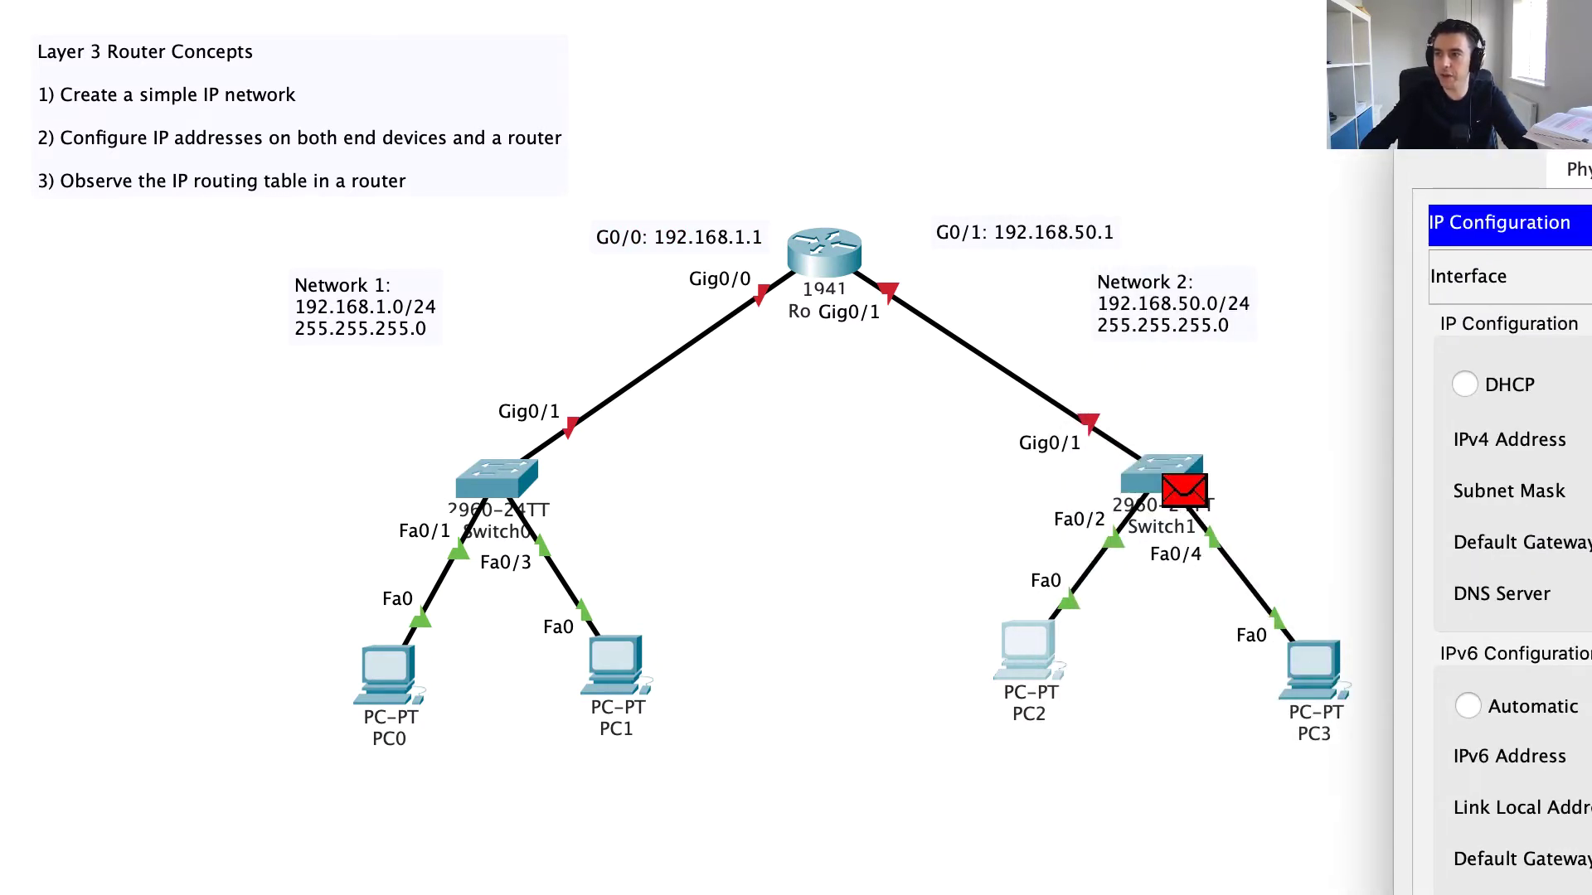
text(192.168)
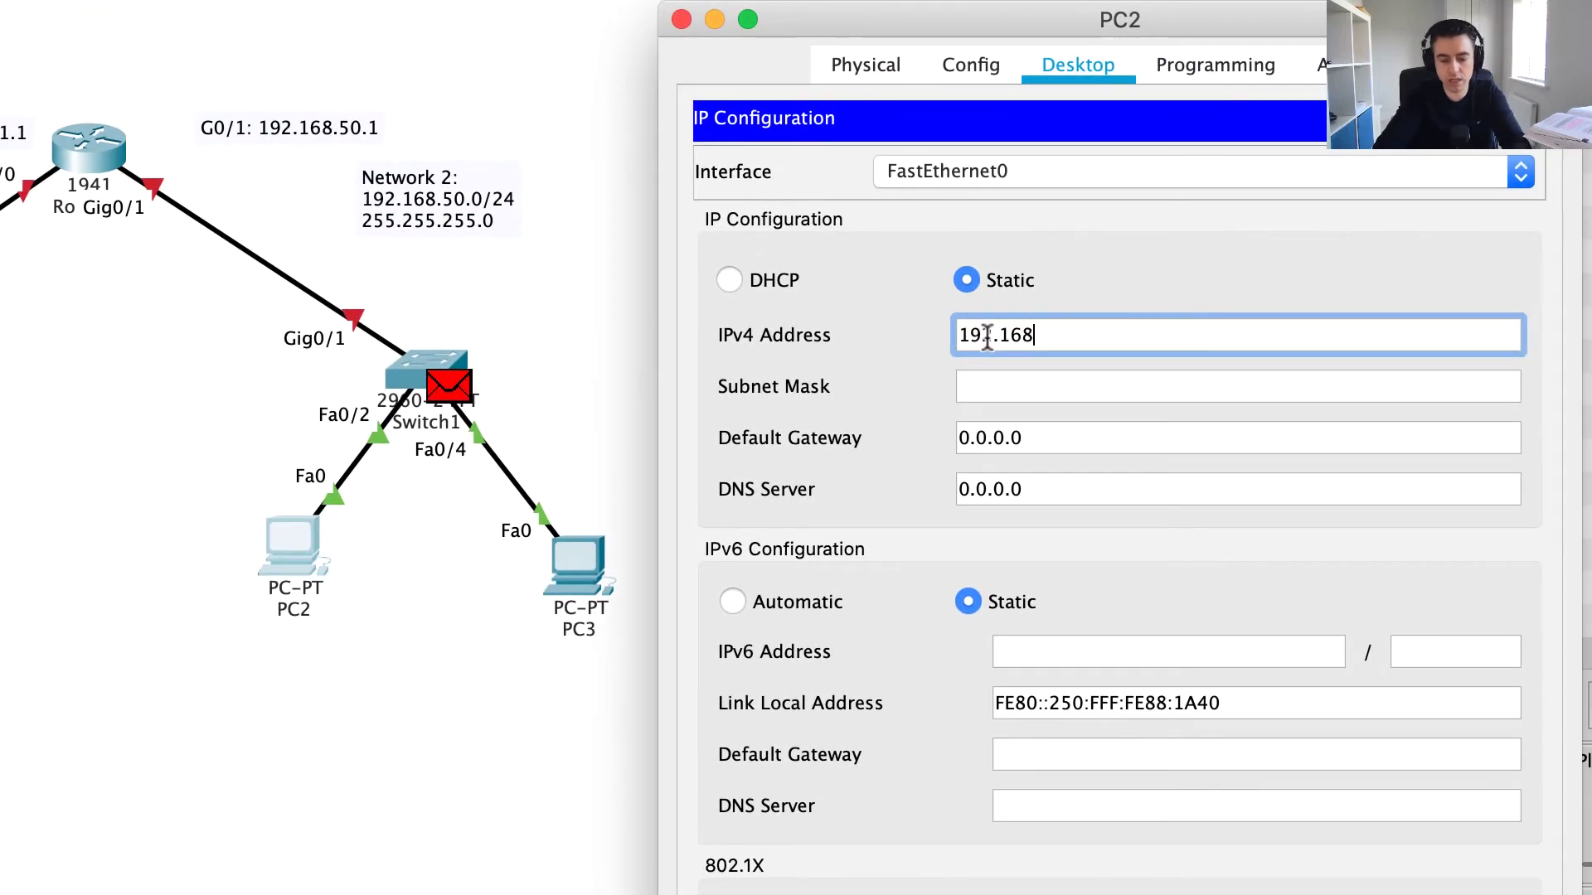
text(.50.)
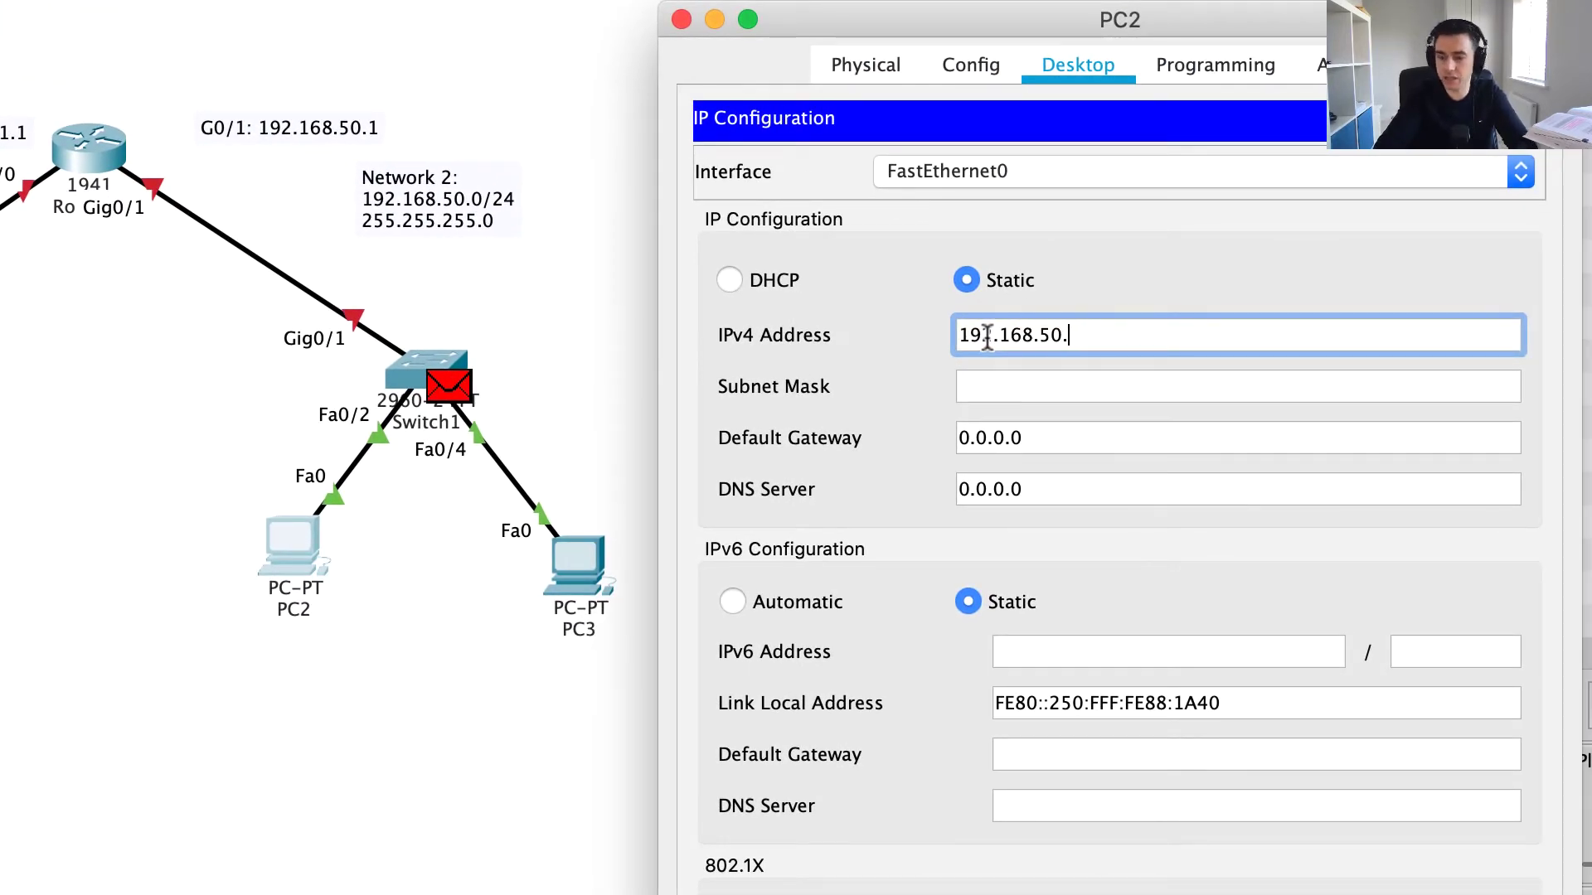
text(10)
key(Tab)
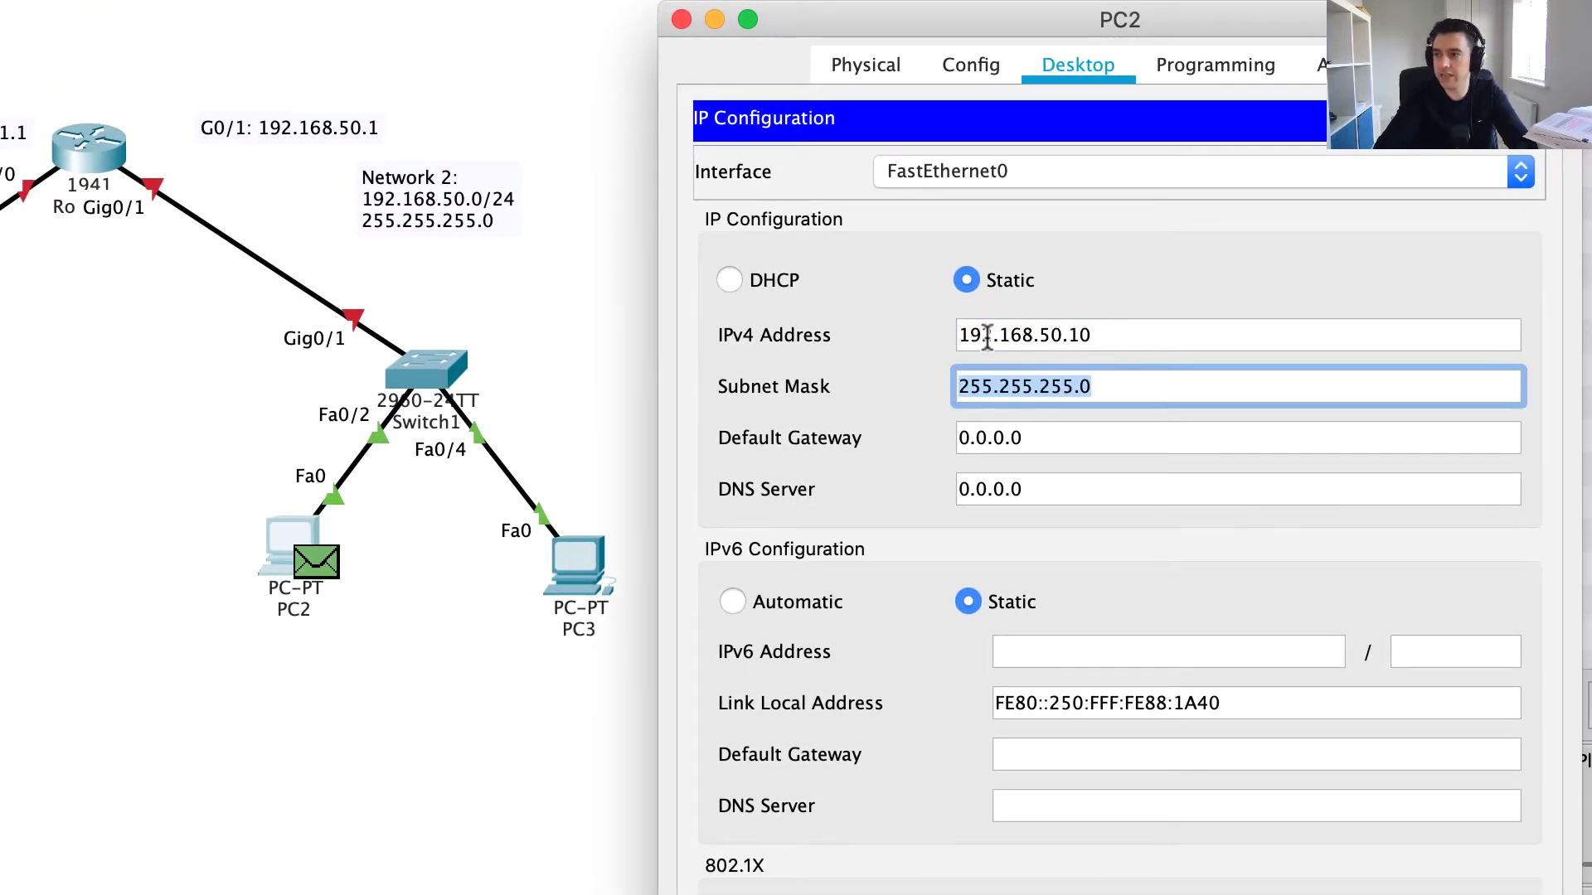
key(Tab)
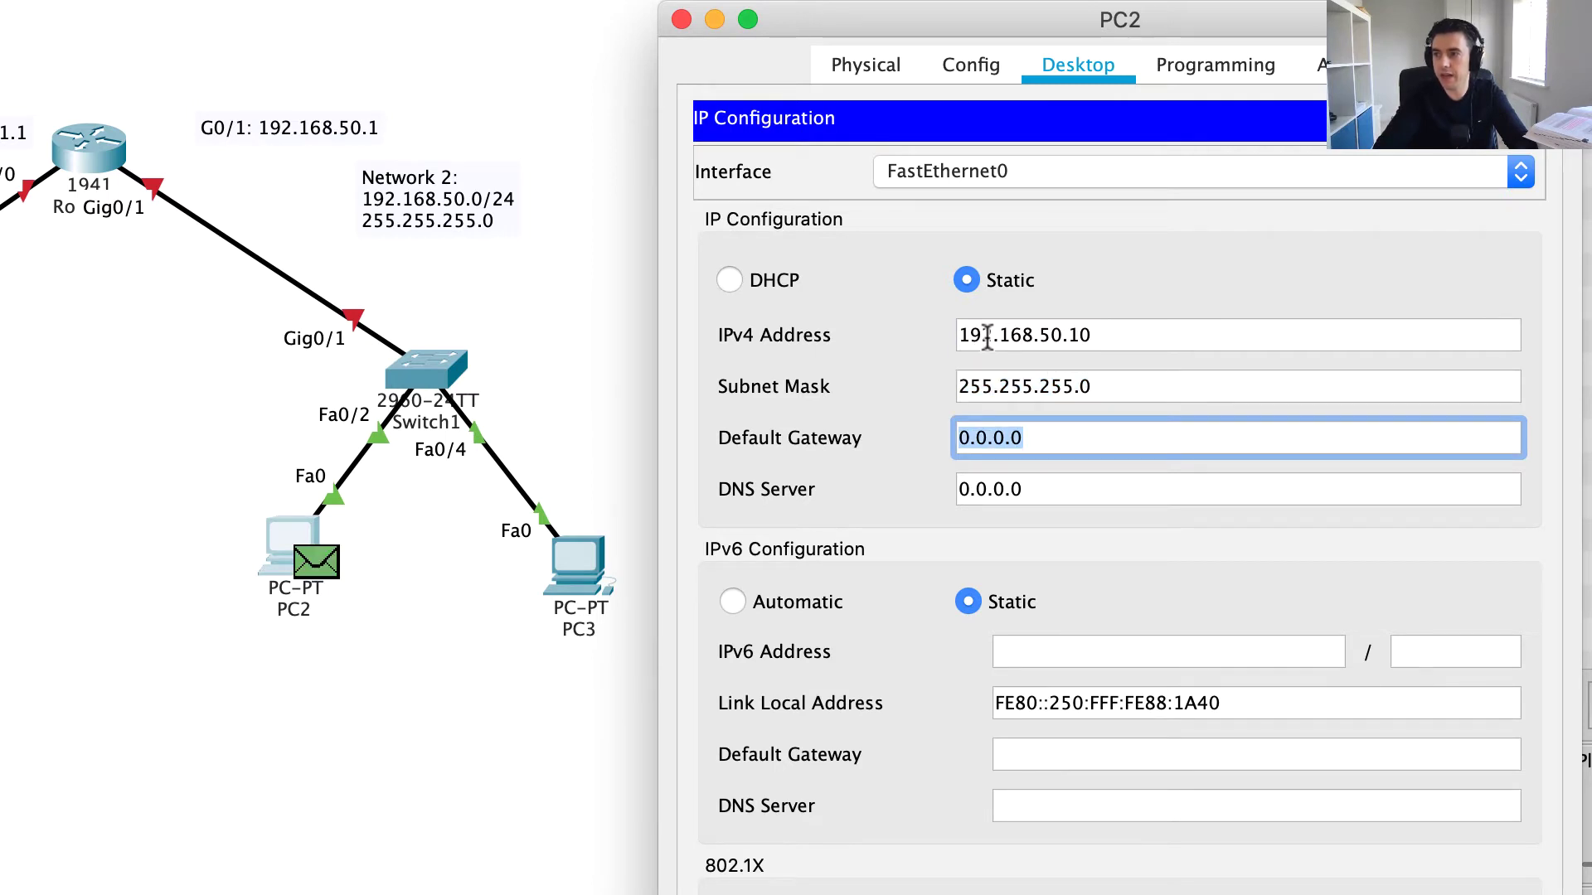
text(192.168.)
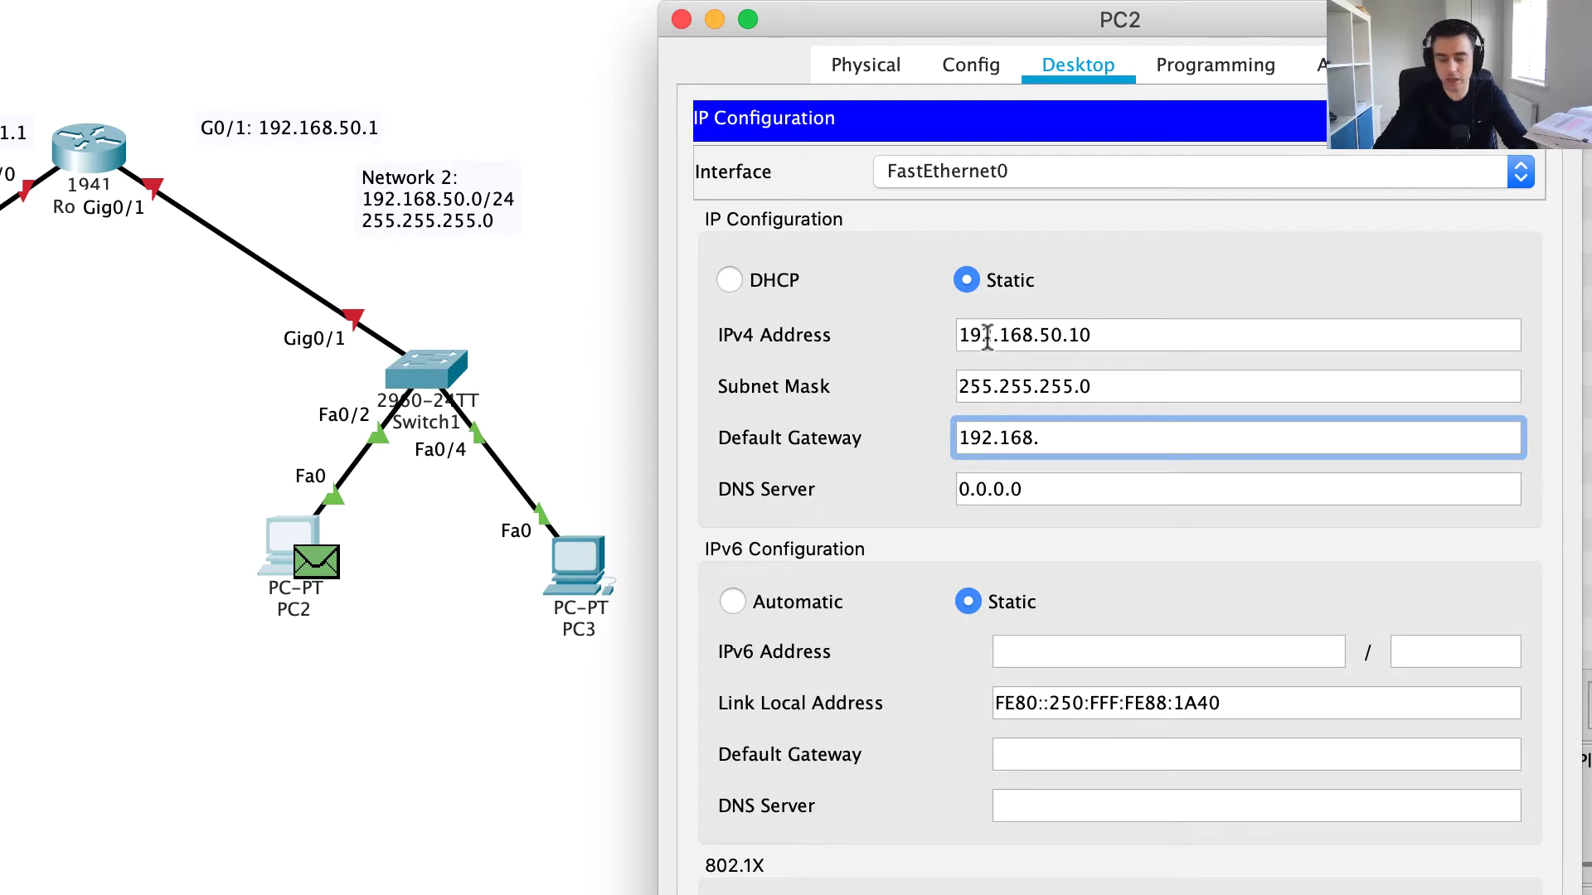
text(50)
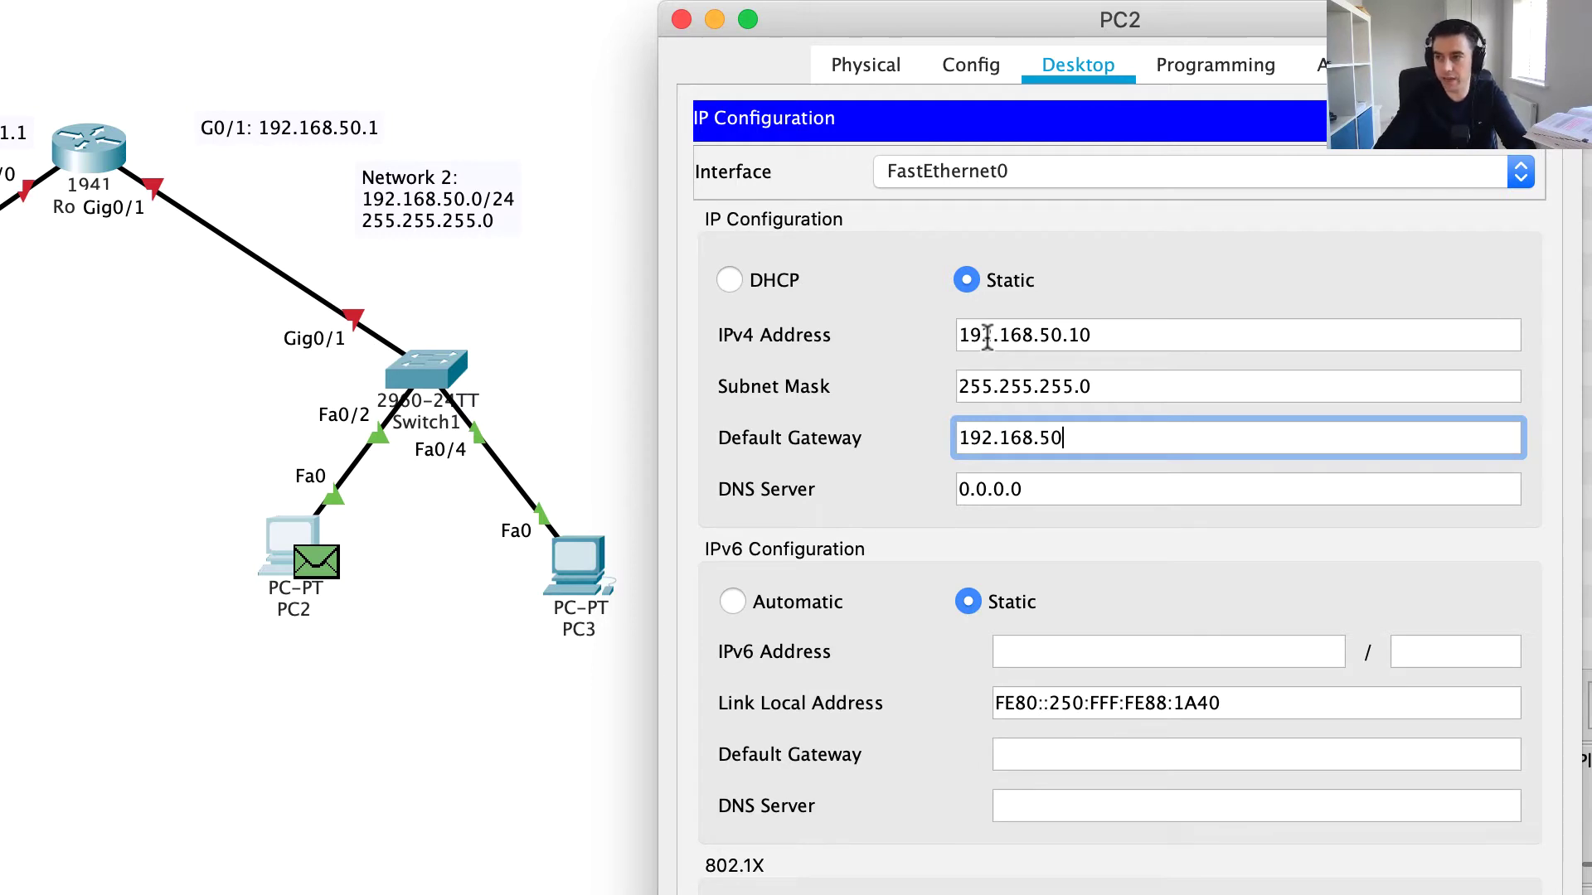
text(.1)
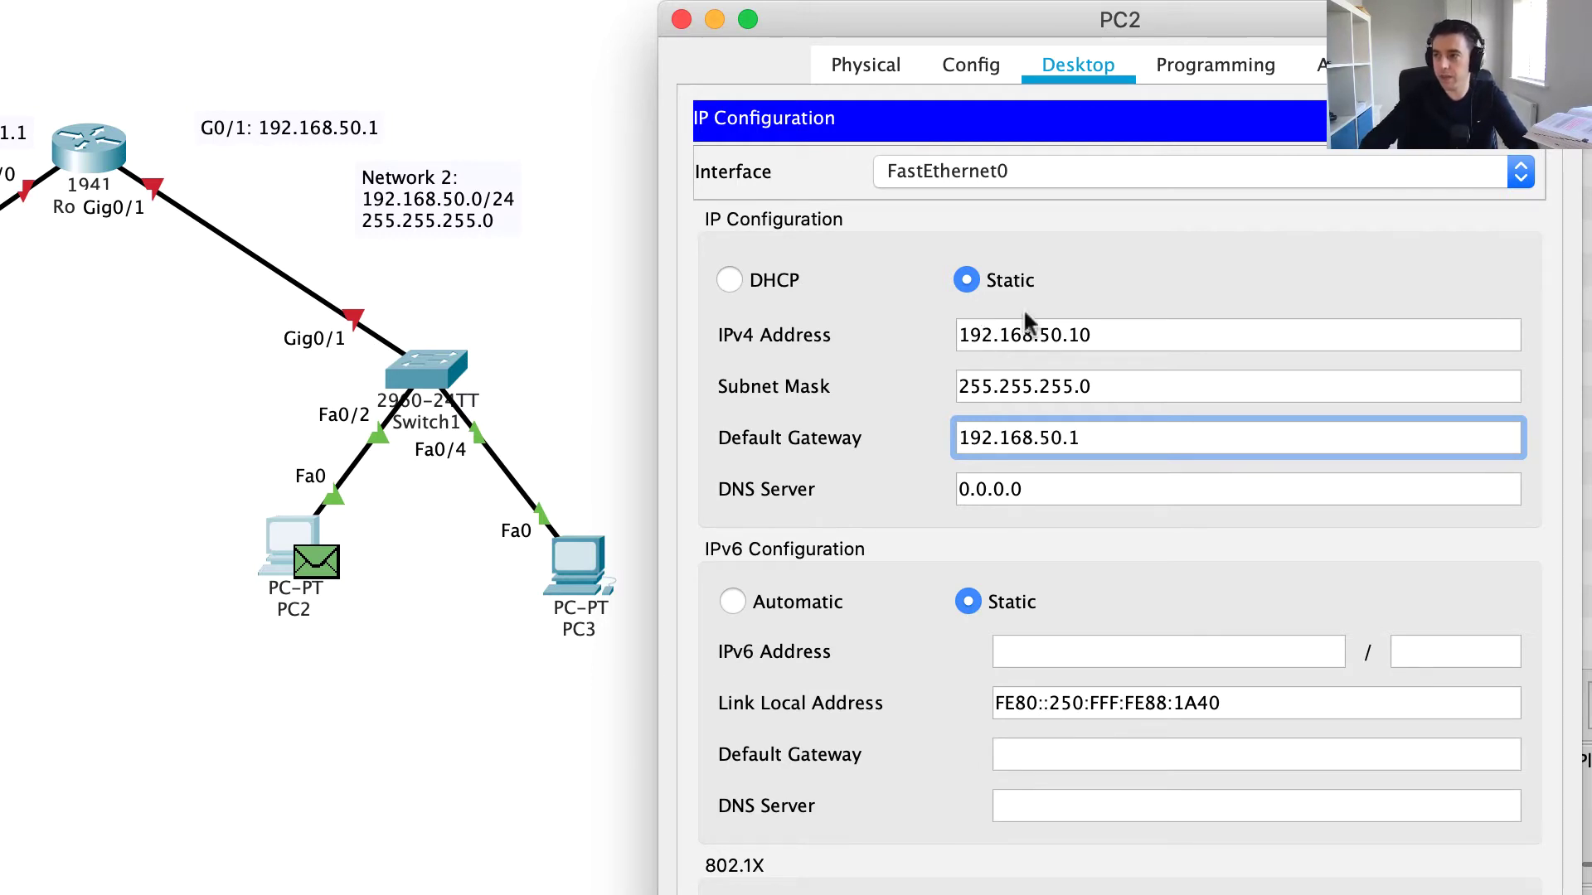
click(680, 21)
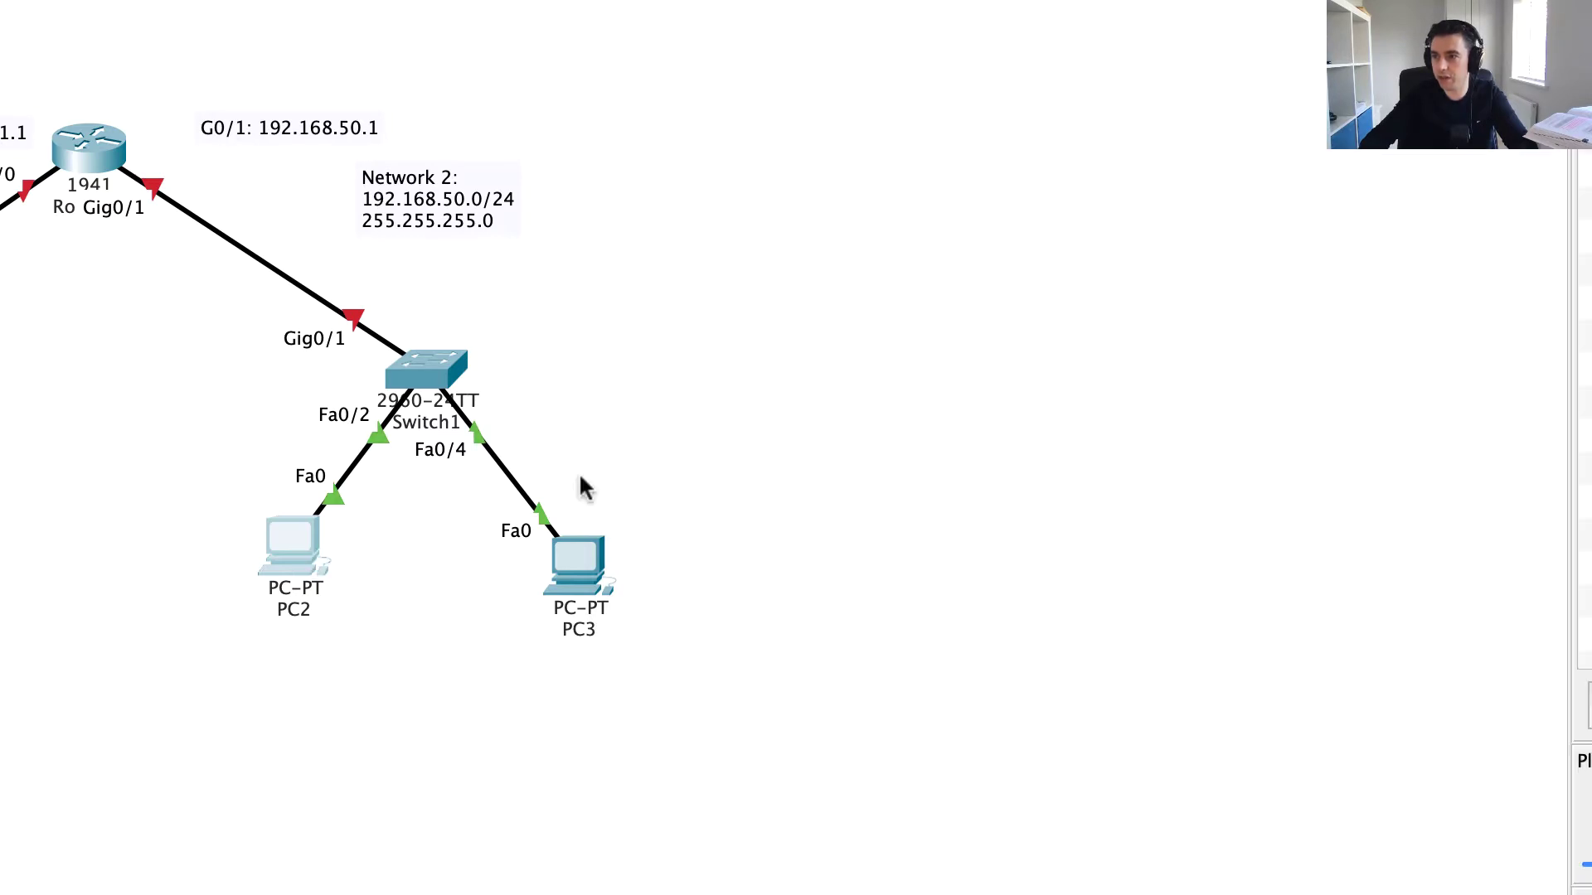
Step: Open PC3's IP Configuration page from its Desktop tools
click(573, 570)
click(761, 41)
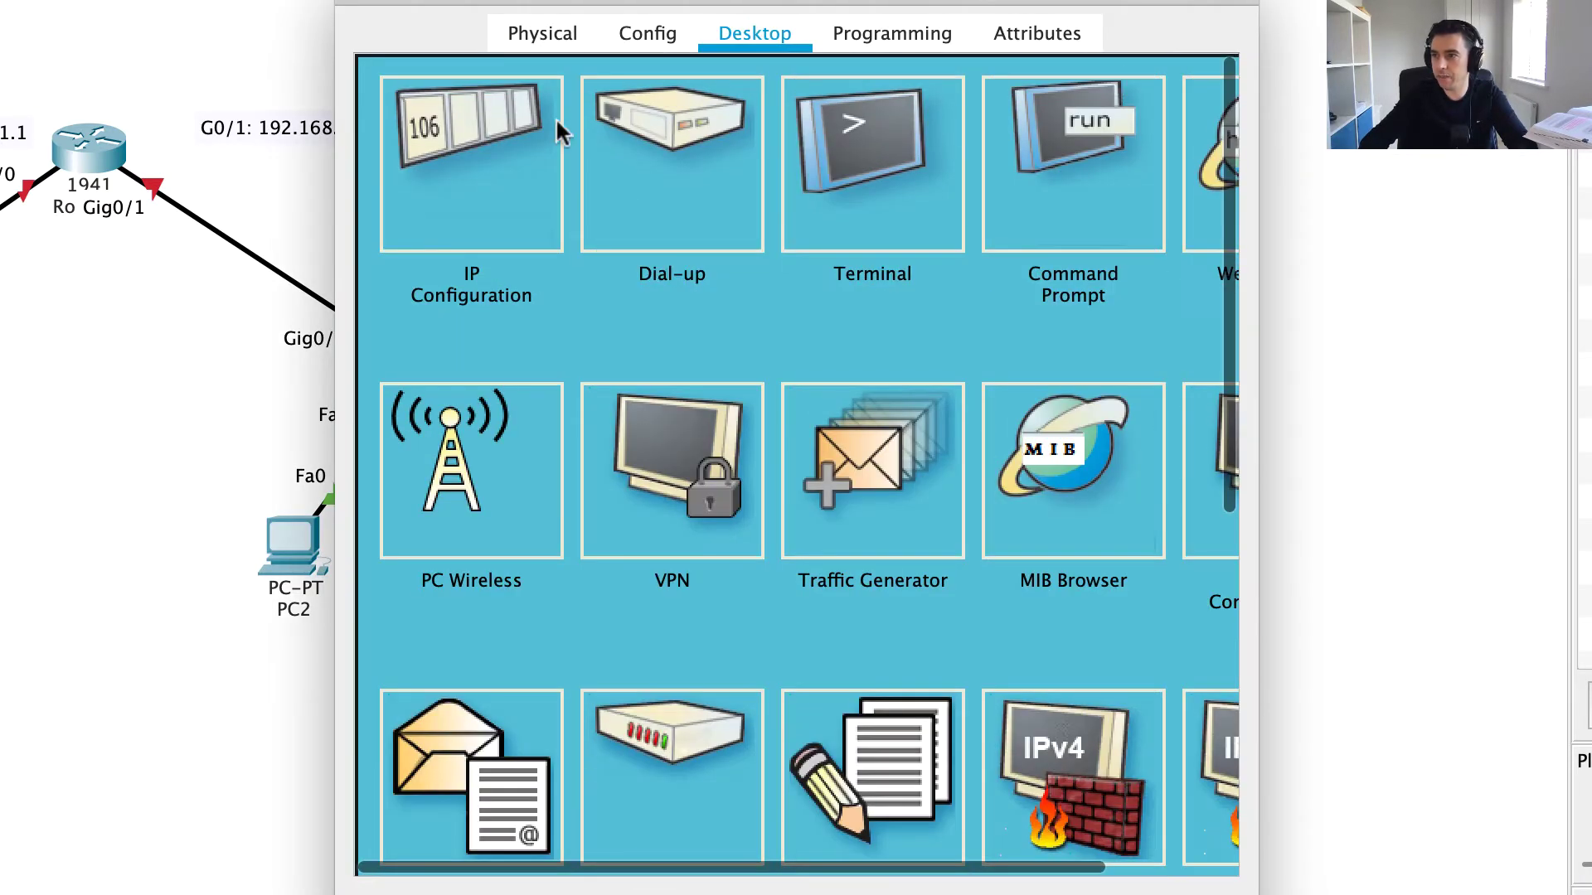
click(483, 149)
Step: Enter PC3's IP 192.168.50.11, mask 255.255.255.0 and gateway 192.168.50.1, then close the window
click(742, 312)
text(1)
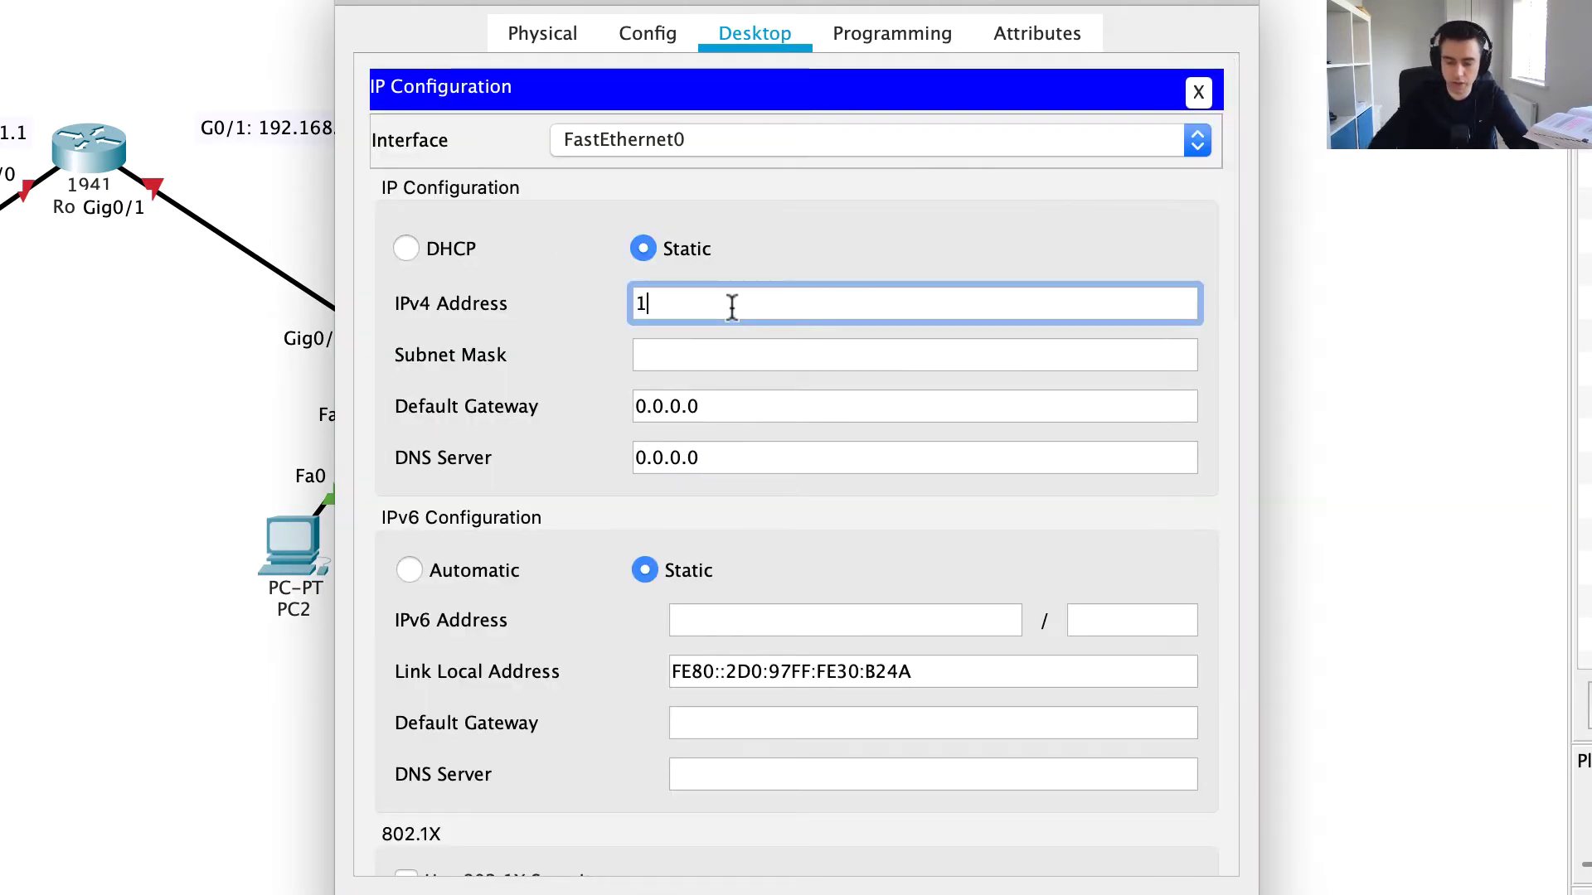
text(92.168.50)
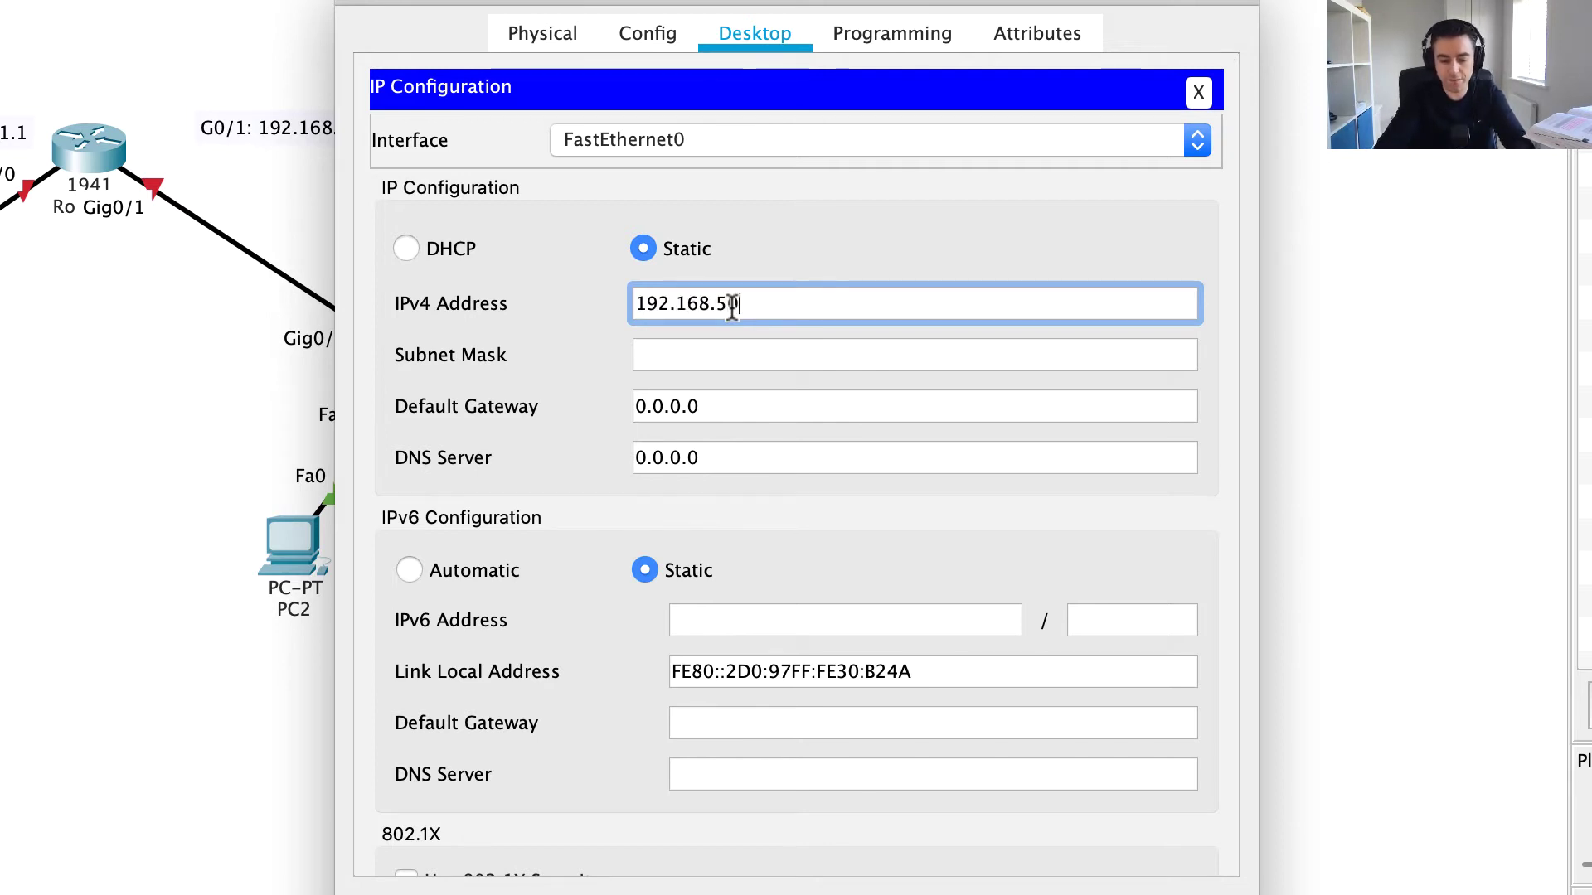
text(.11)
key(Tab)
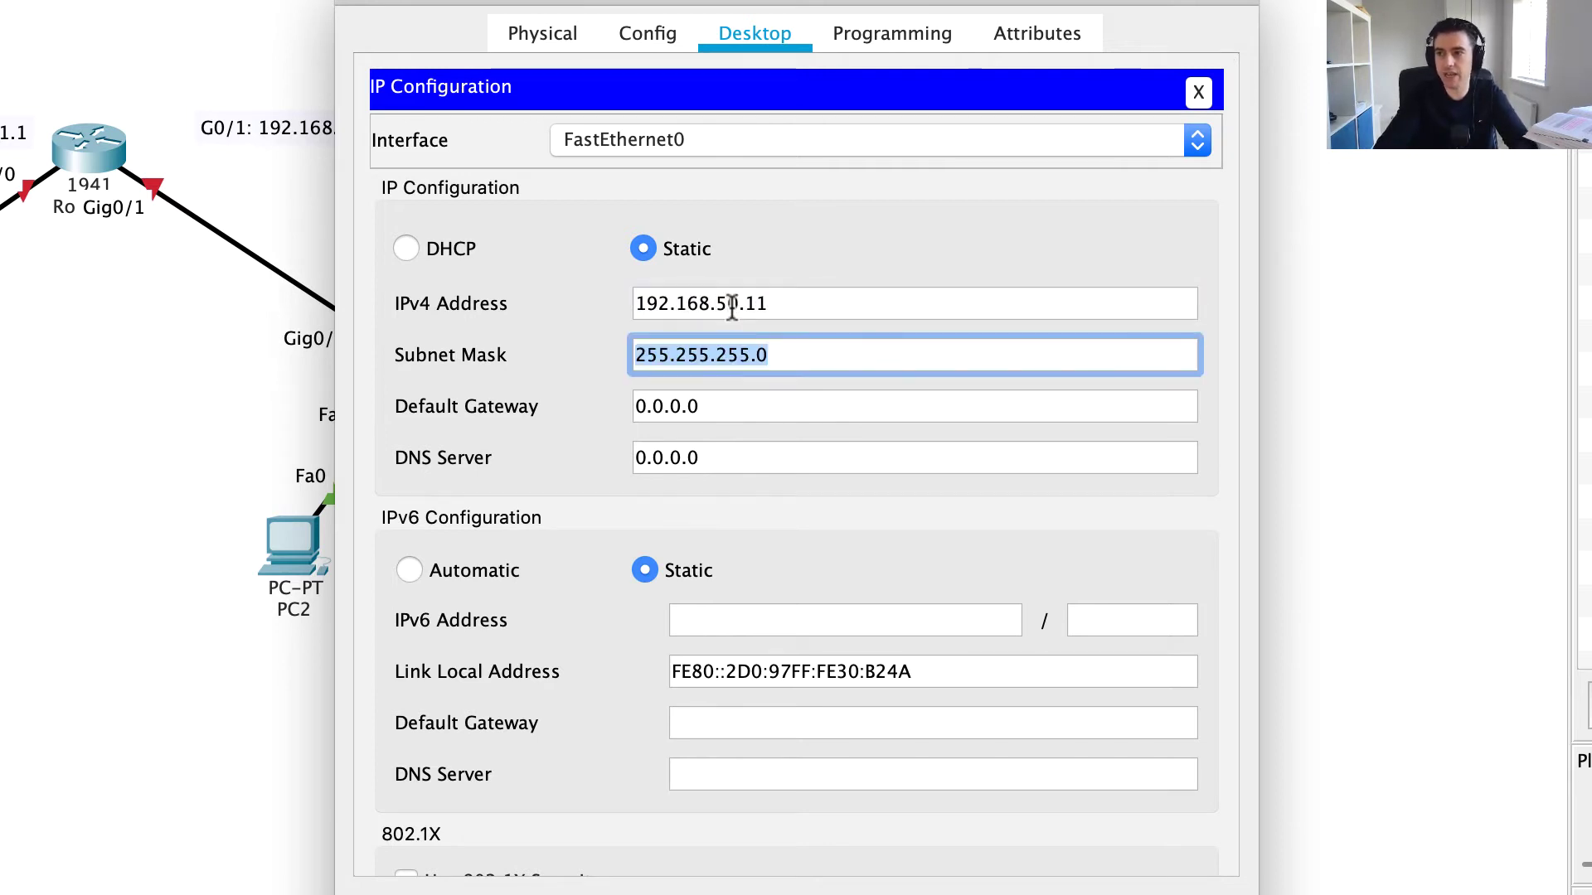
key(Tab)
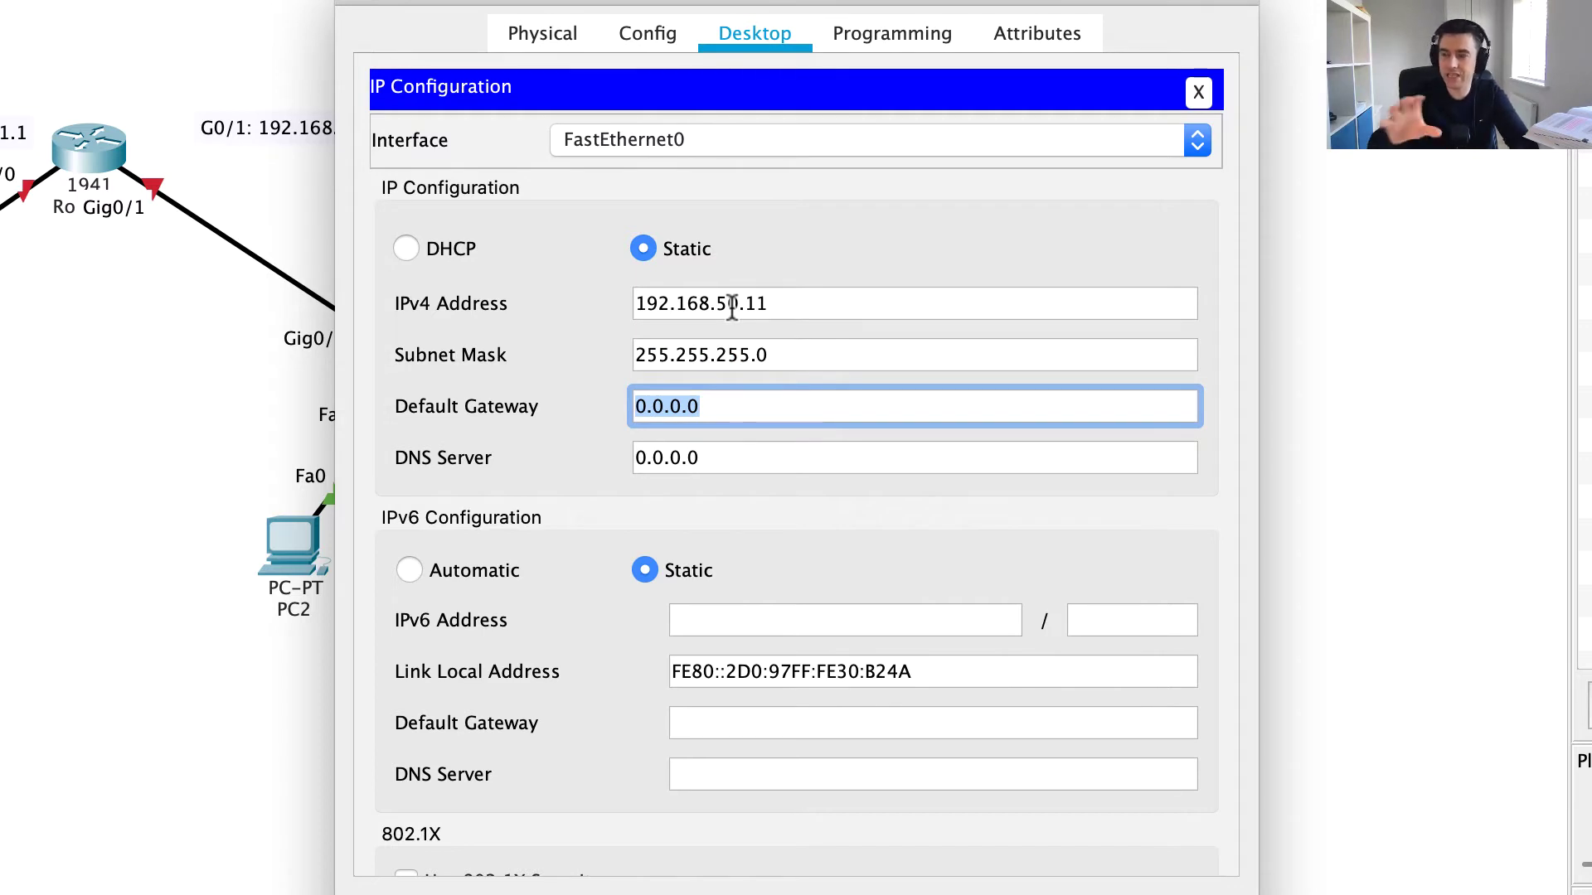
text(192)
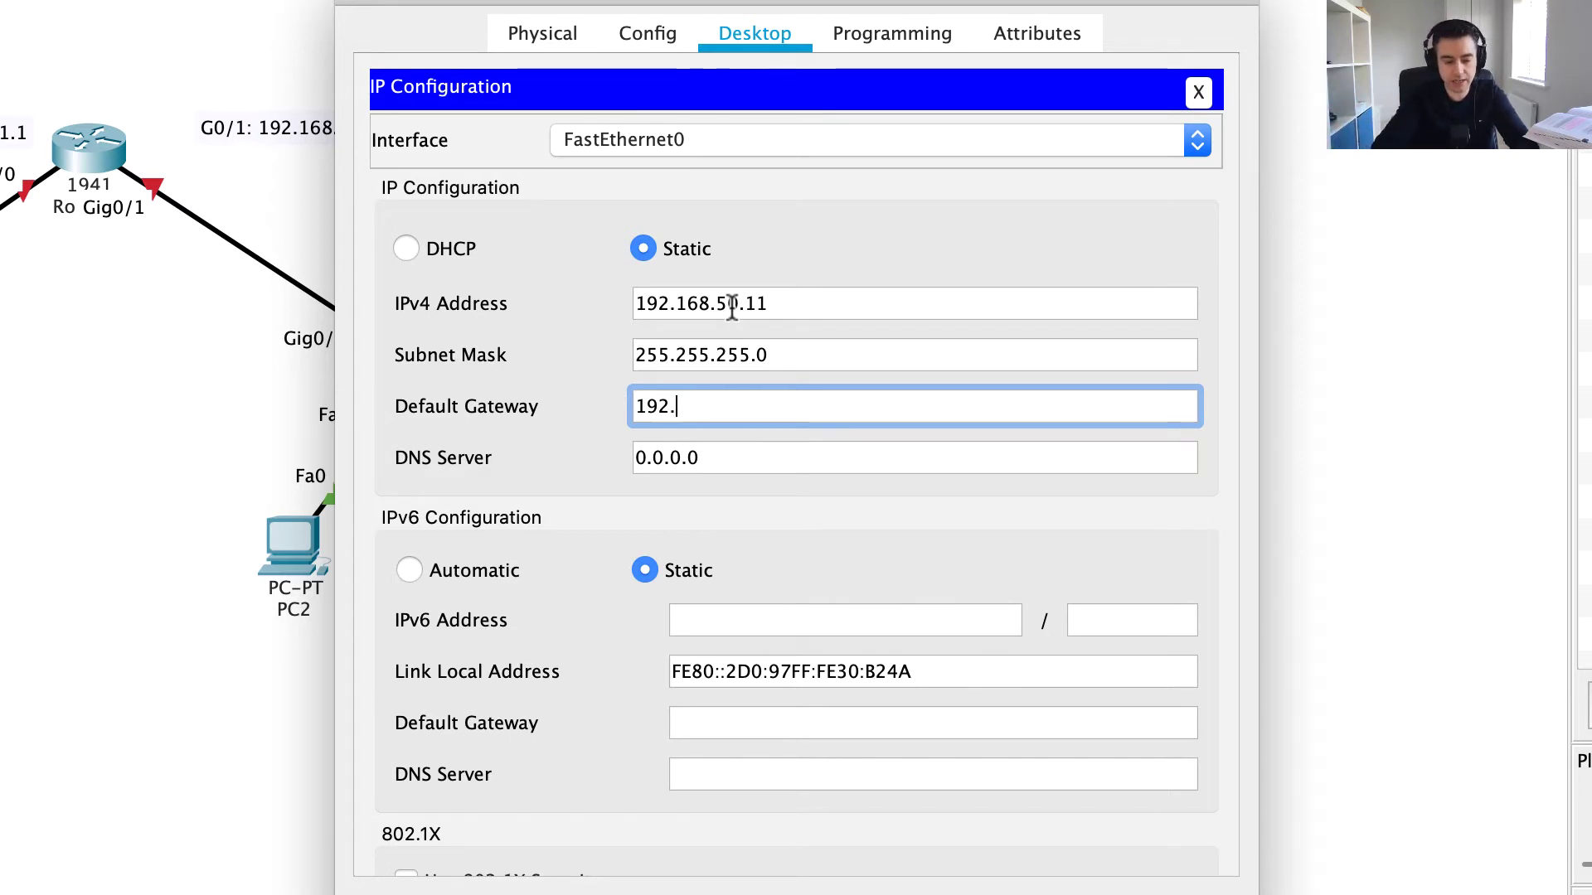
text(.1)
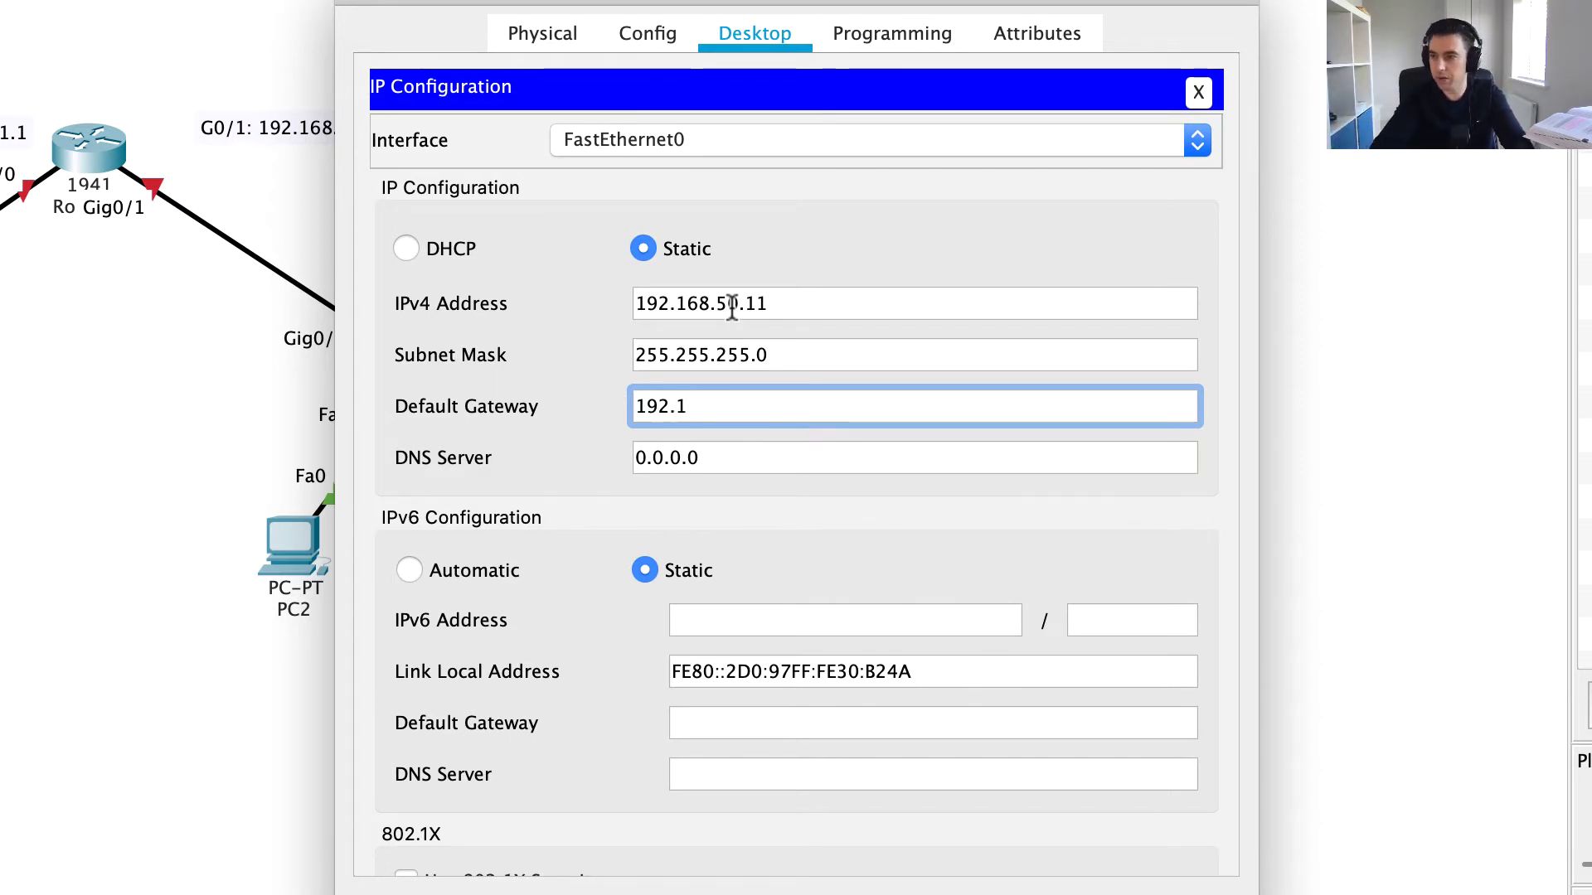
text(68.)
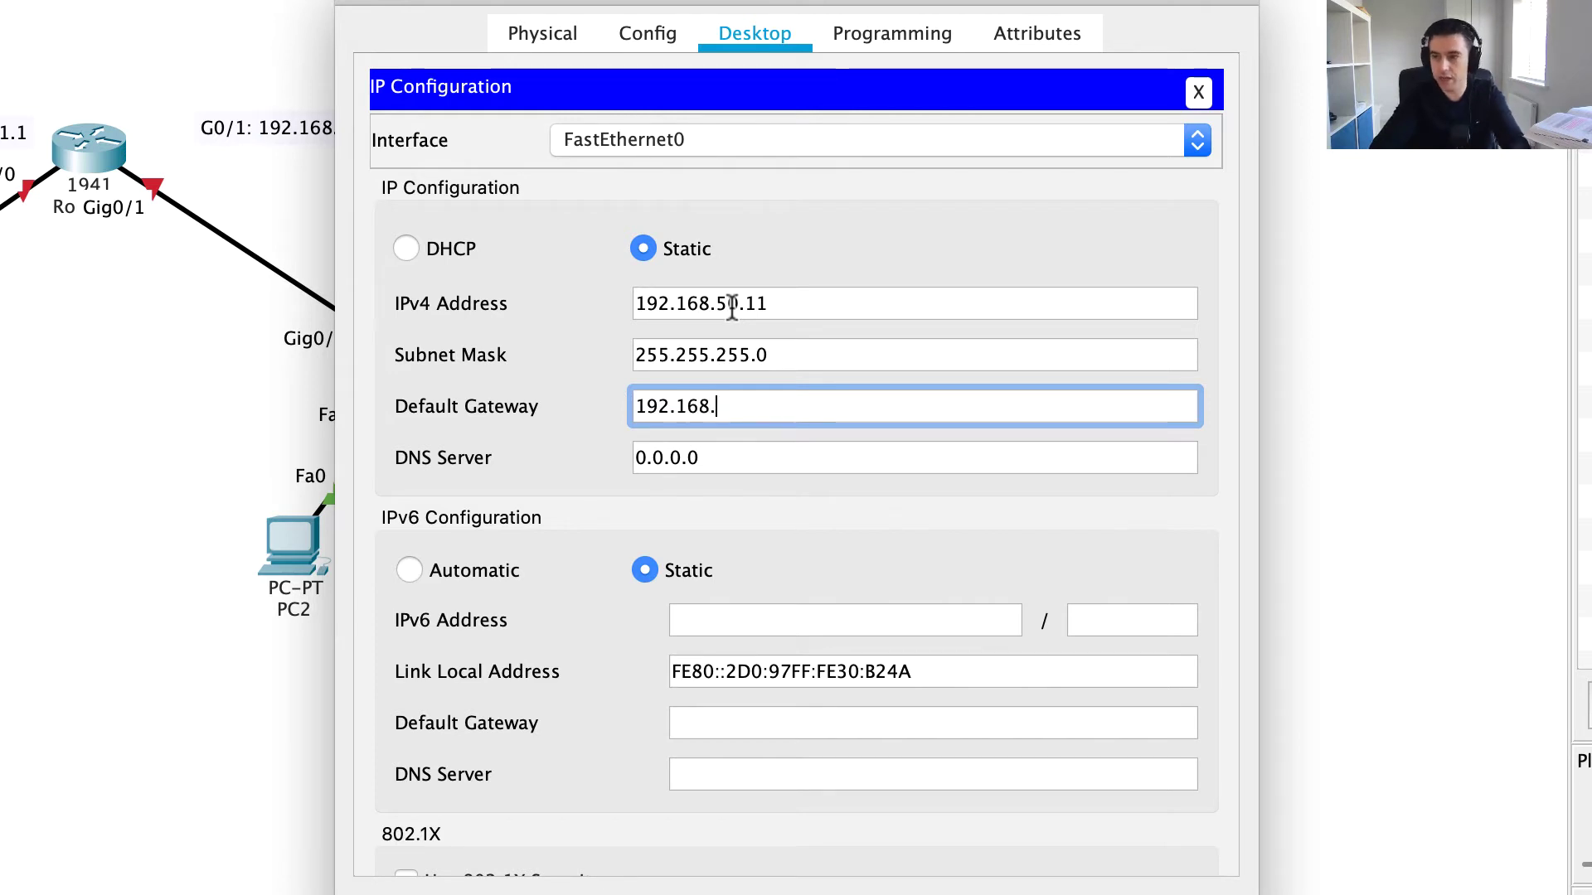
text(50.1)
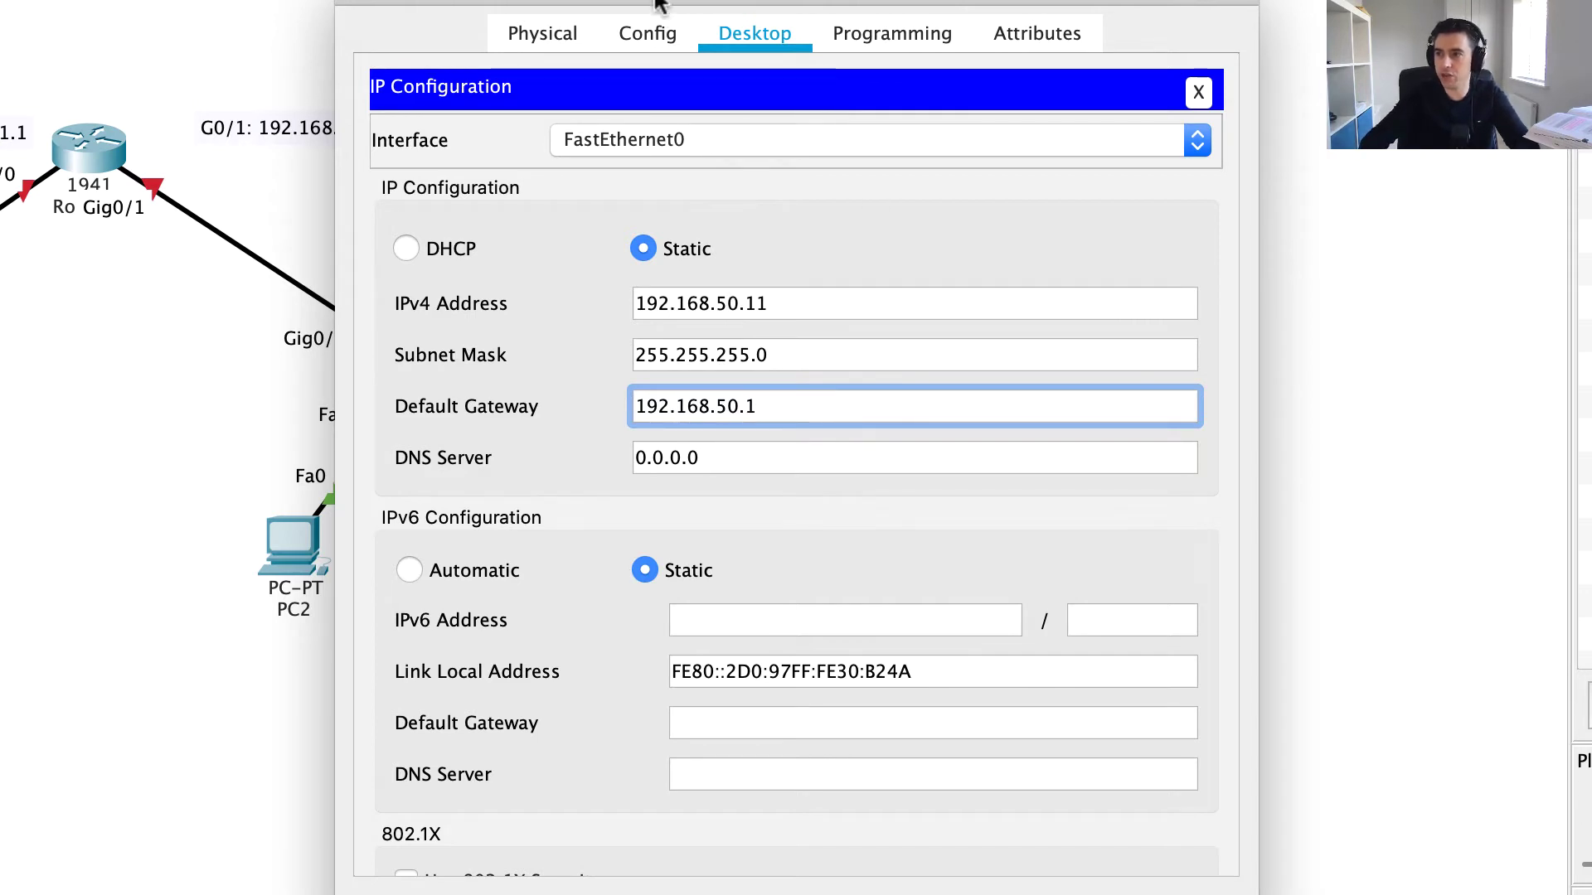
drag(663, 7, 1005, 0)
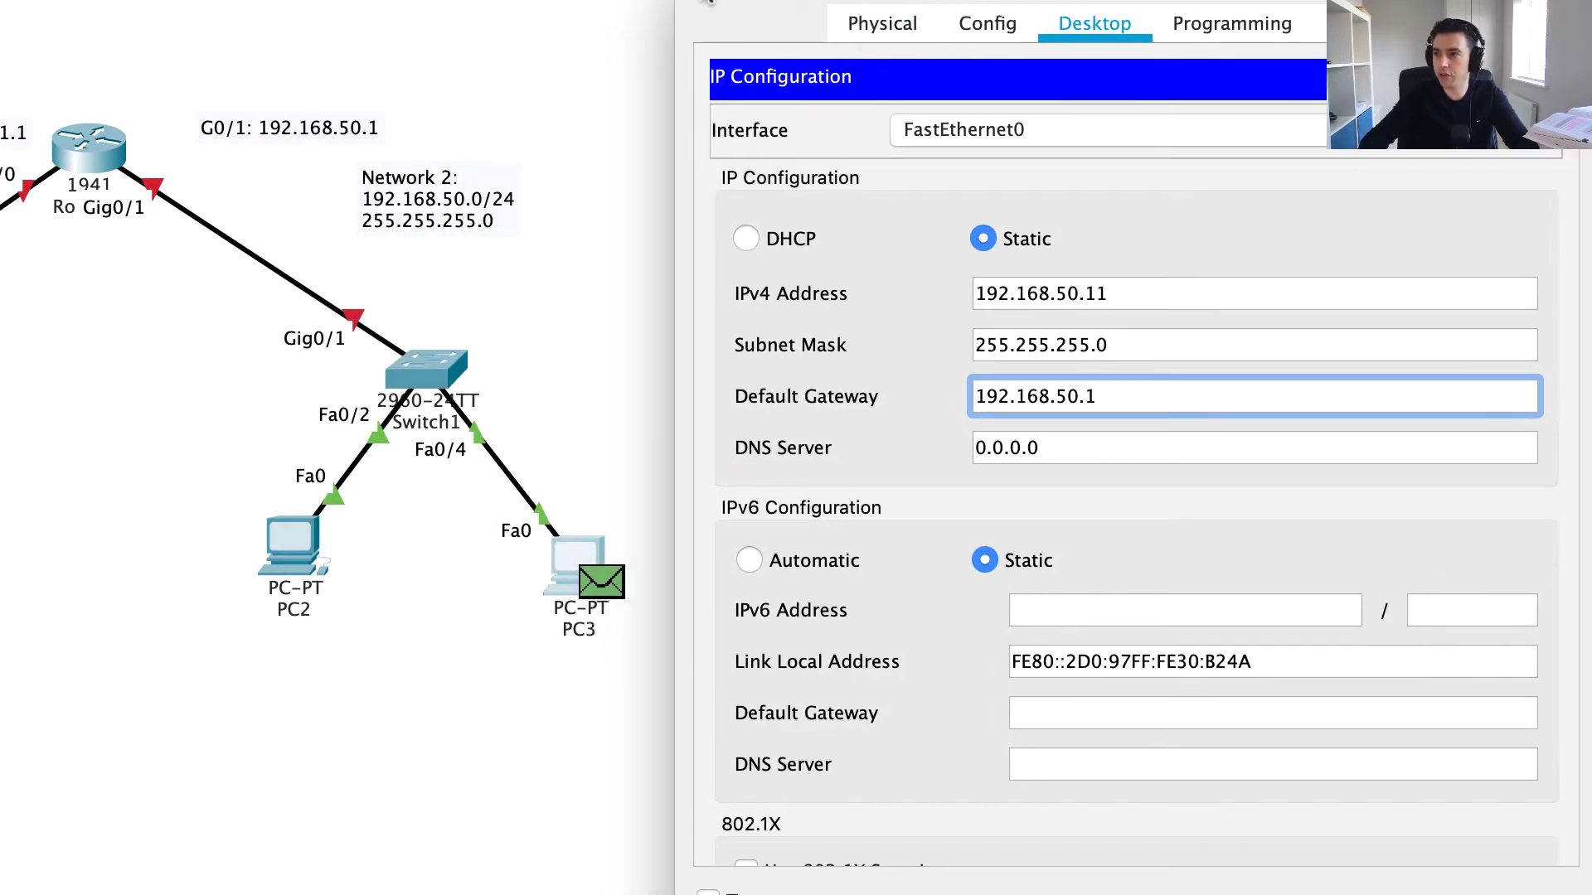
click(698, 2)
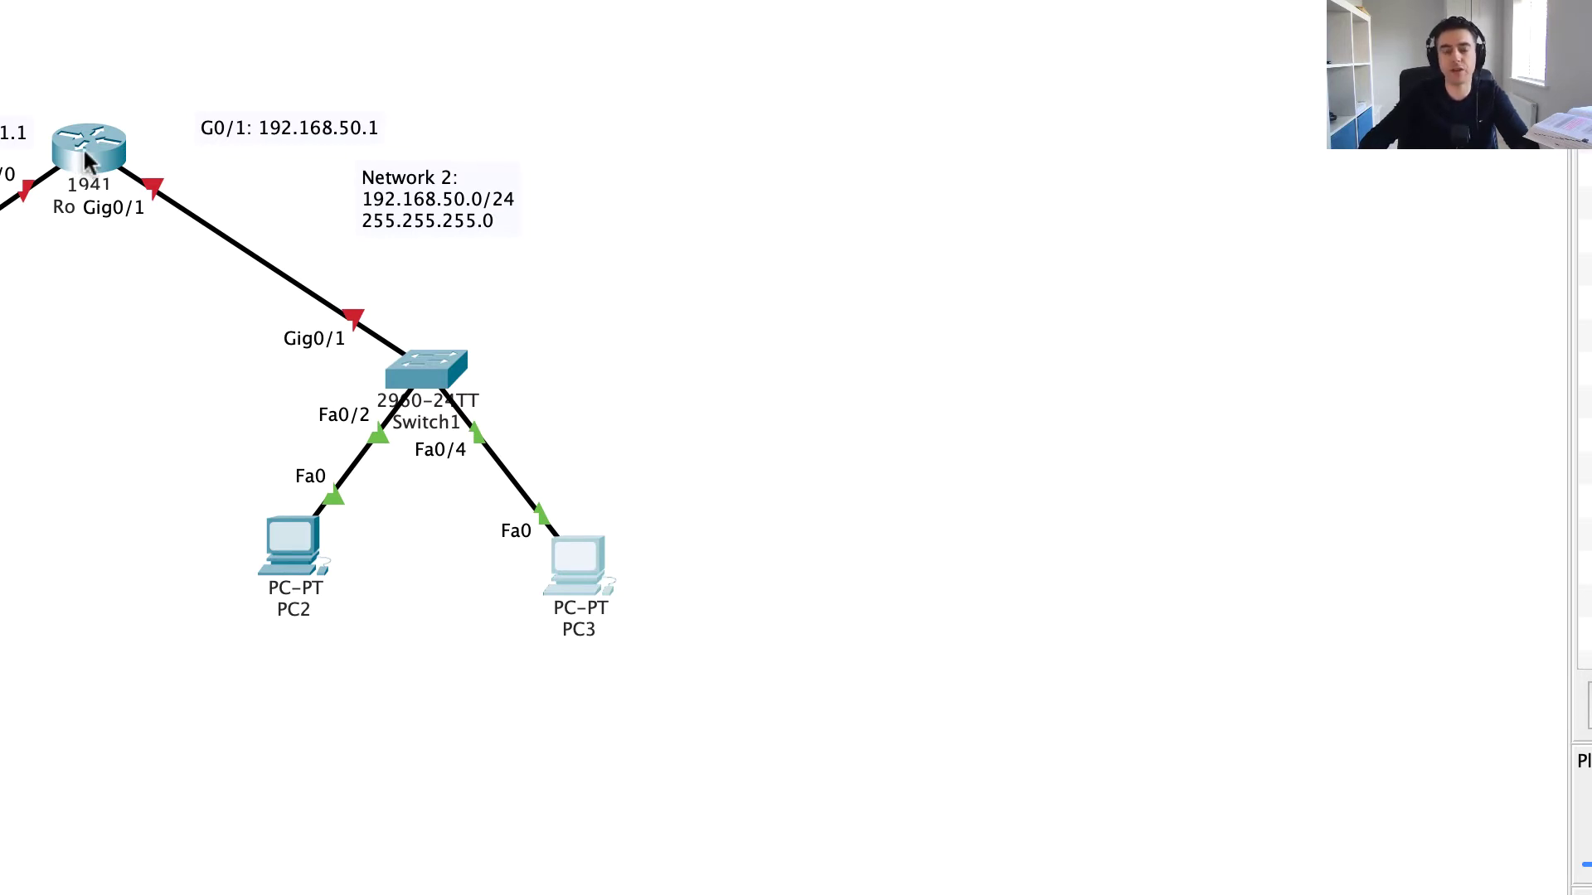
Step: Open the 1941 router's CLI and answer 'no' to the initial configuration dialog
mouse_move(88, 157)
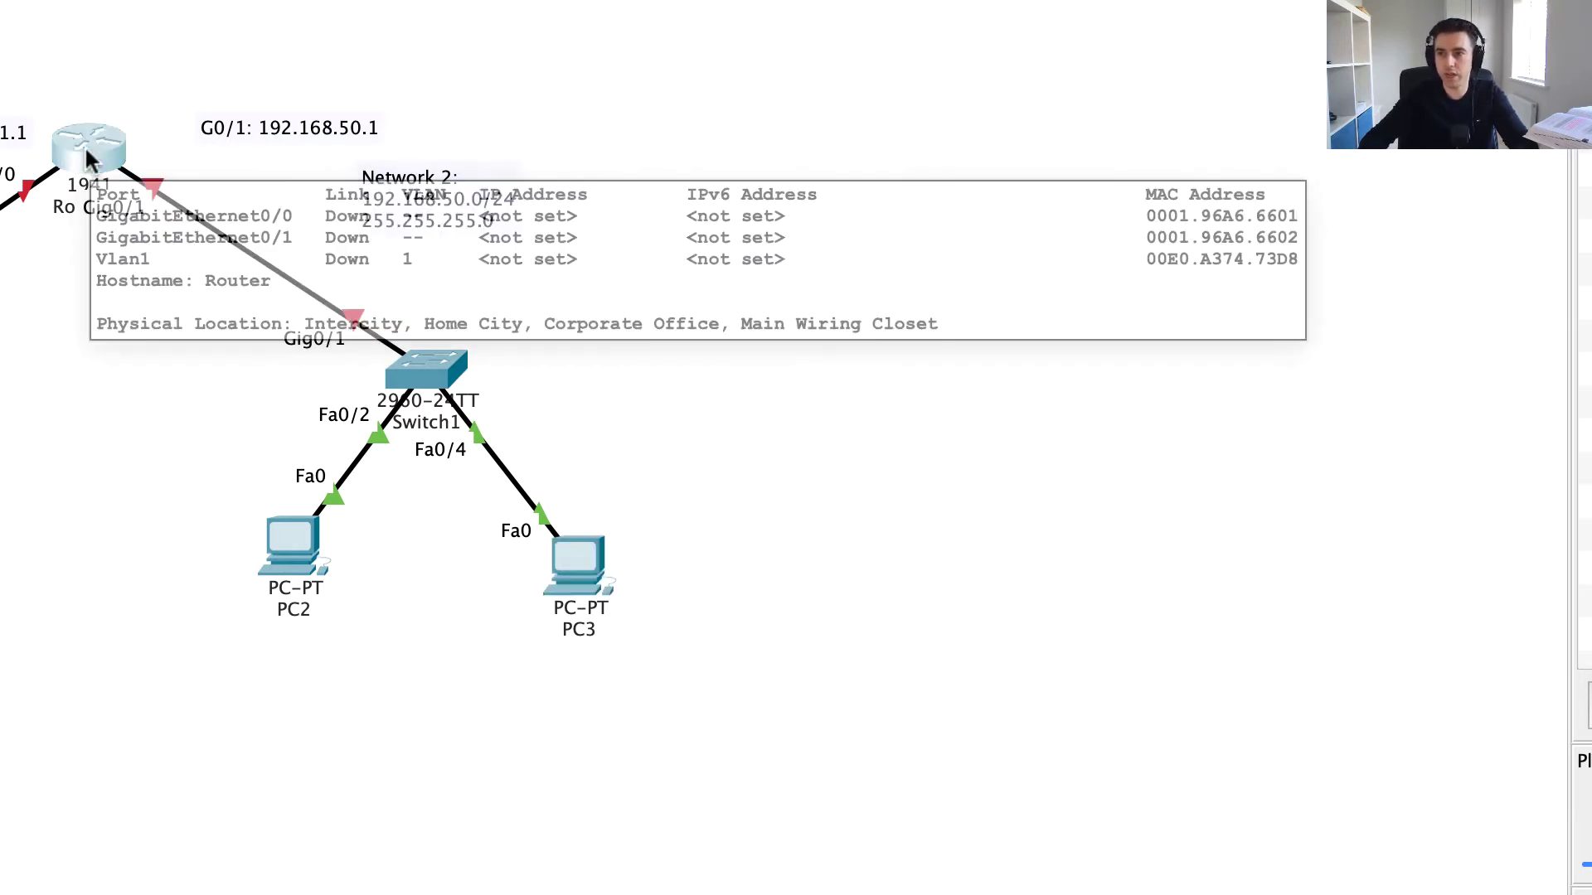
click(89, 158)
click(845, 40)
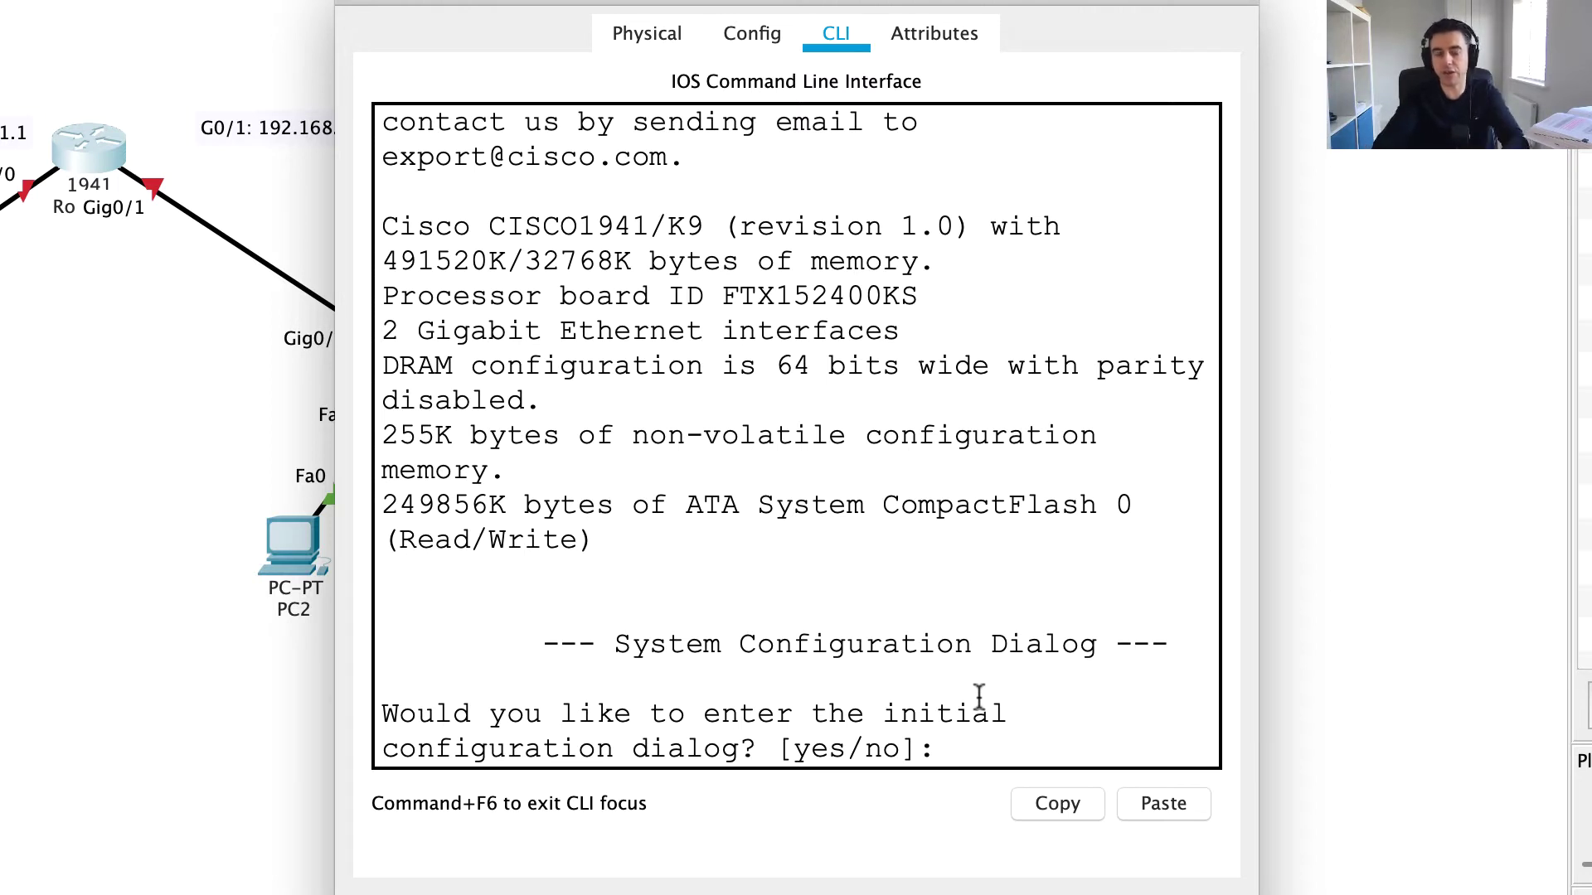
text(no)
key(Return)
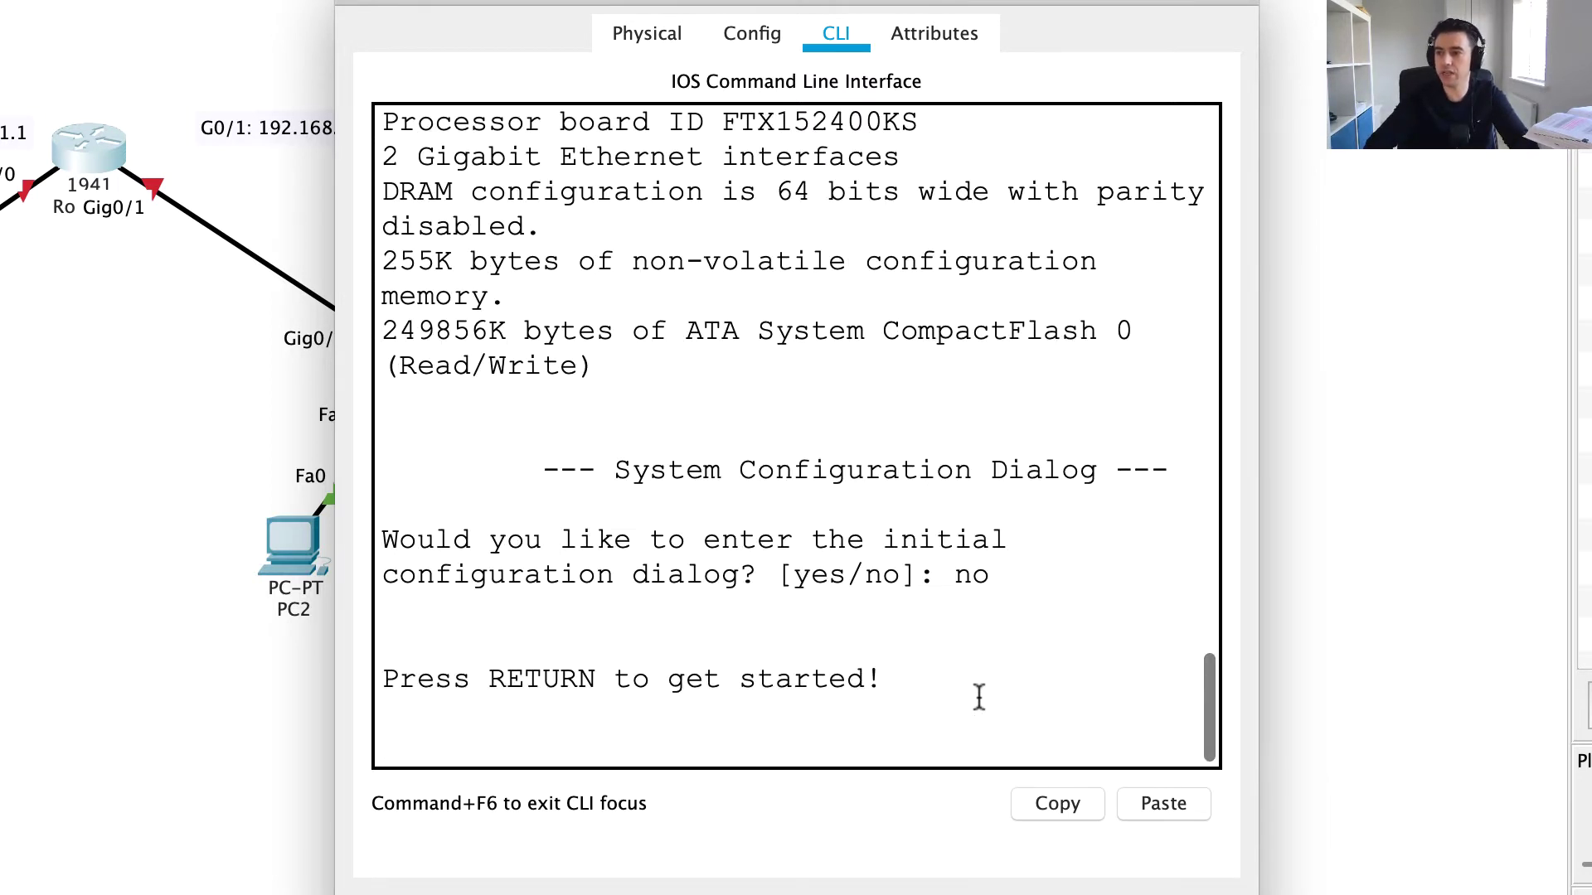
key(Return)
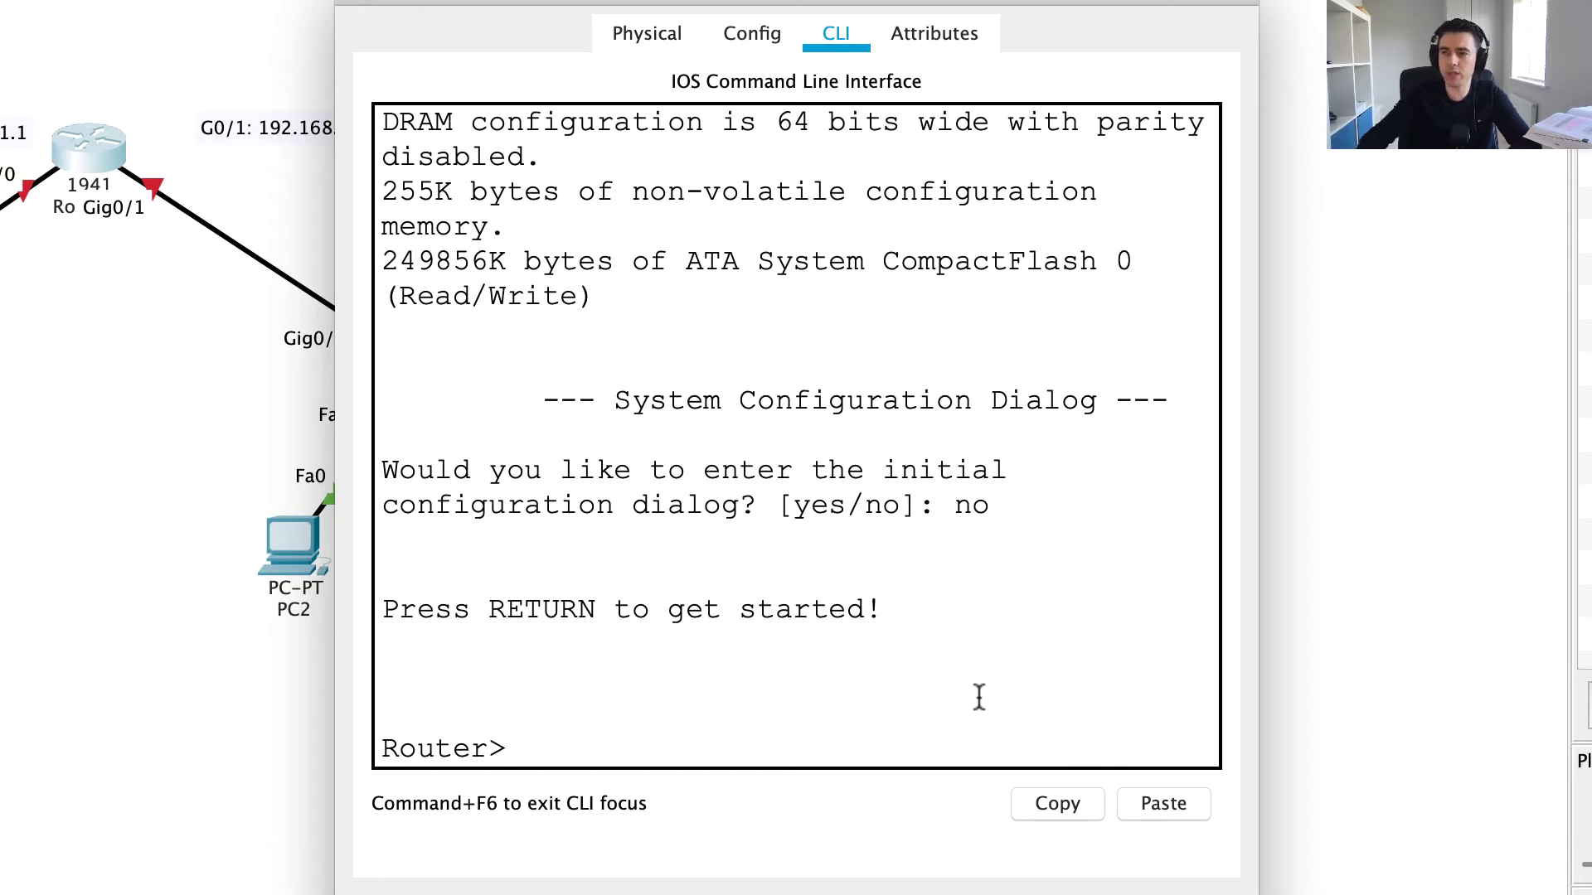
drag(682, 8, 999, 0)
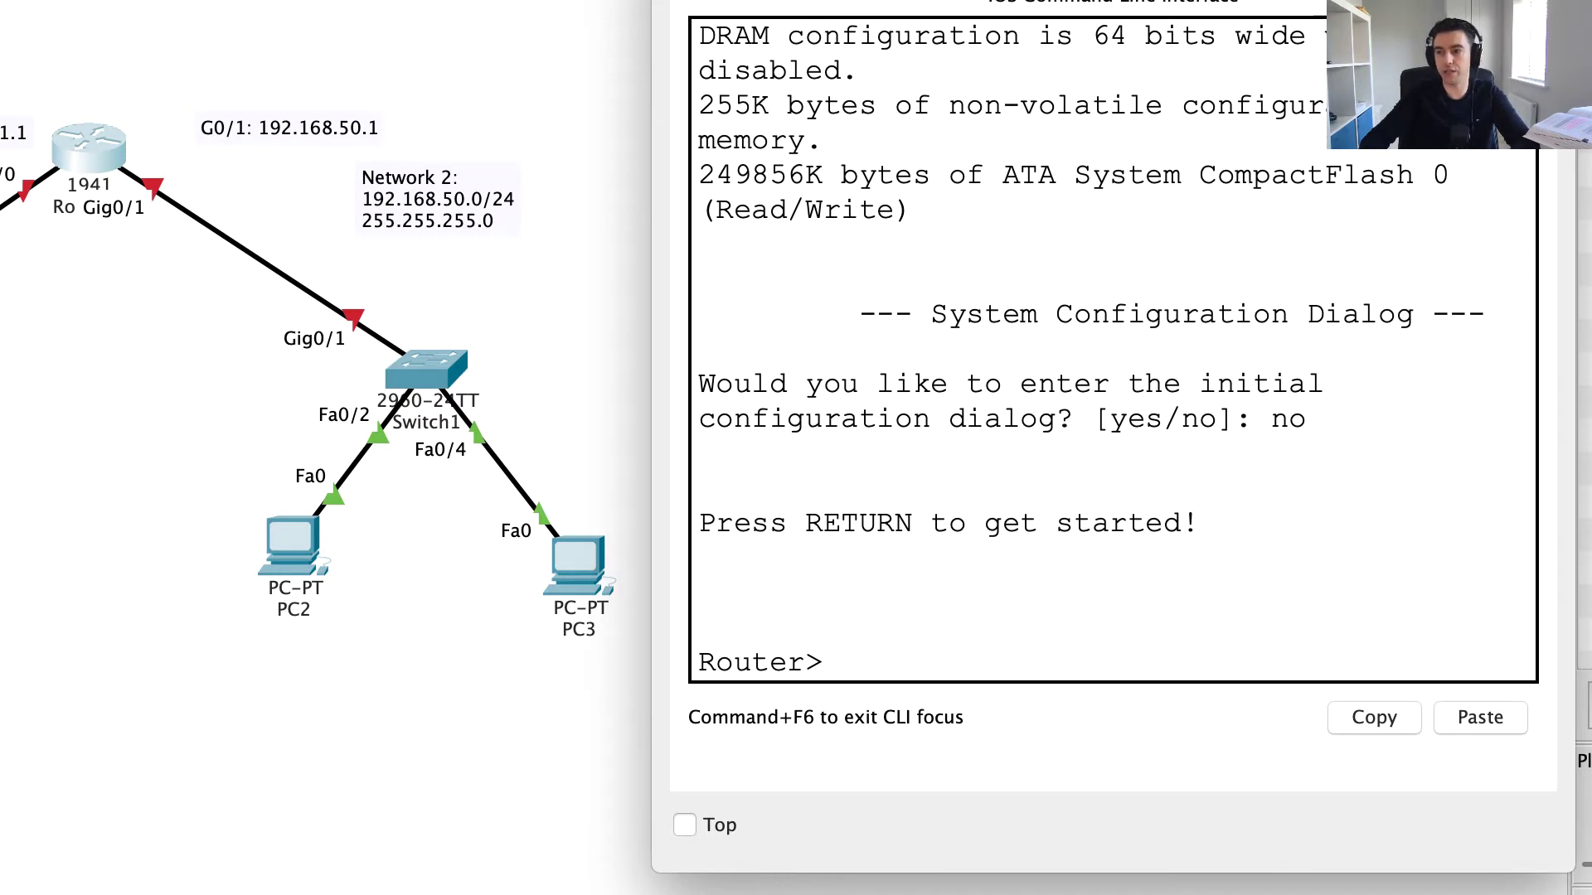
Step: Enter privileged mode on the router with enable
key(Return)
key(Return)
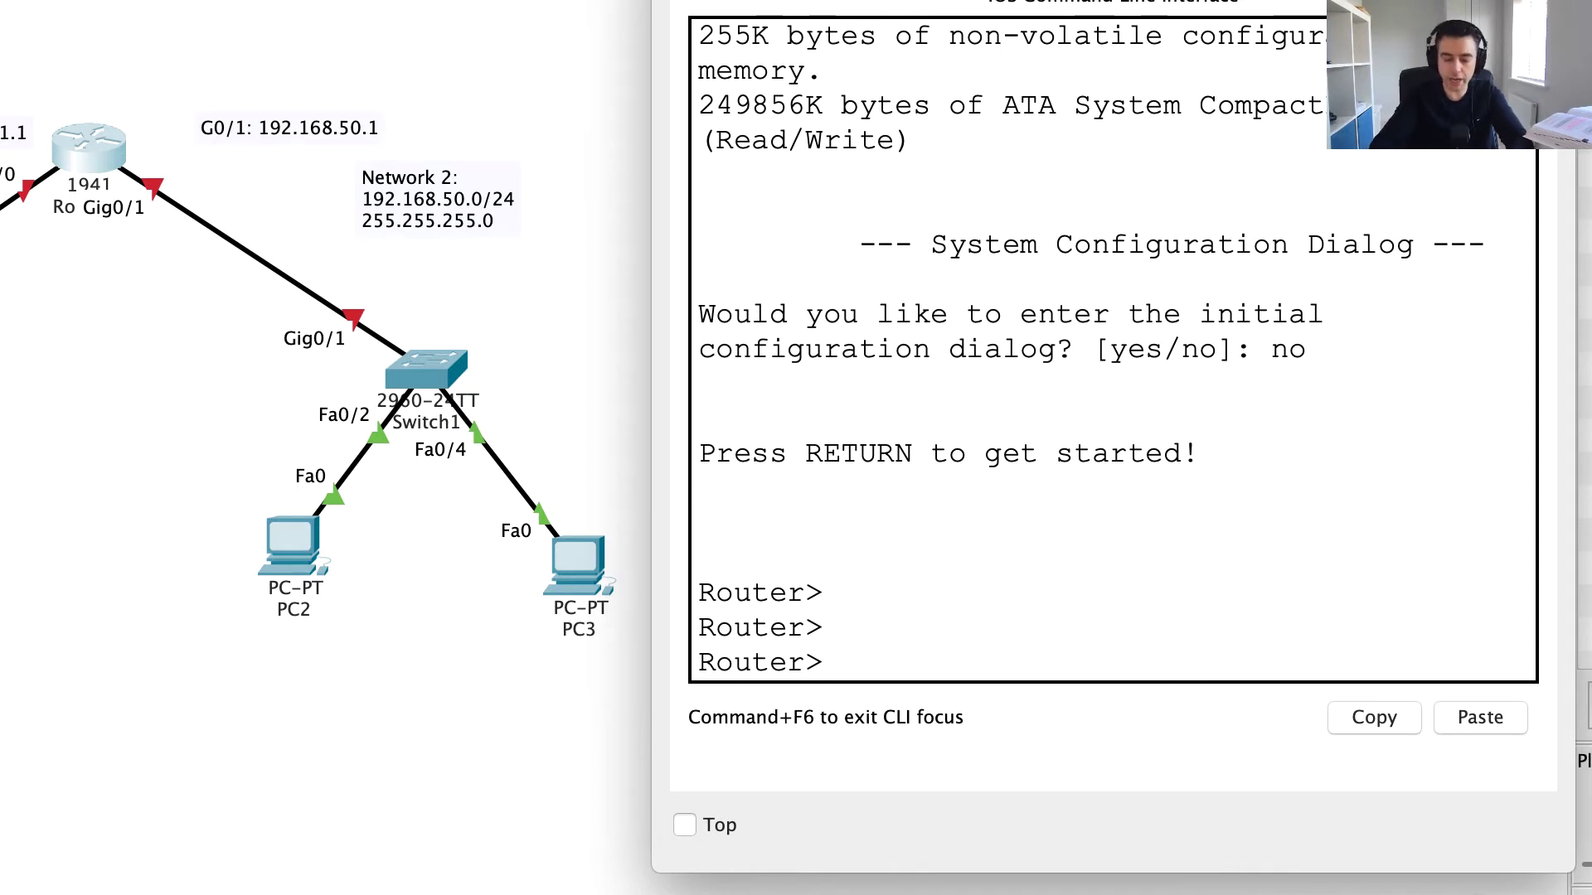
text(enable)
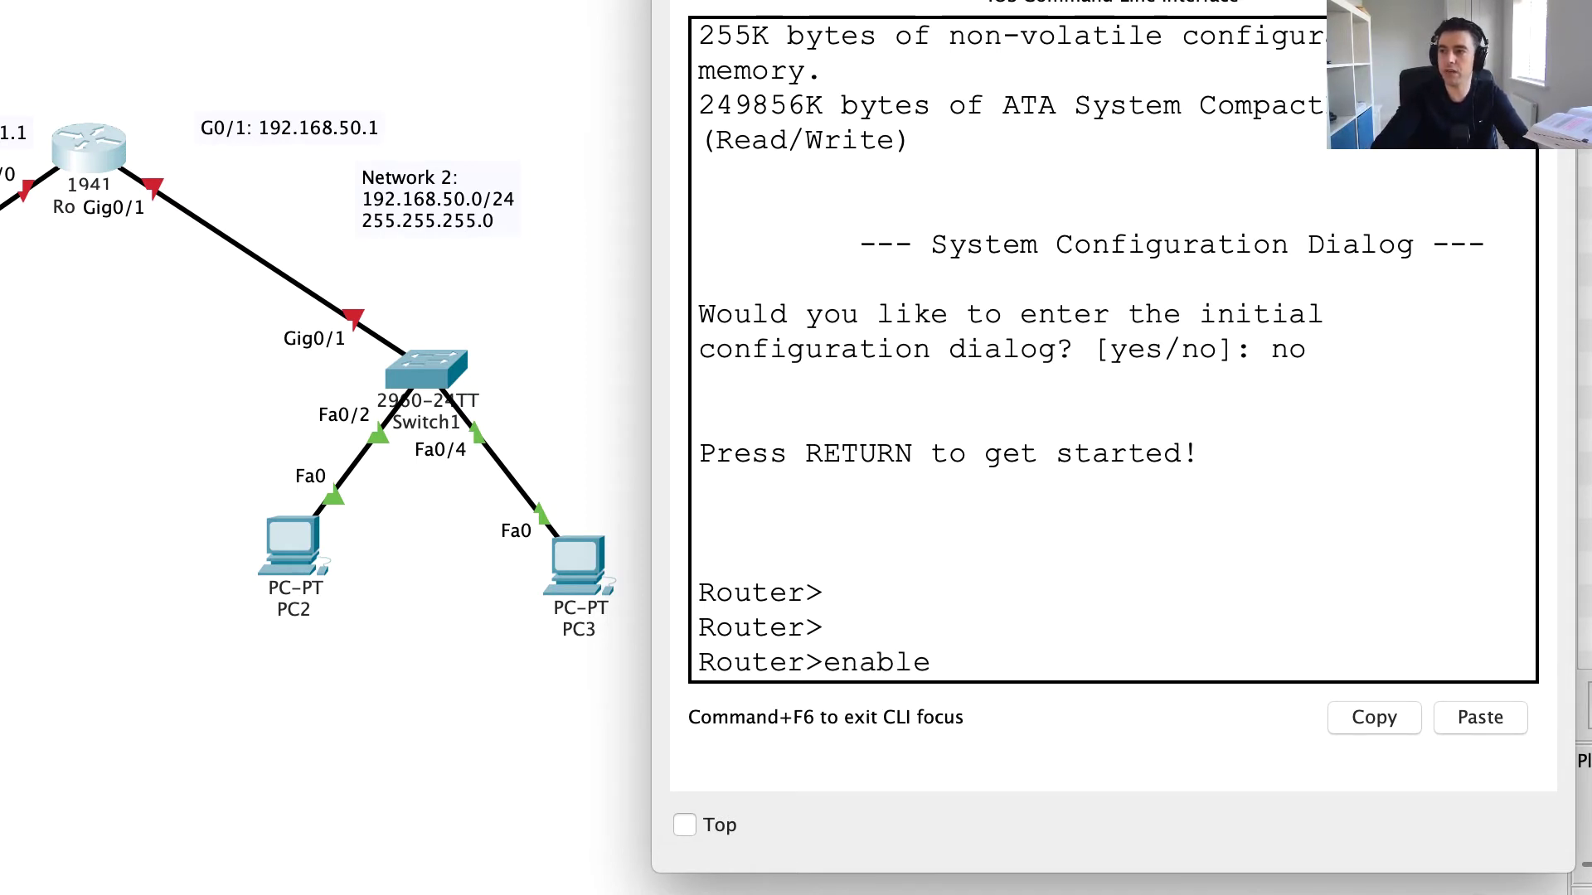
key(Return)
key(Return)
key(Return)
key(Return)
key(Return)
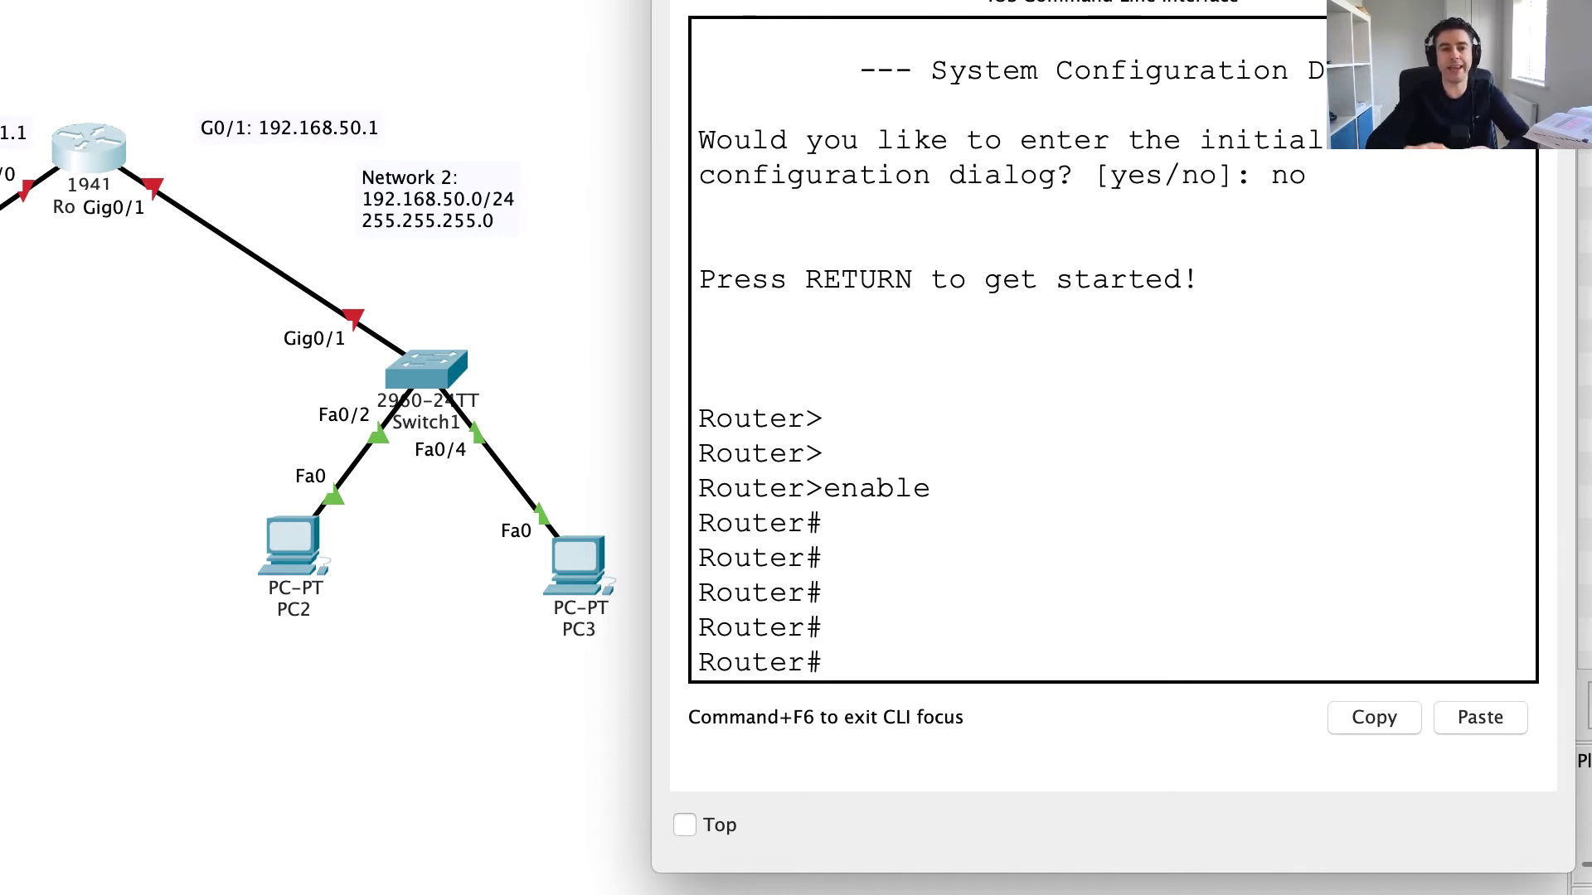
Step: Enter global configuration mode with conf t
text(con)
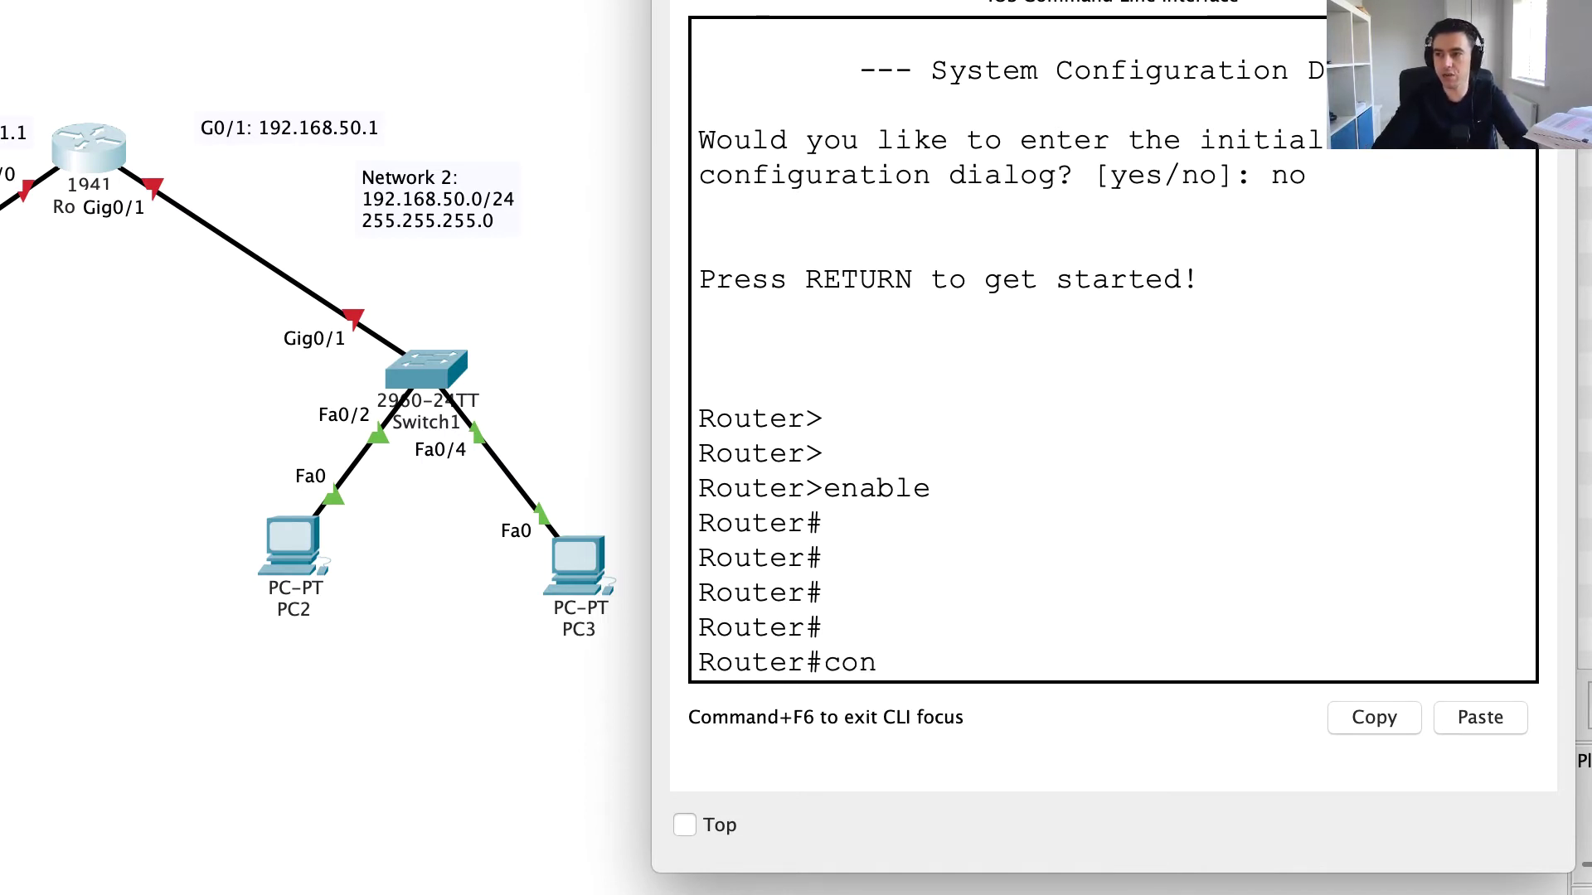
text(figure terminal)
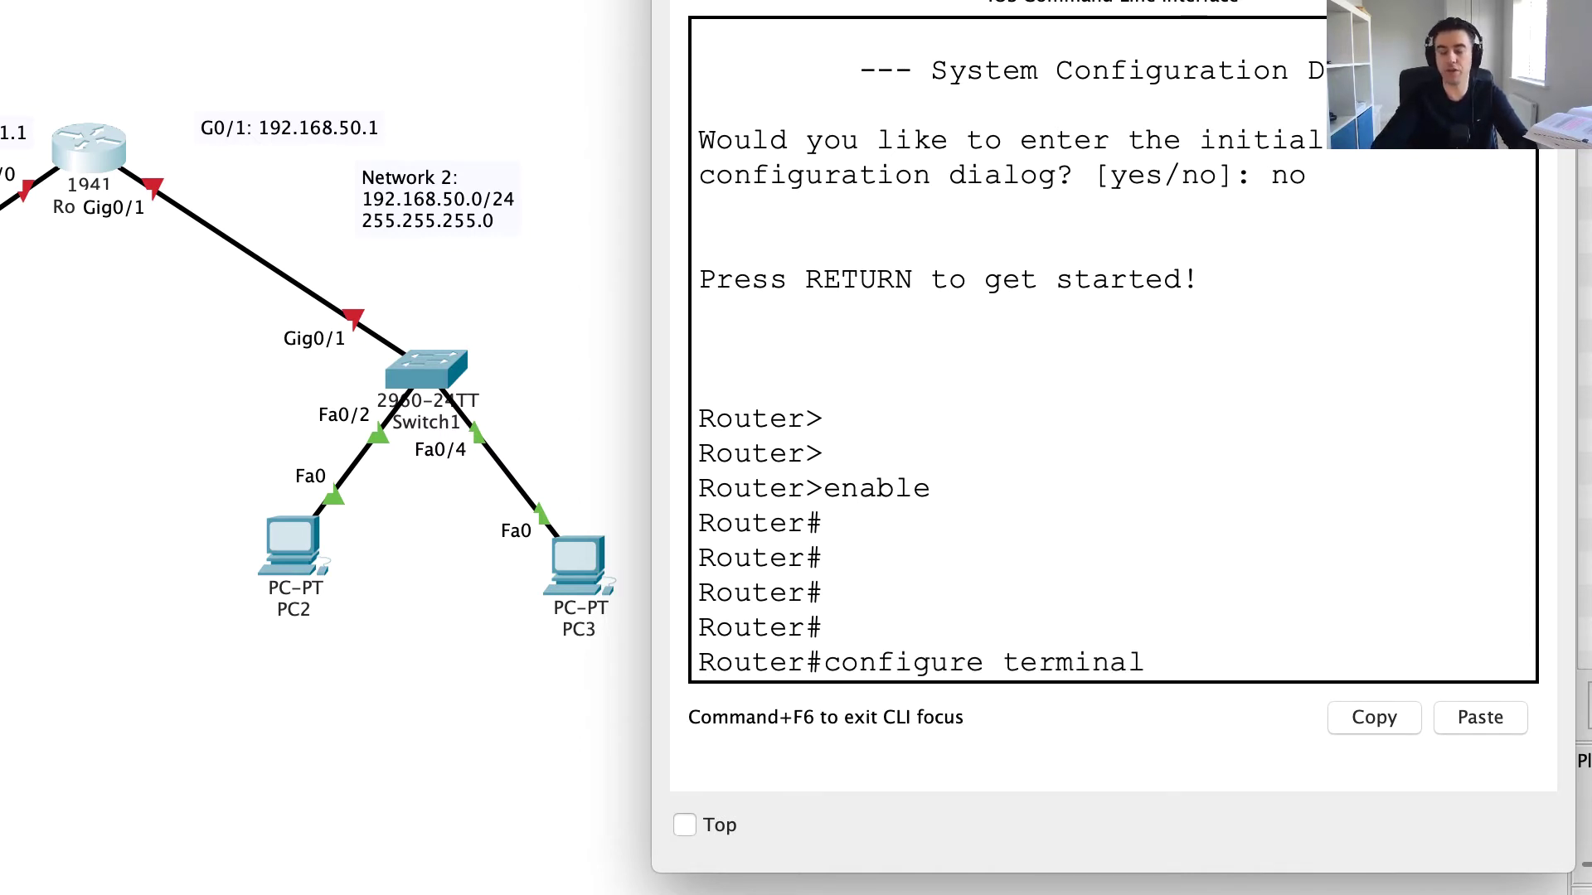
key(BackSpace)
key(BackSpace)
key(BackSpace)
key(BackSpace)
key(BackSpace)
key(BackSpace)
key(BackSpace)
key(BackSpace)
key(BackSpace)
key(BackSpace)
key(BackSpace)
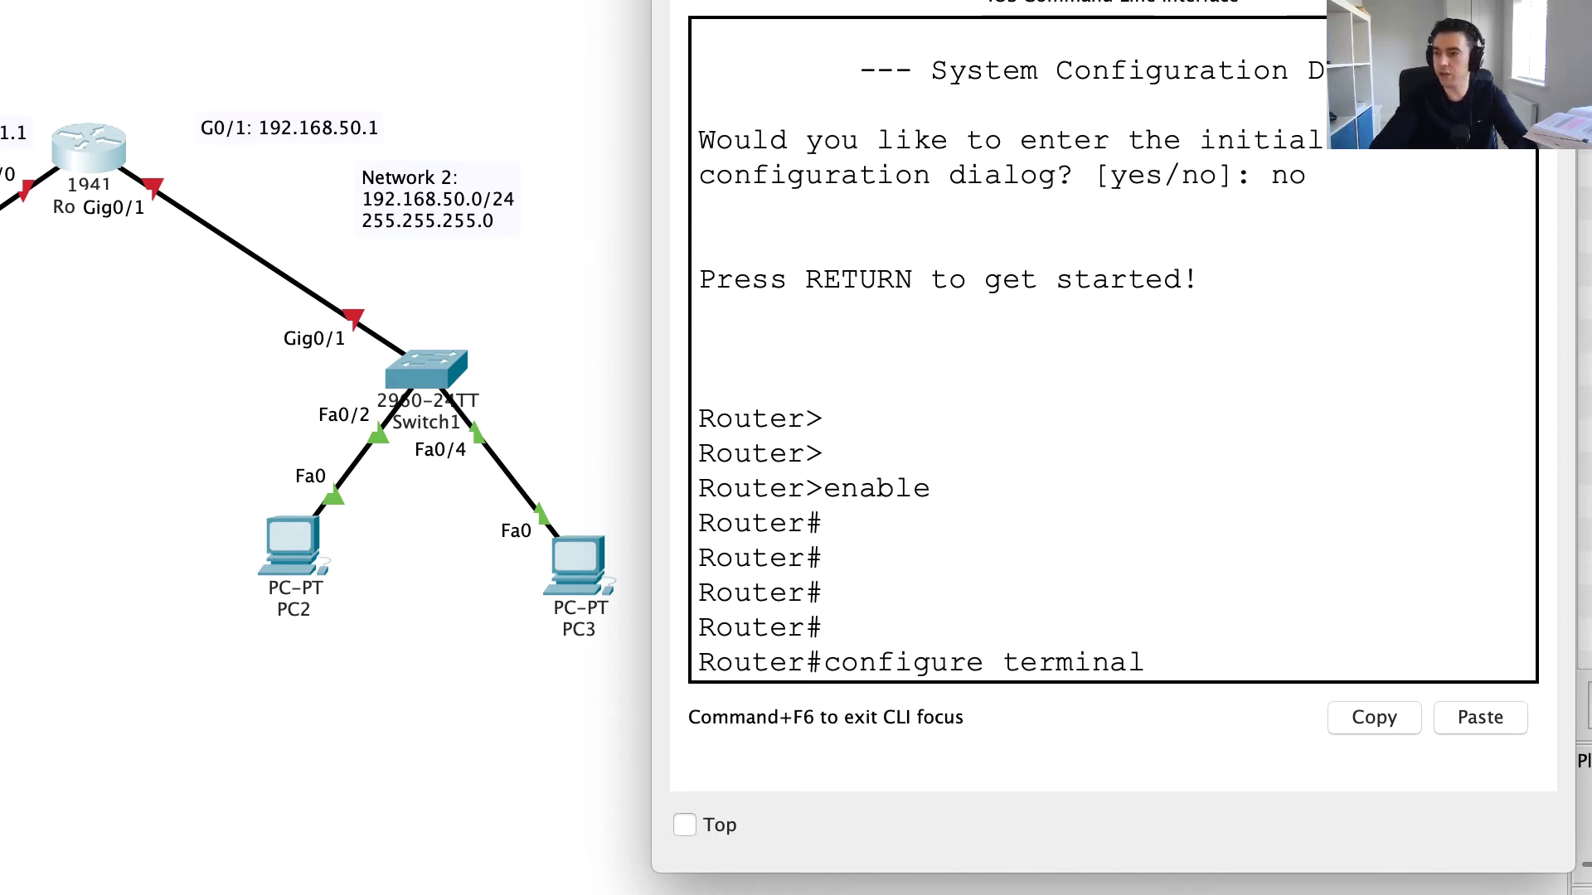
key(BackSpace)
key(BackSpace)
key(BackSpace)
key(BackSpace)
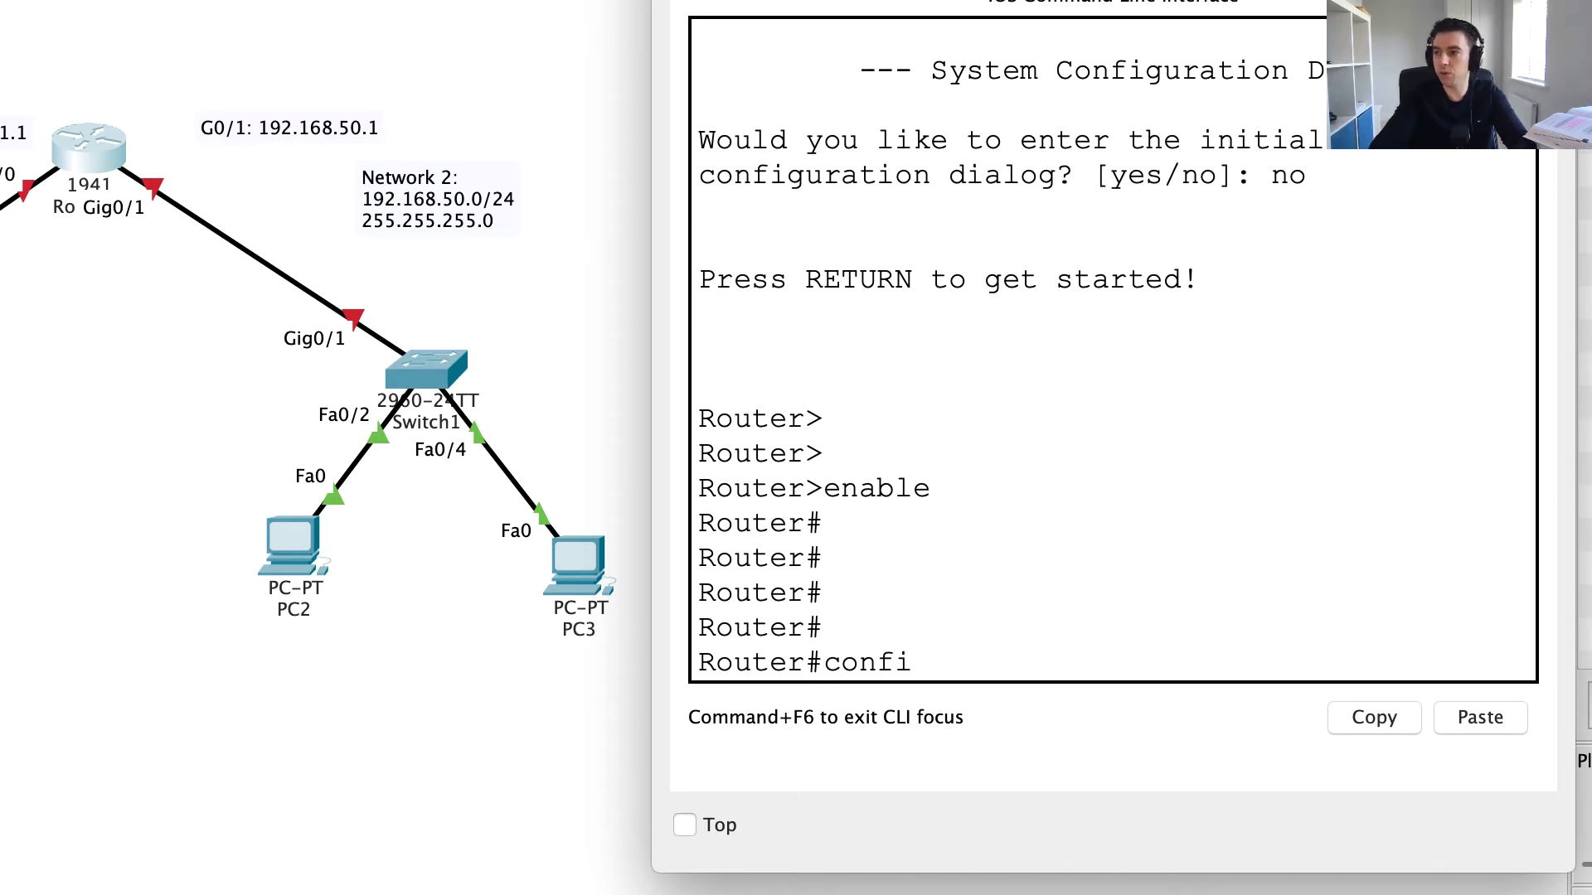
text(t)
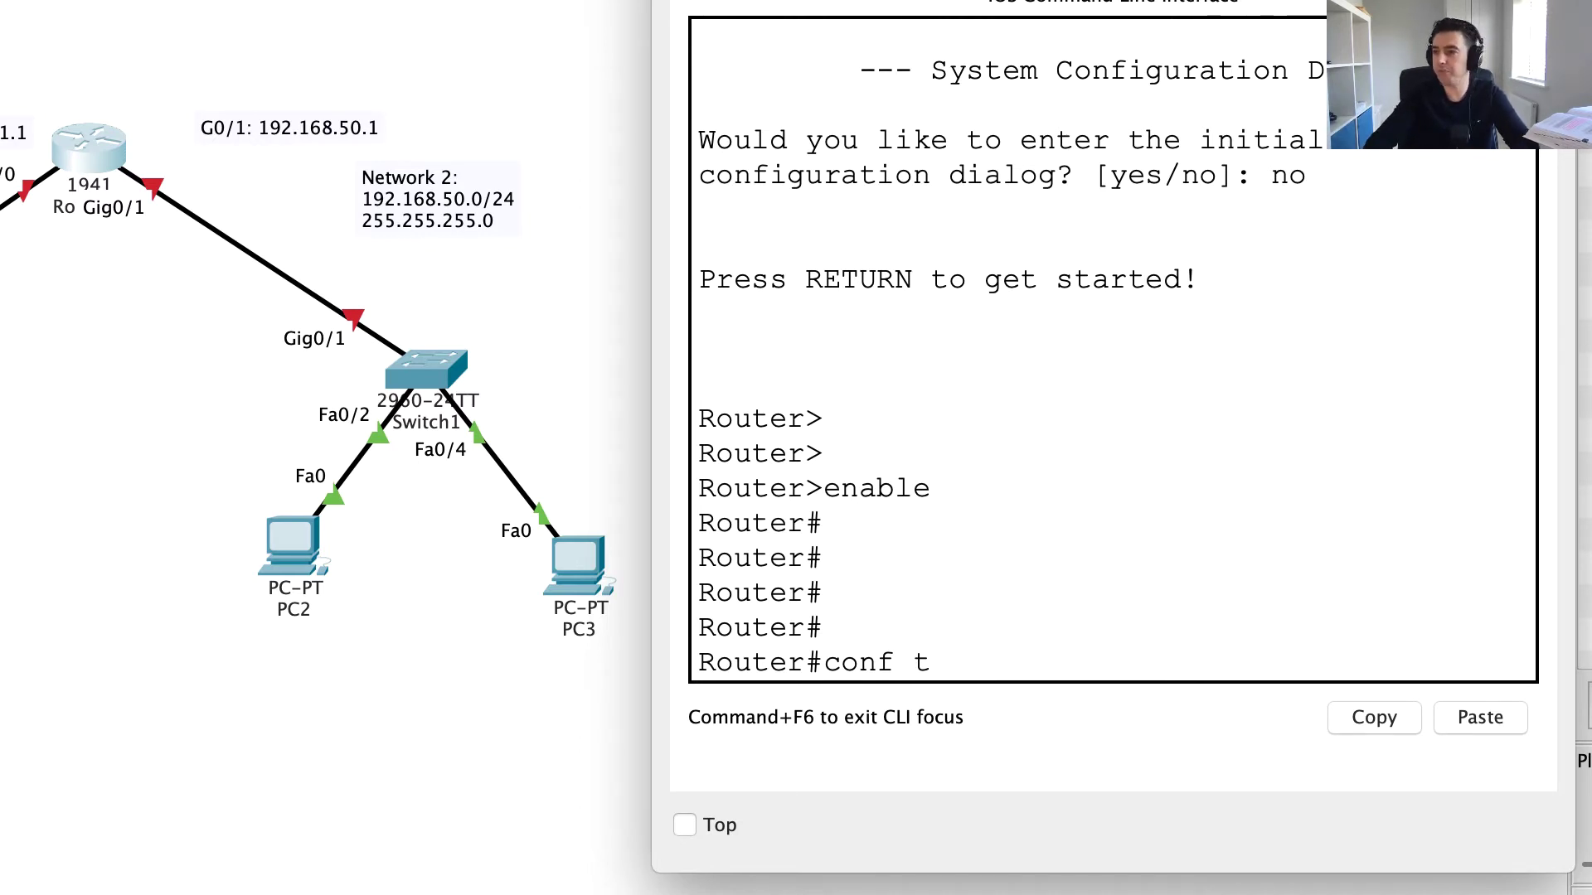
key(Return)
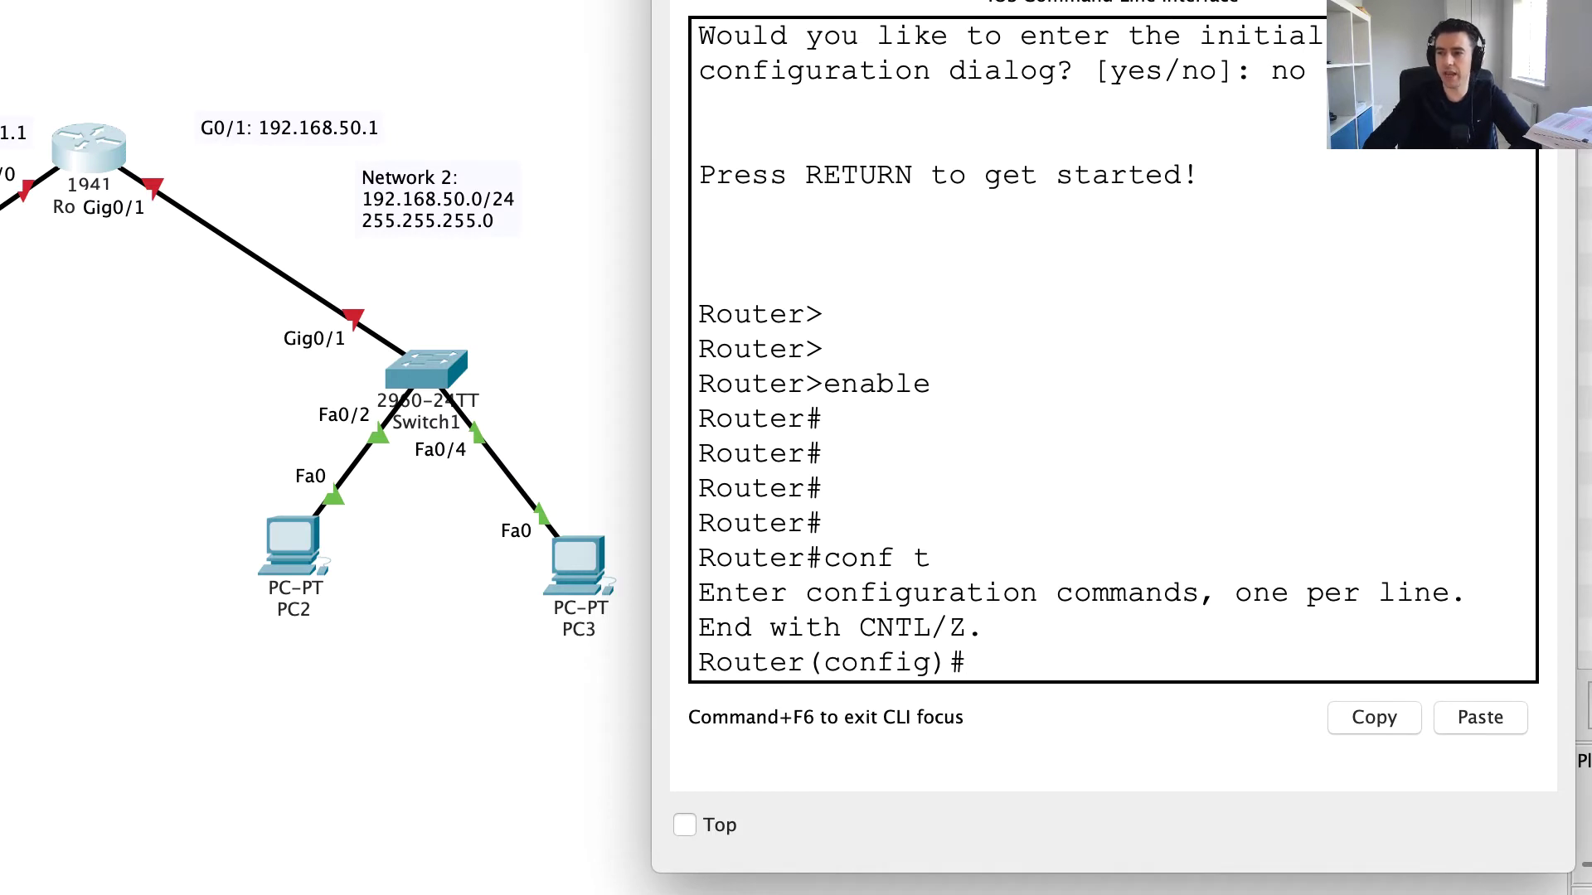
key(Return)
key(Return)
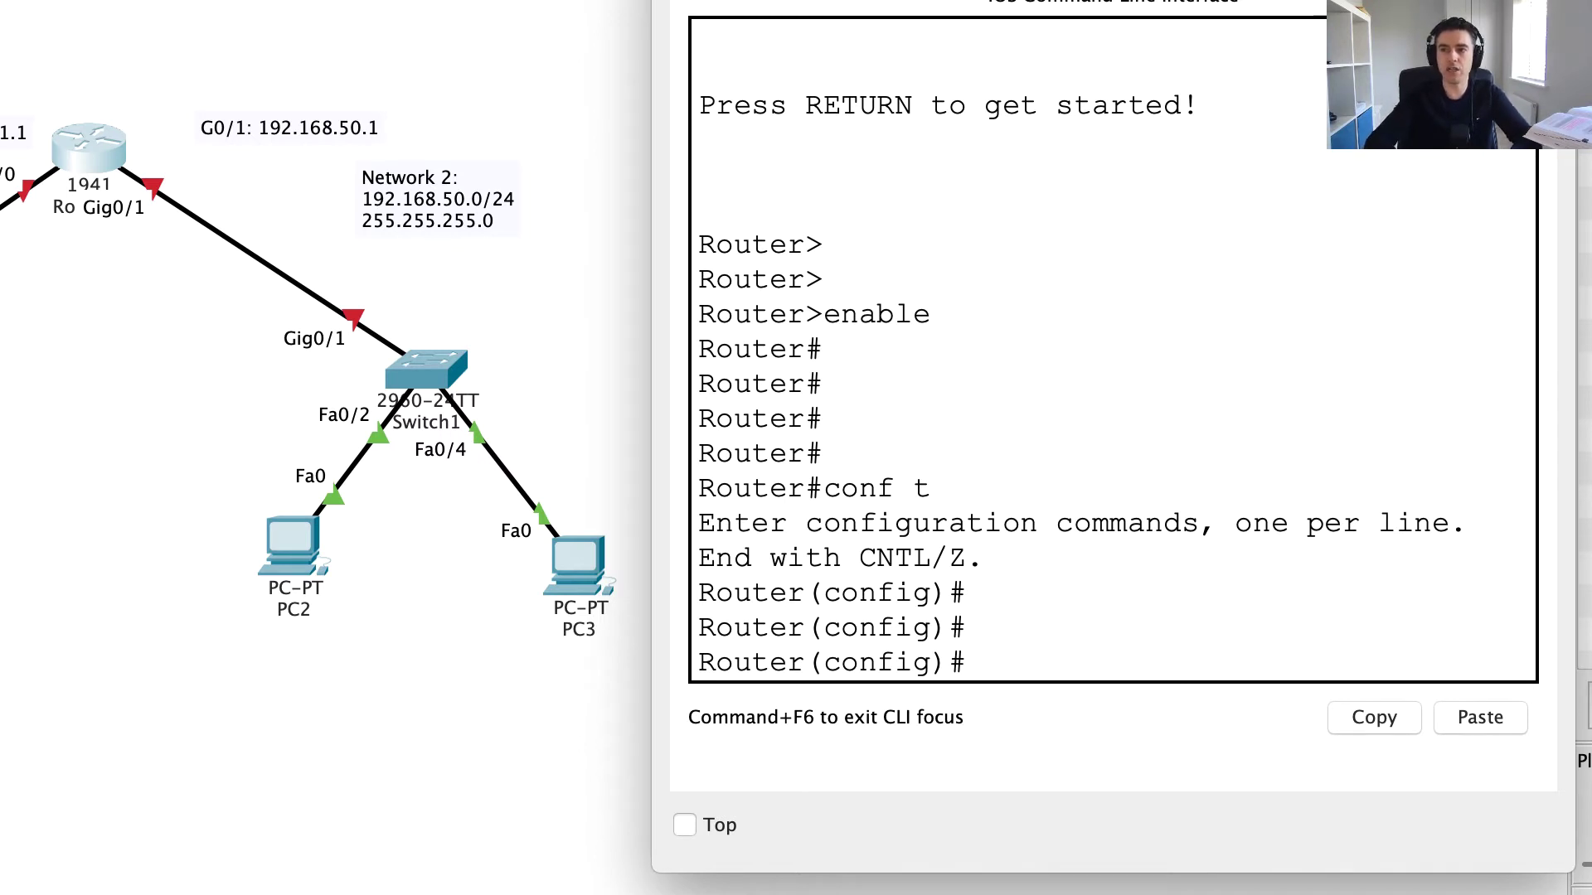
Step: Assign 192.168.1.1 255.255.255.0 to interface g0/0
text(int )
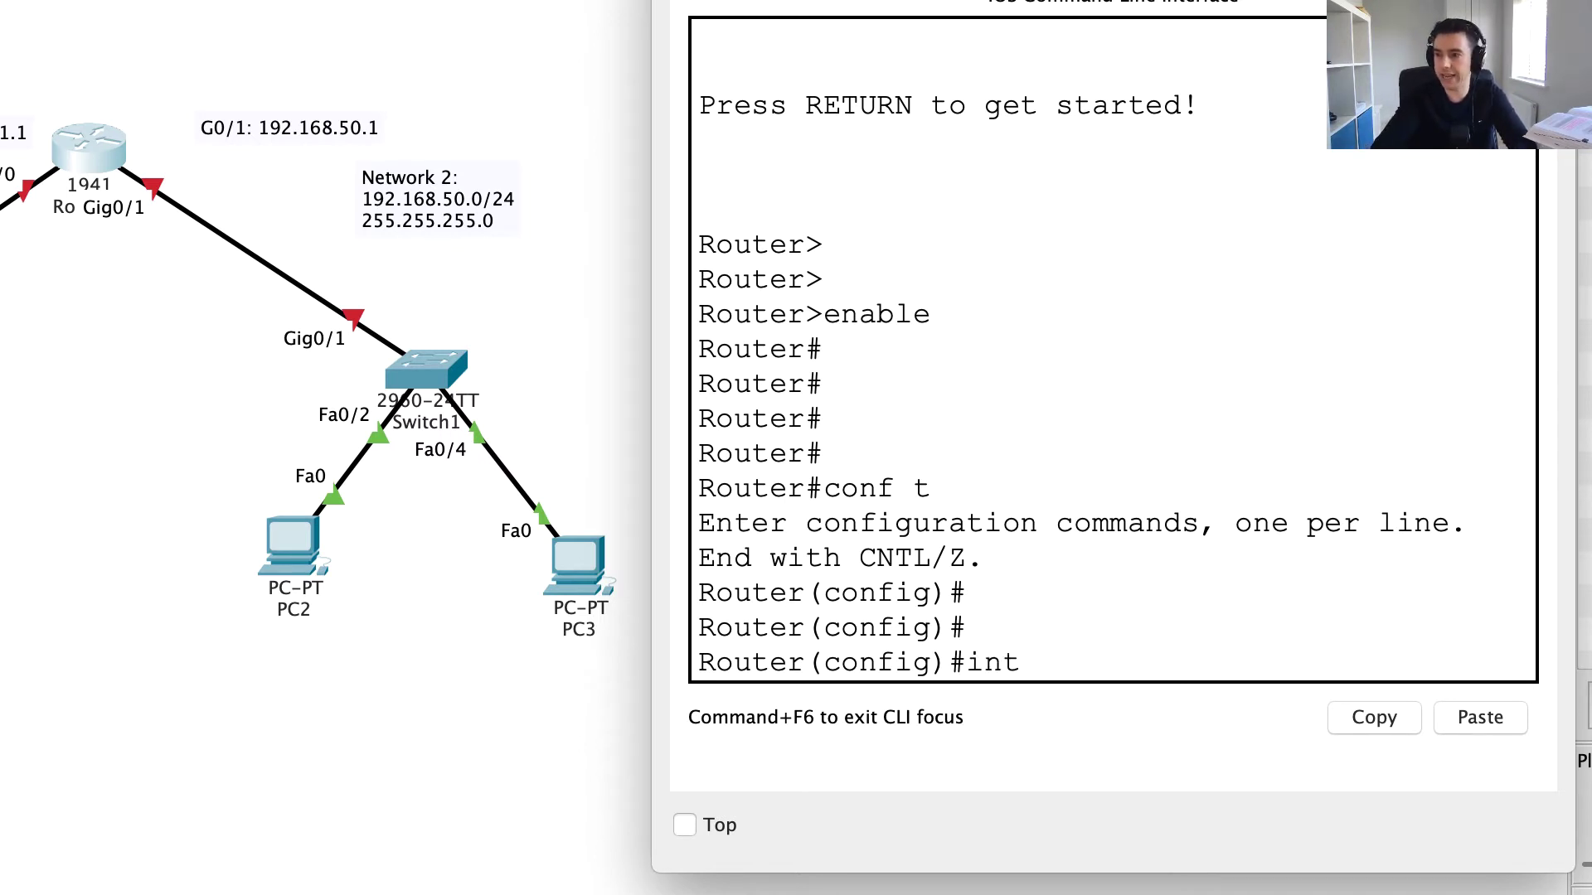
text(g0)
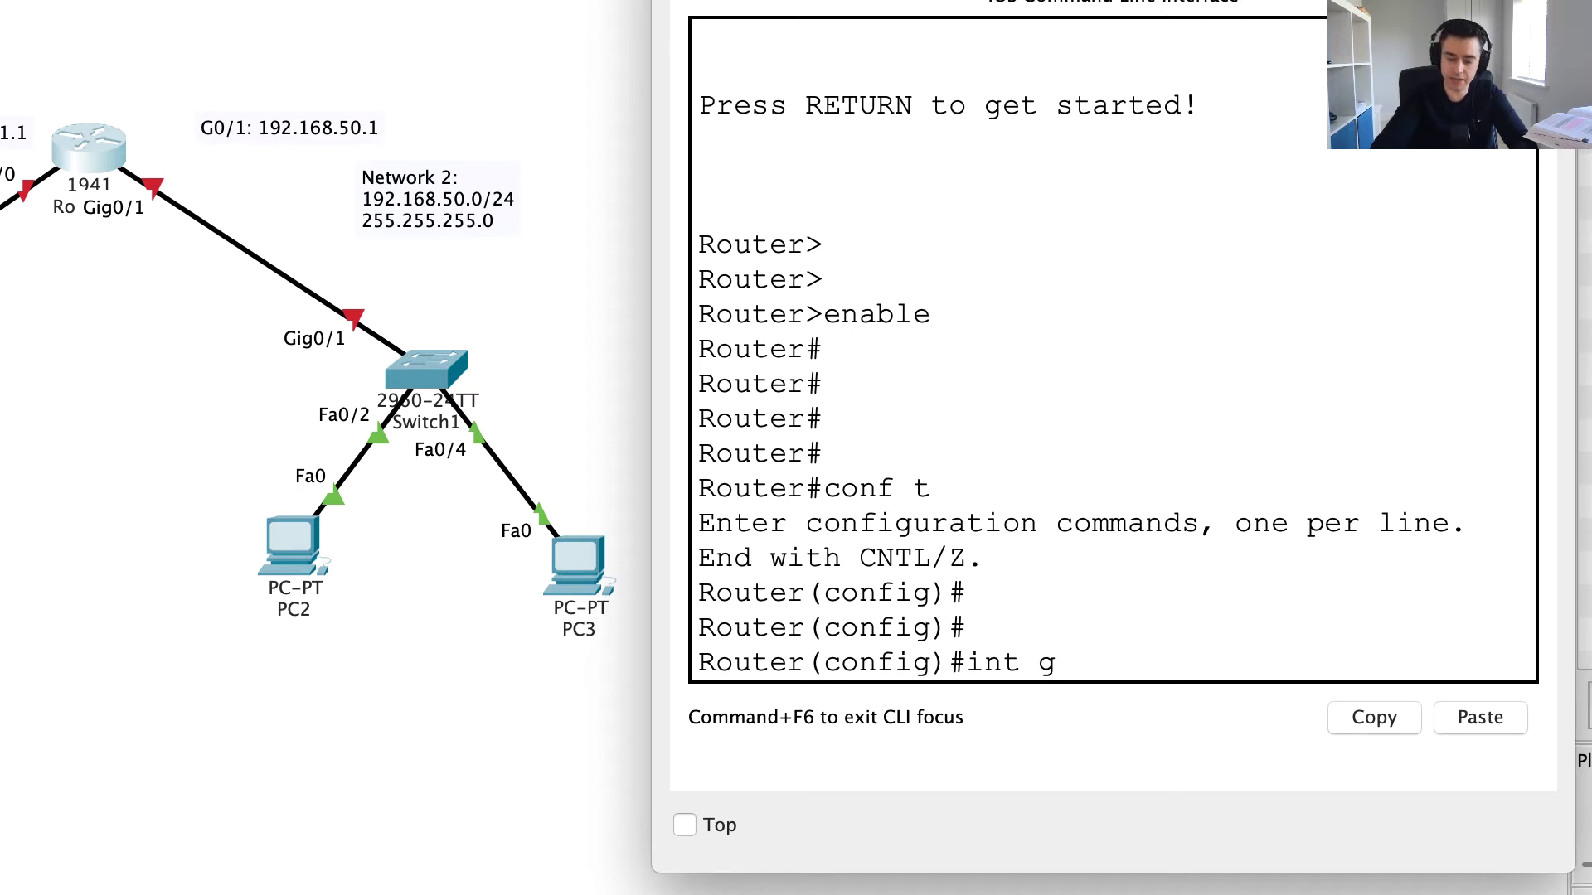
text(/0)
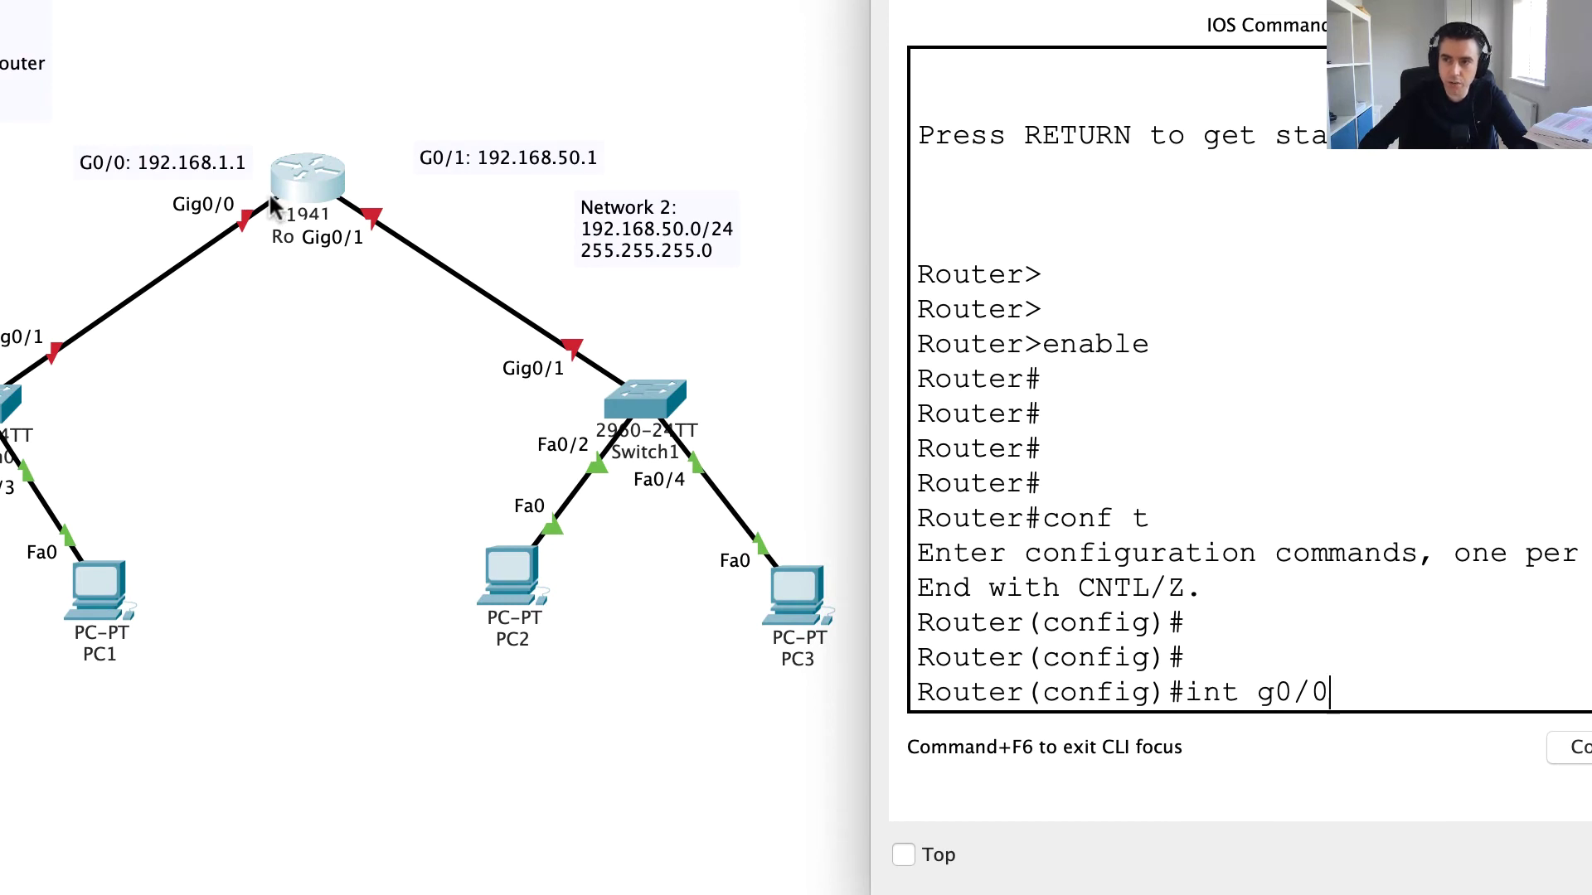
key(Return)
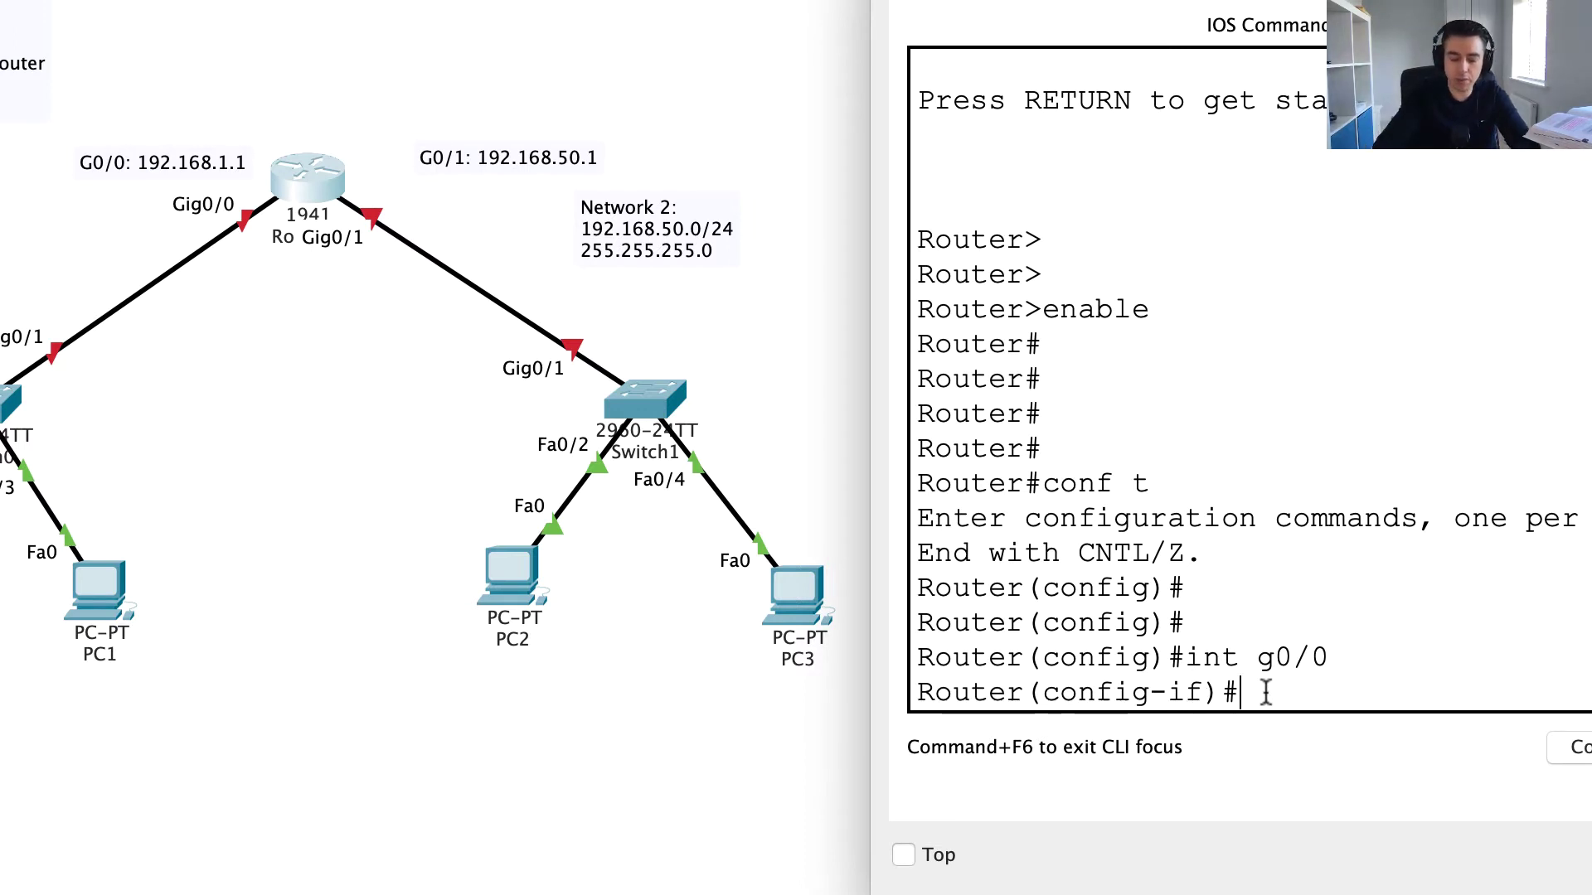
text(ip address)
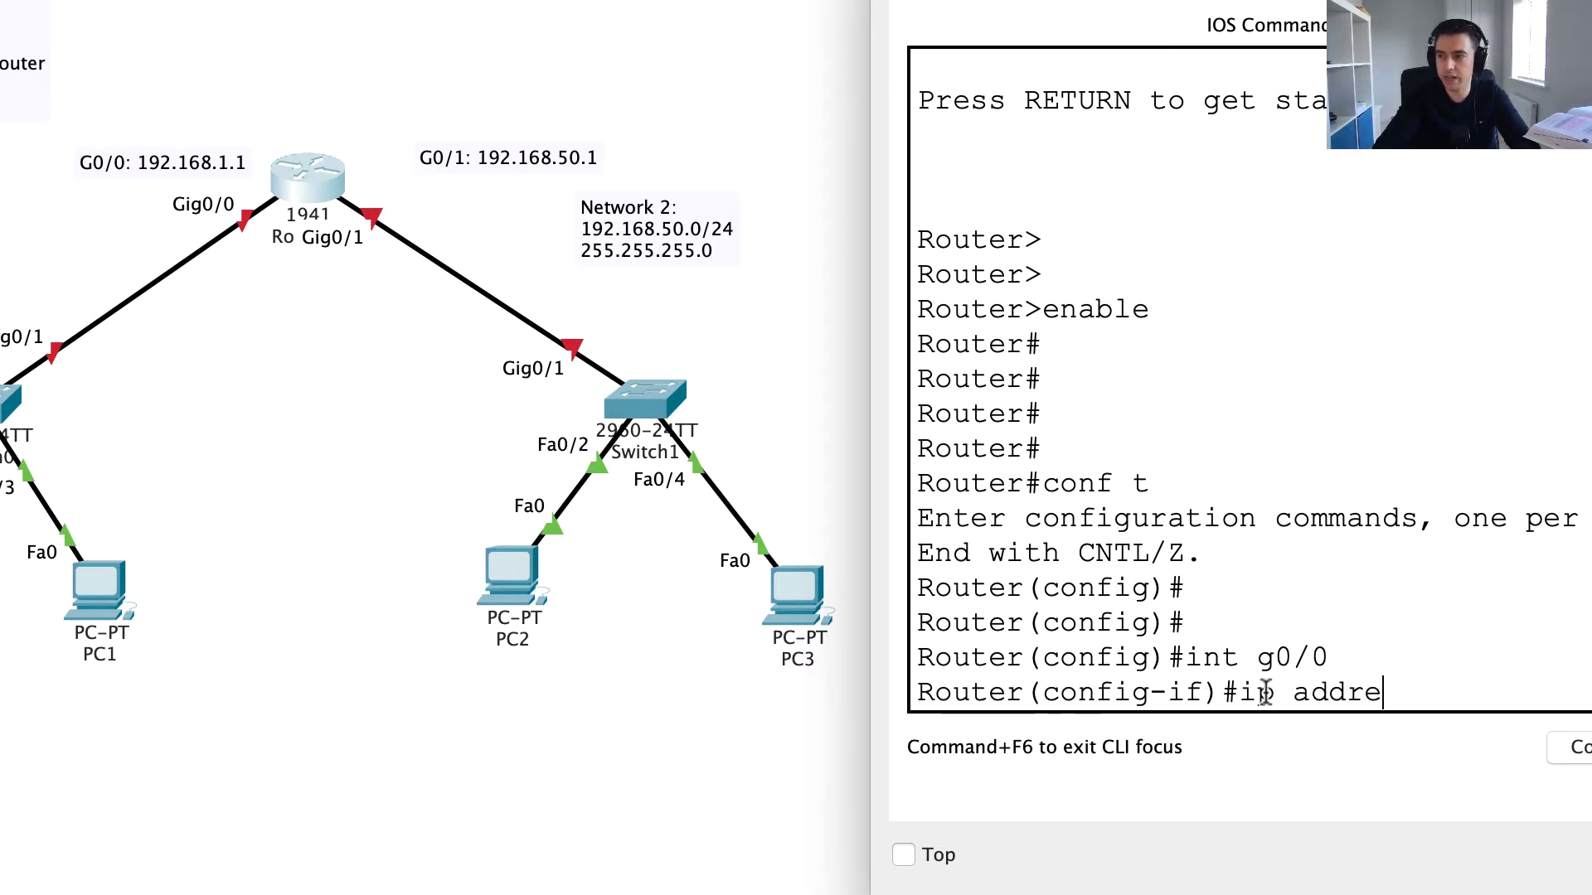
text( 192.1)
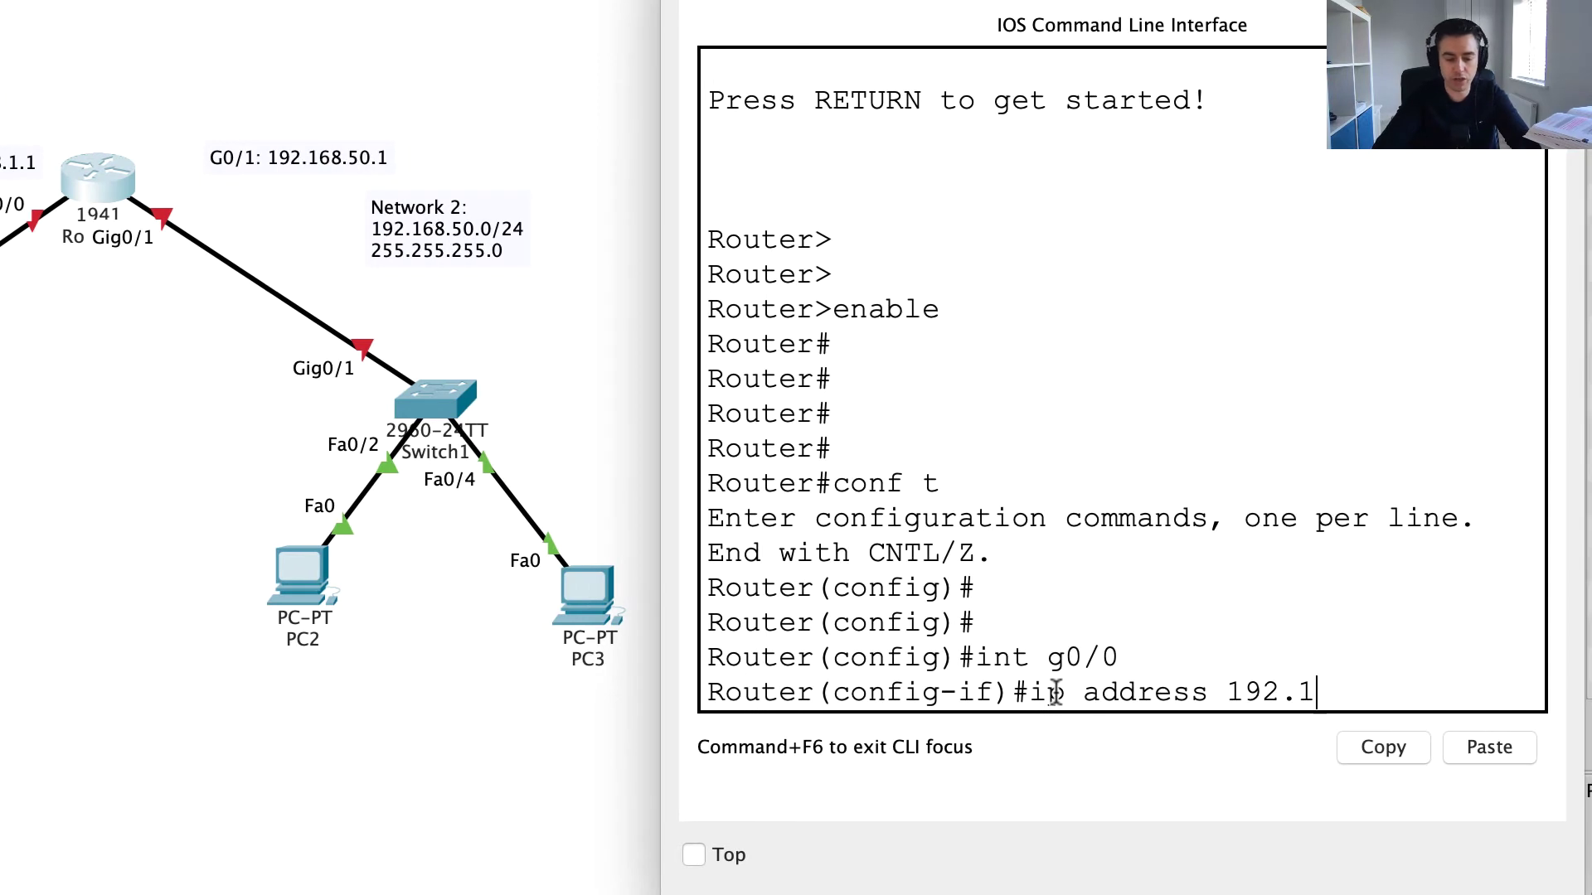
text(68.1.1)
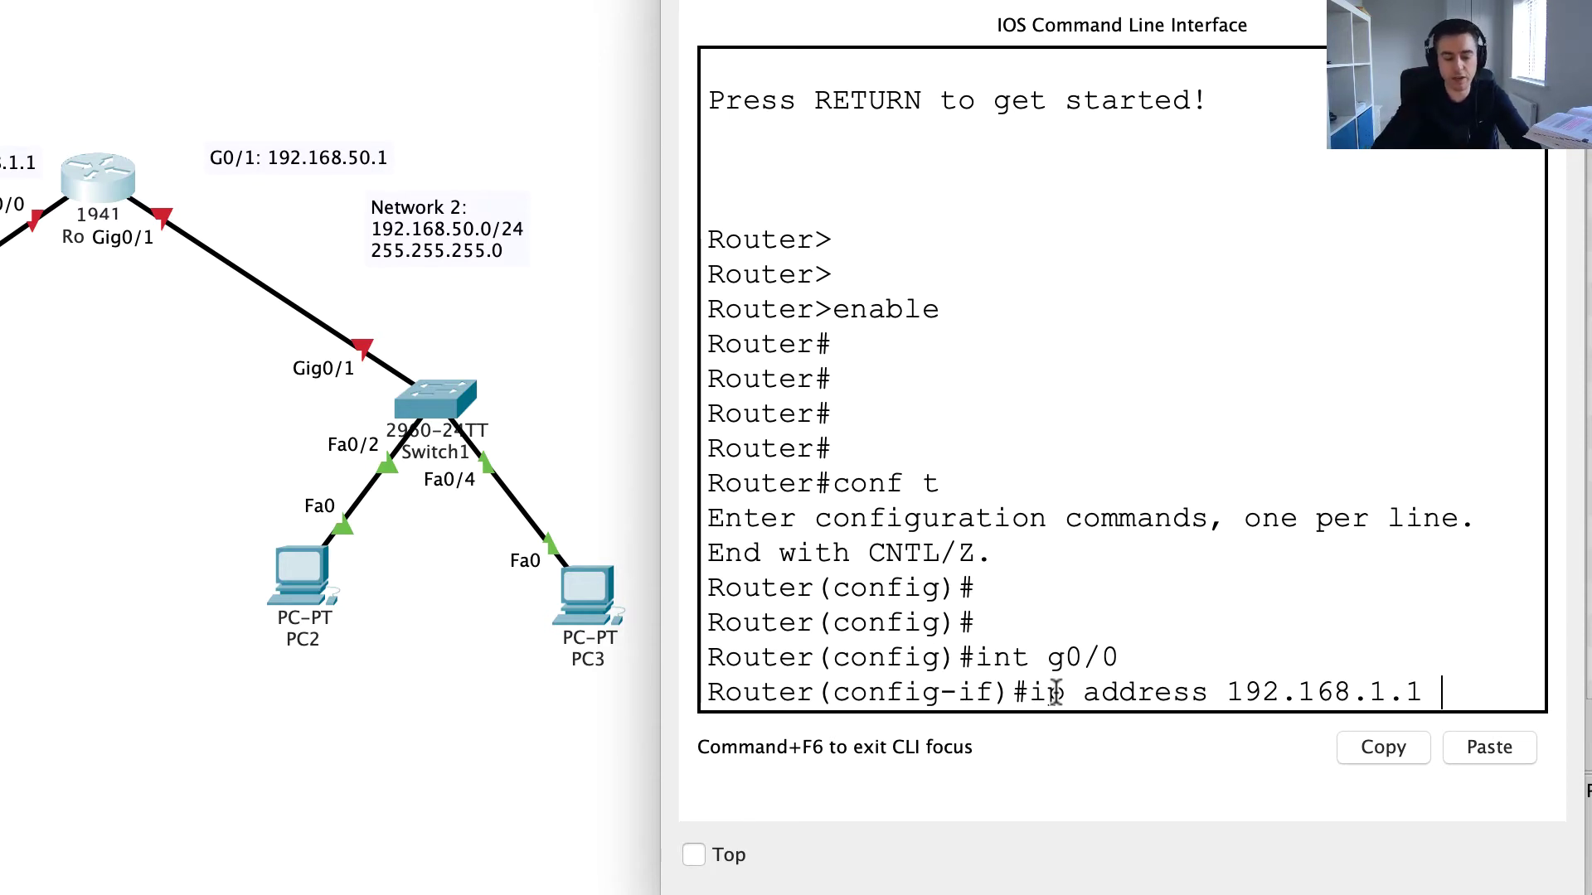
text( 255.2)
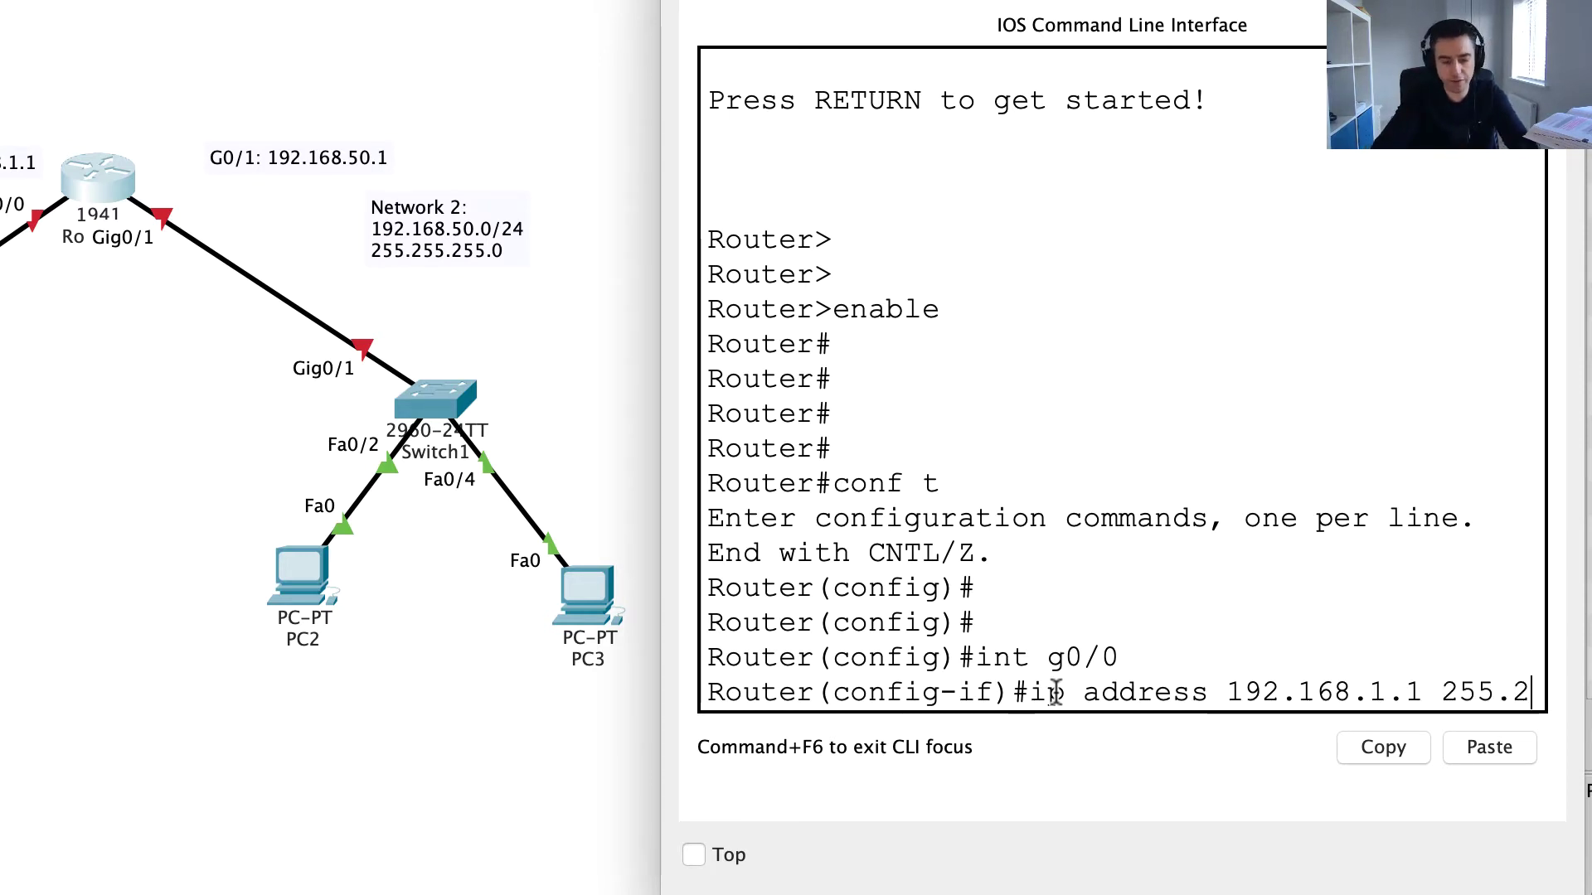
text(55.255.0)
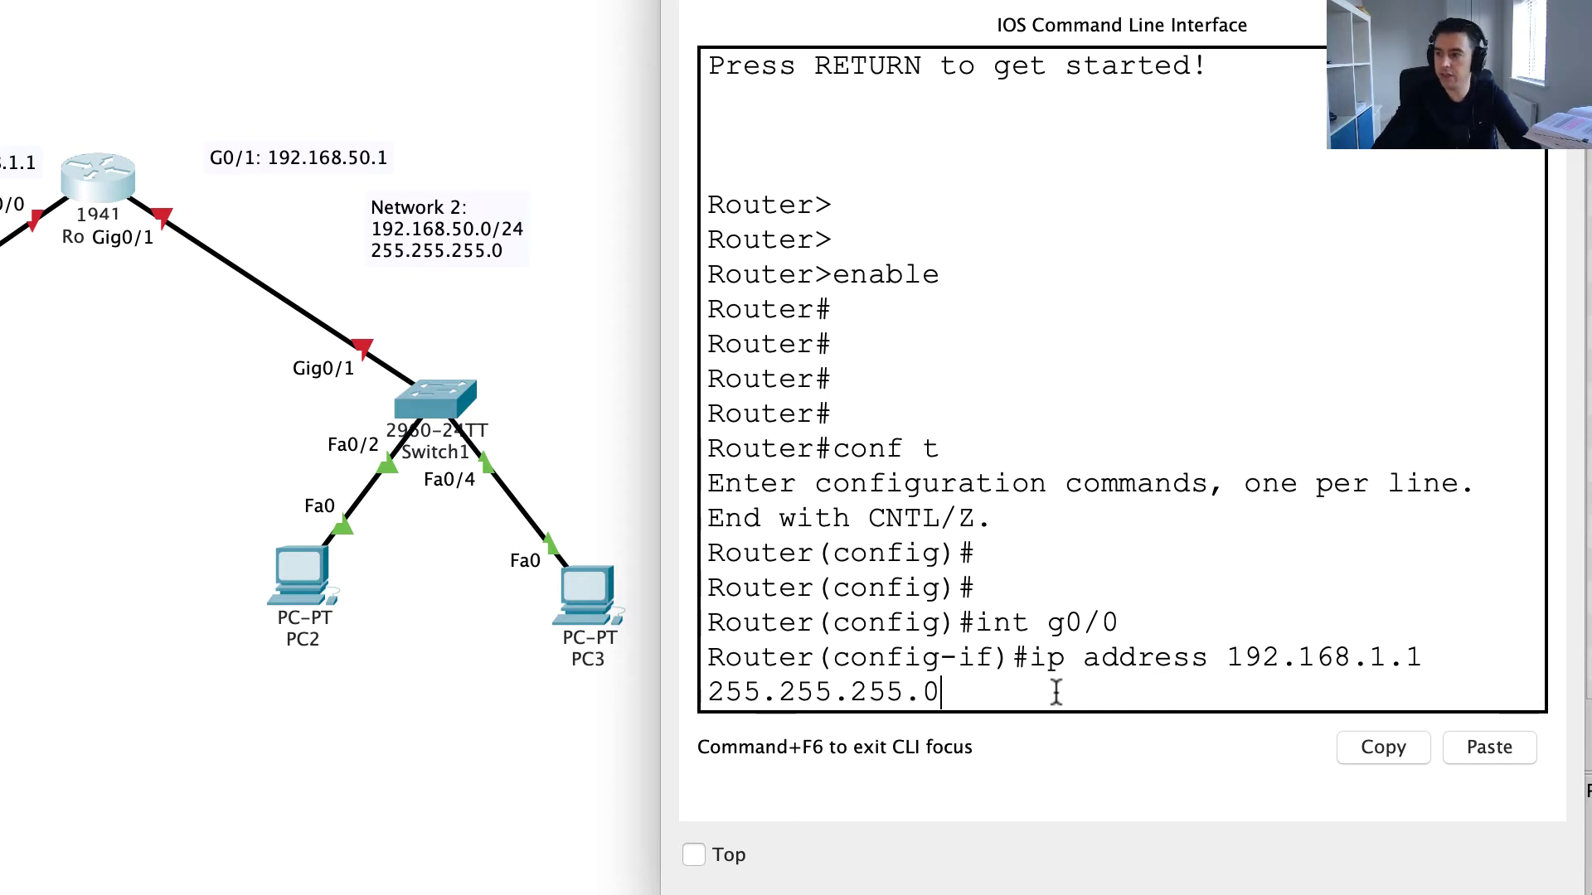
key(Return)
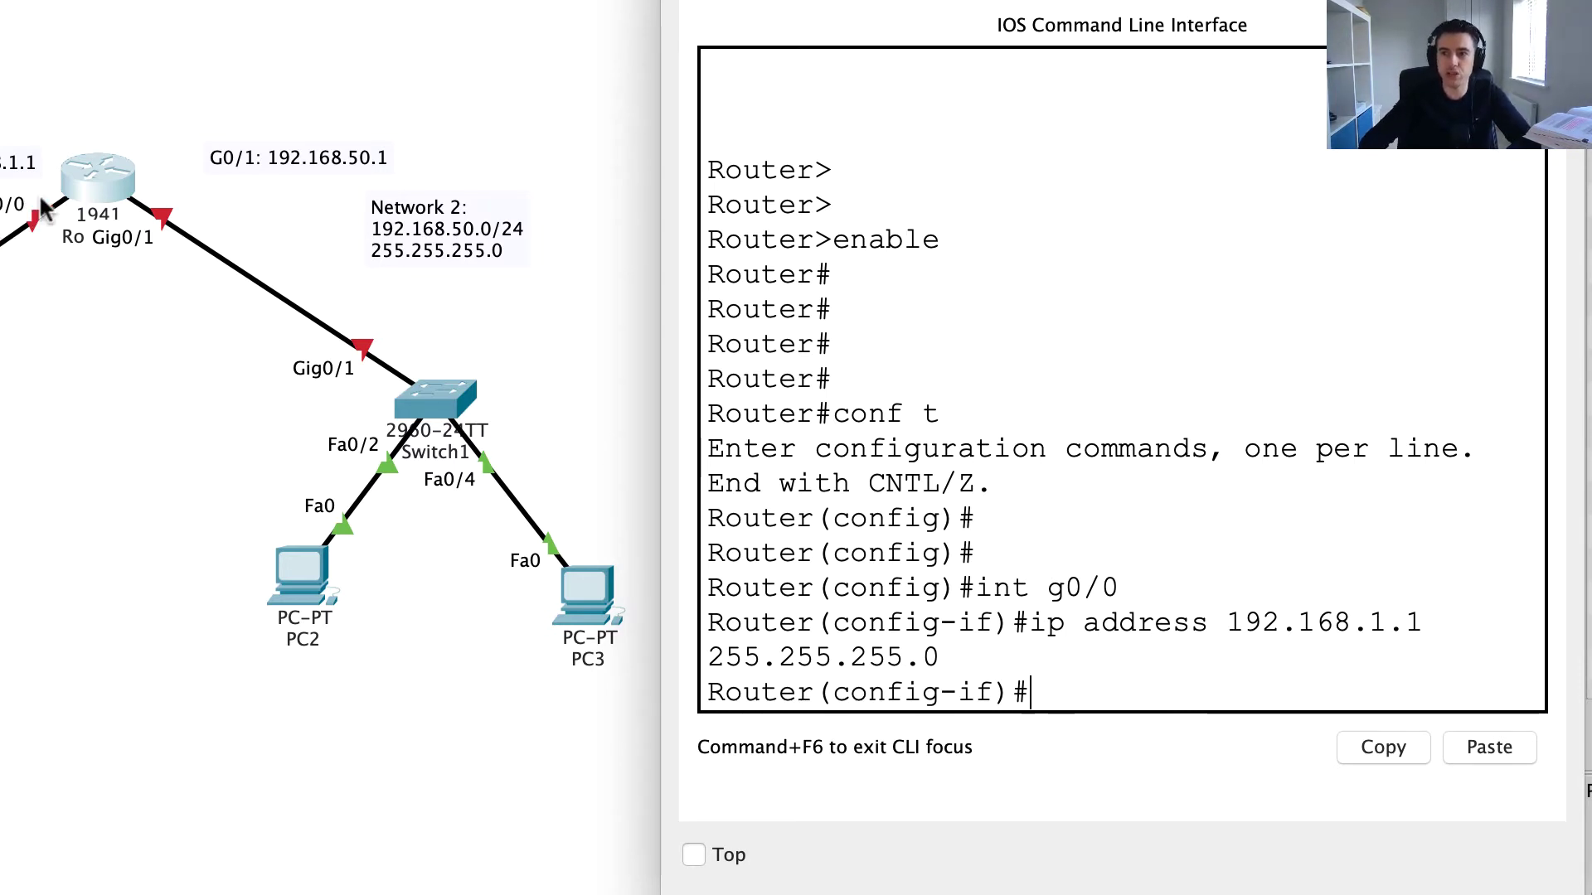
Step: Enable Gig0/0 with no shutdown and reopen the router window to confirm the link
text(n)
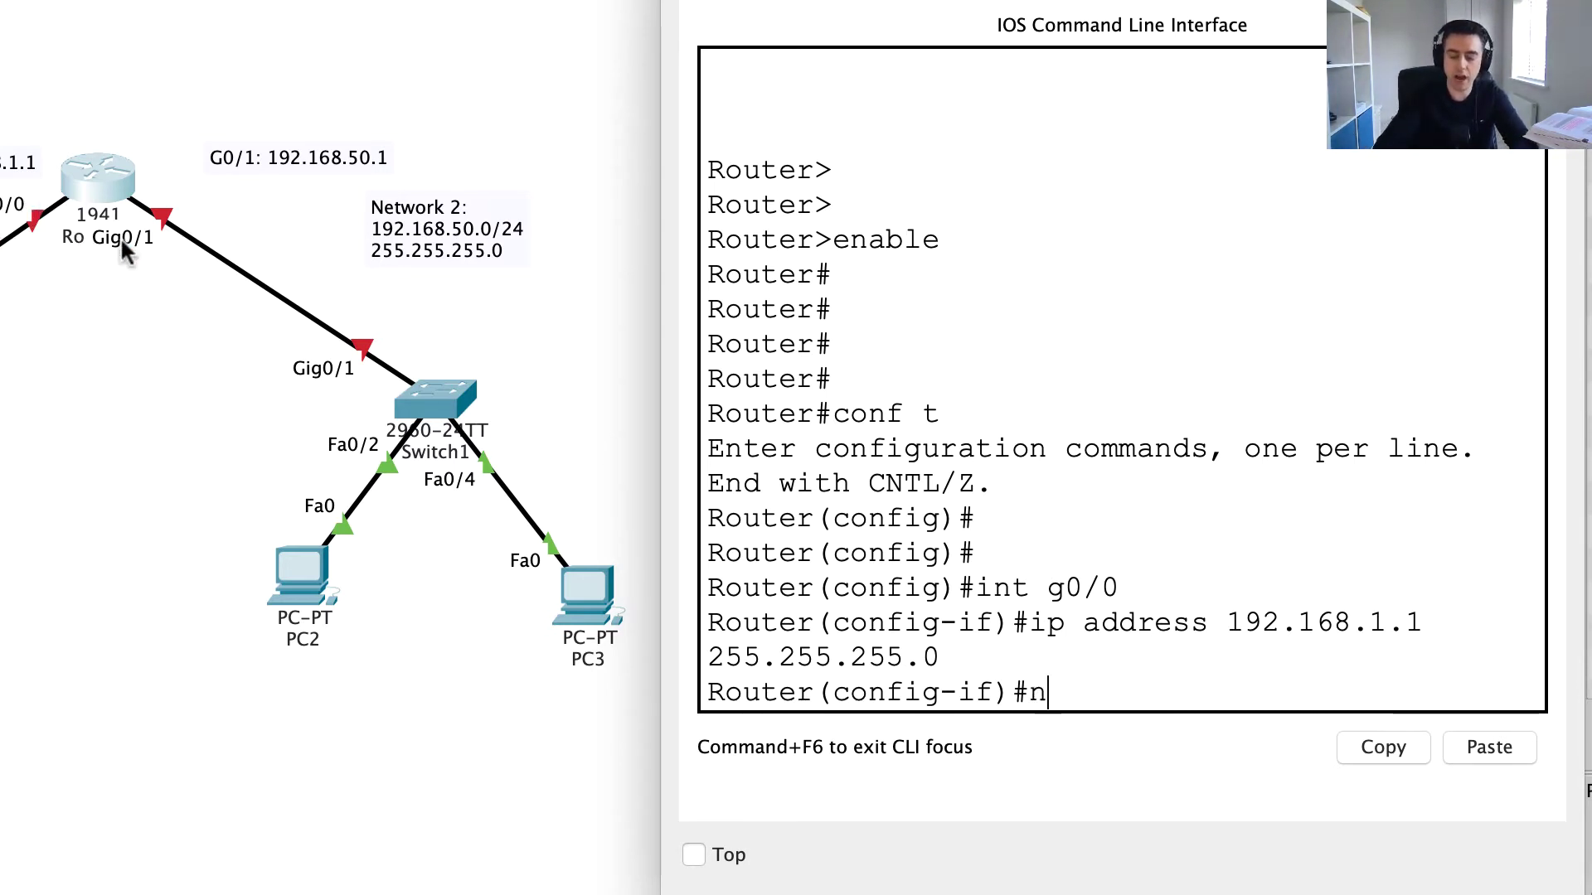
text(o sht)
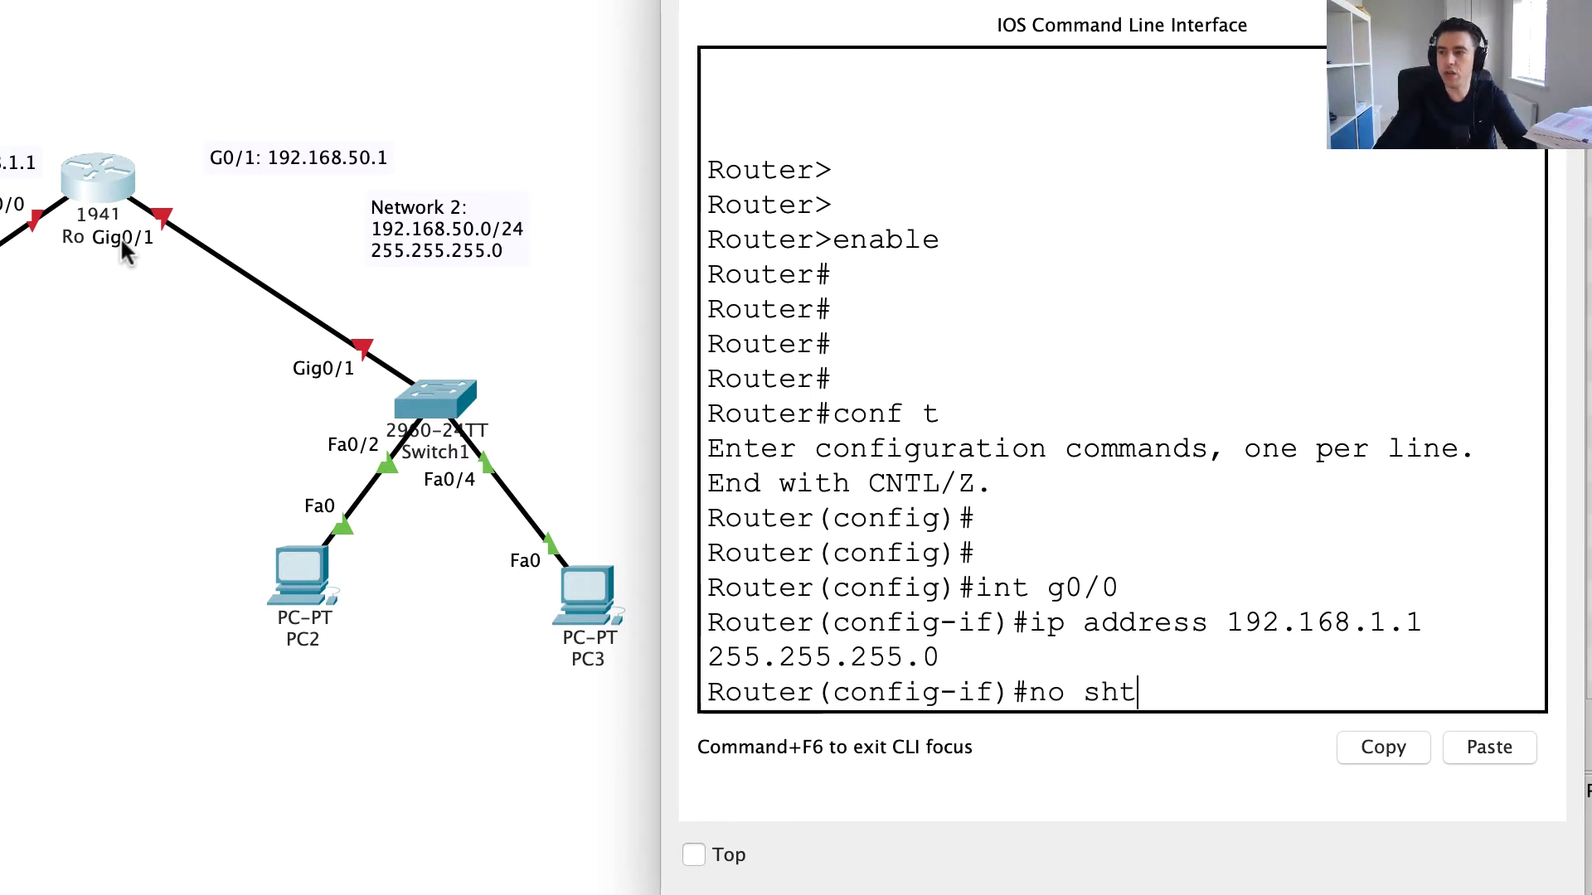
key(BackSpace)
text(utdown)
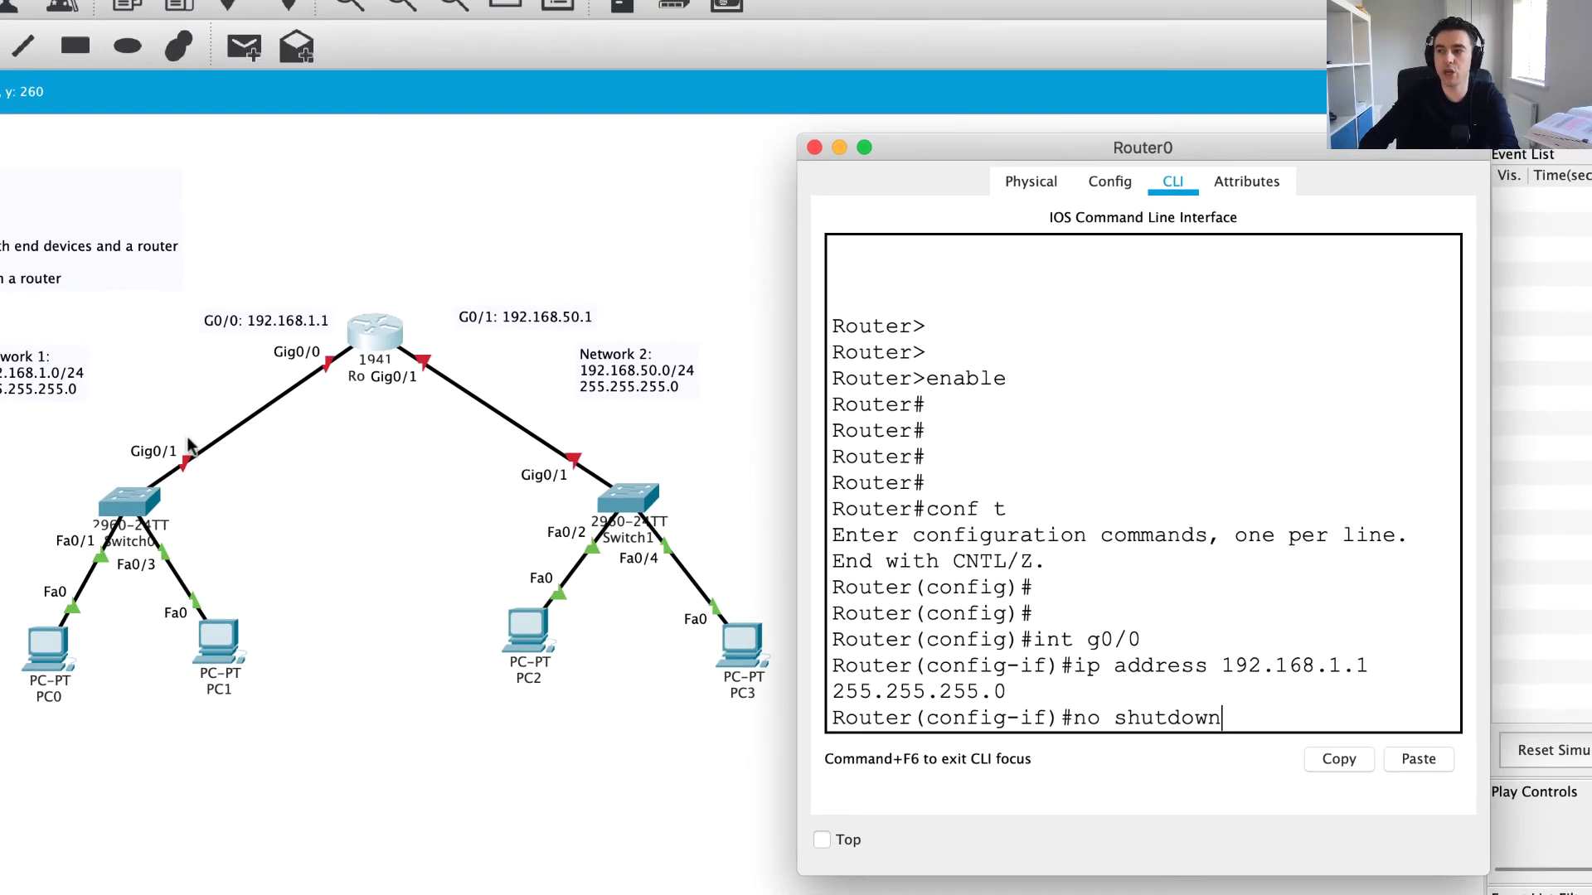
key(Return)
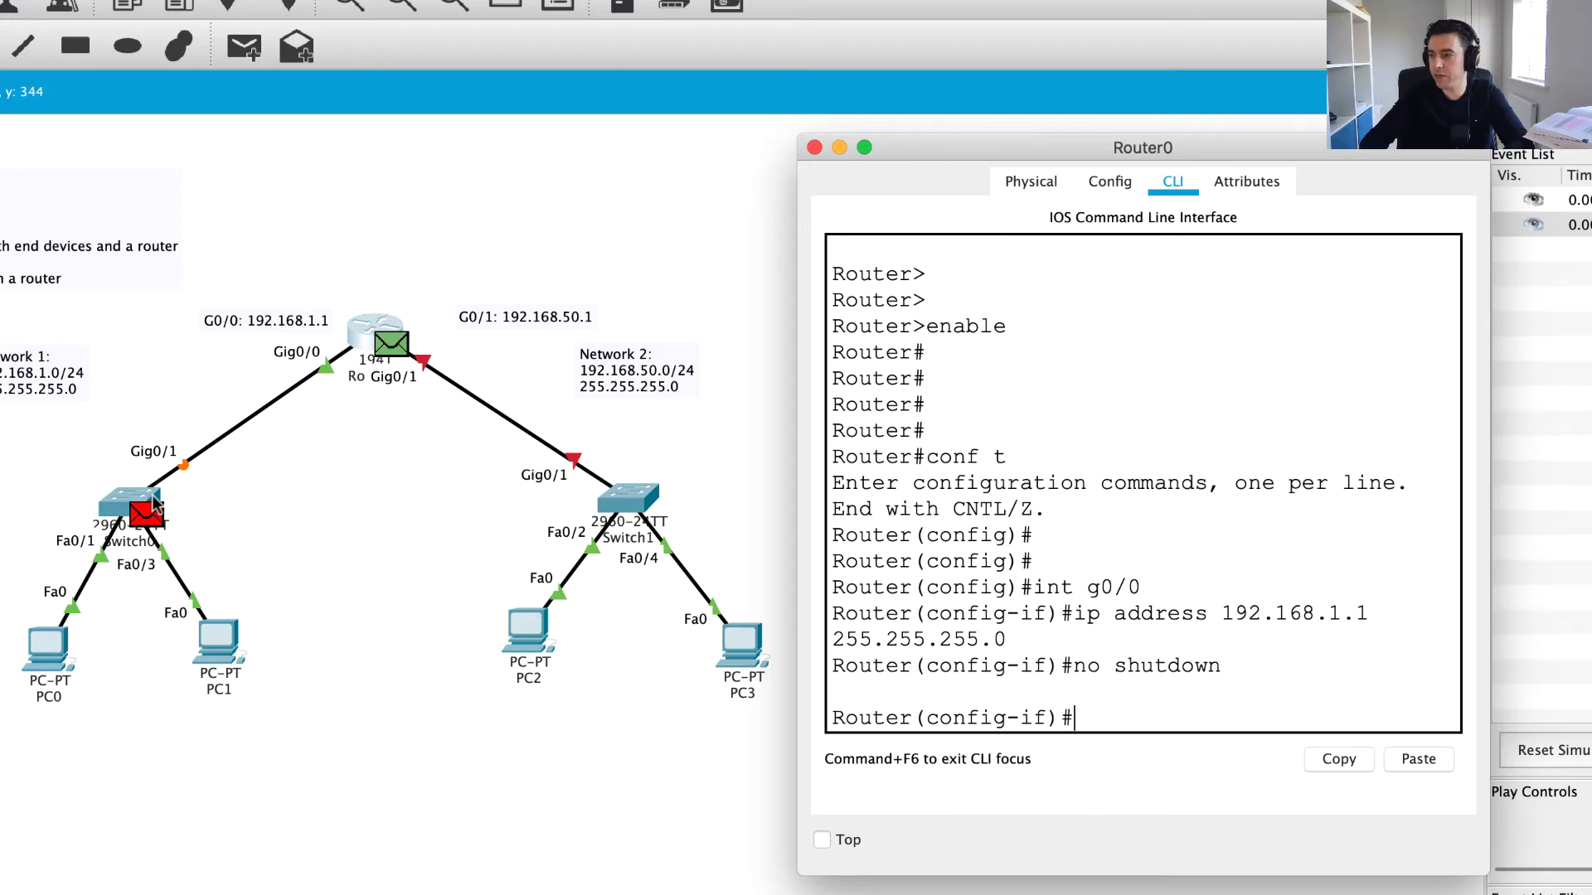
click(1559, 885)
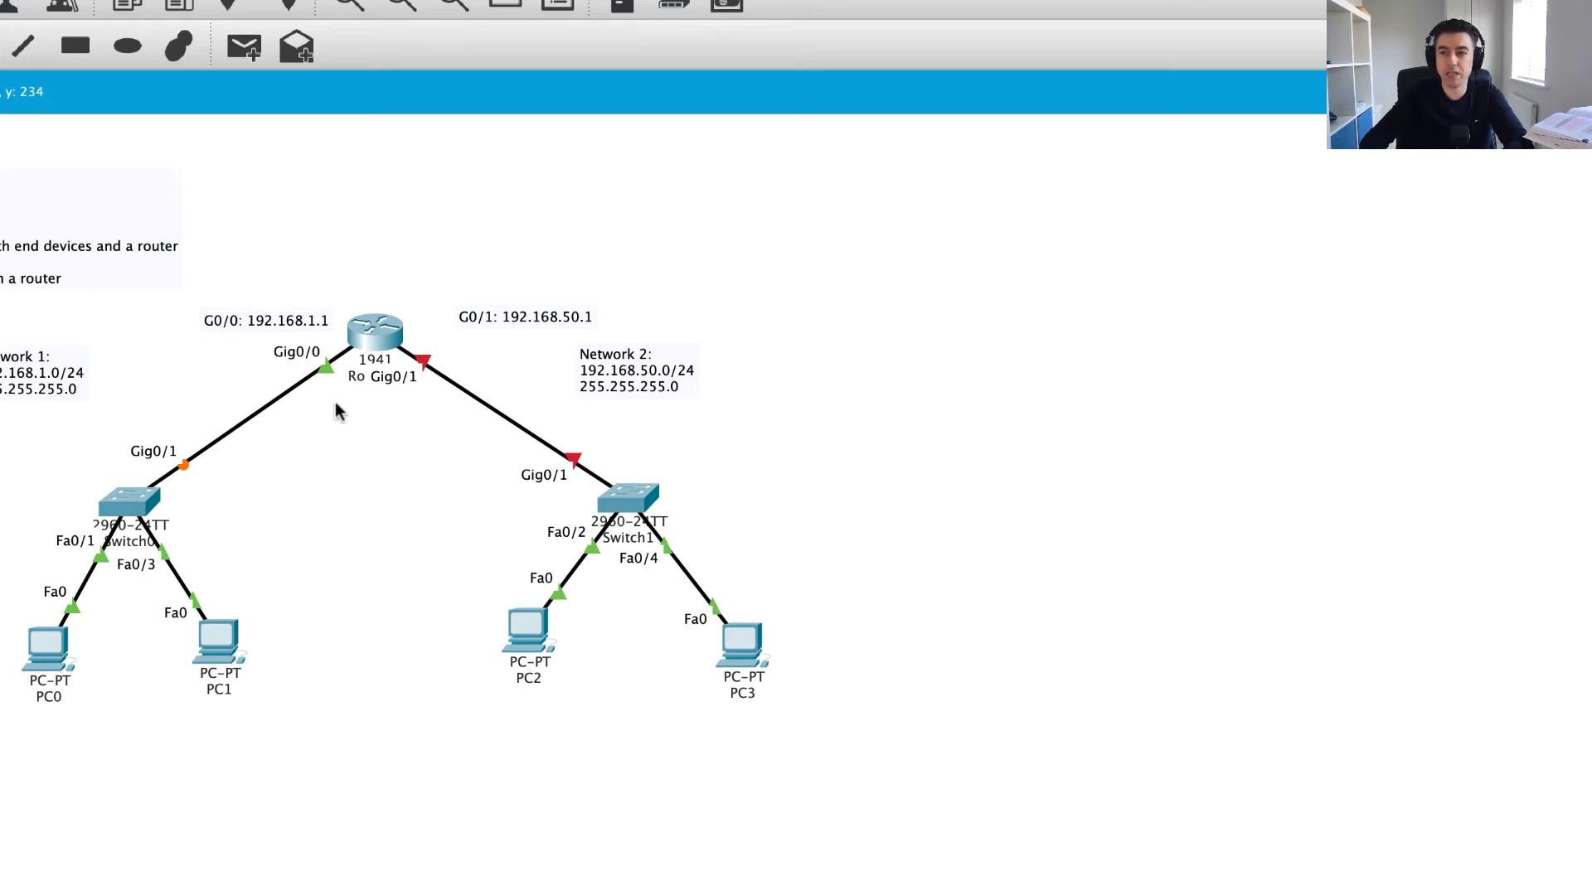
click(372, 341)
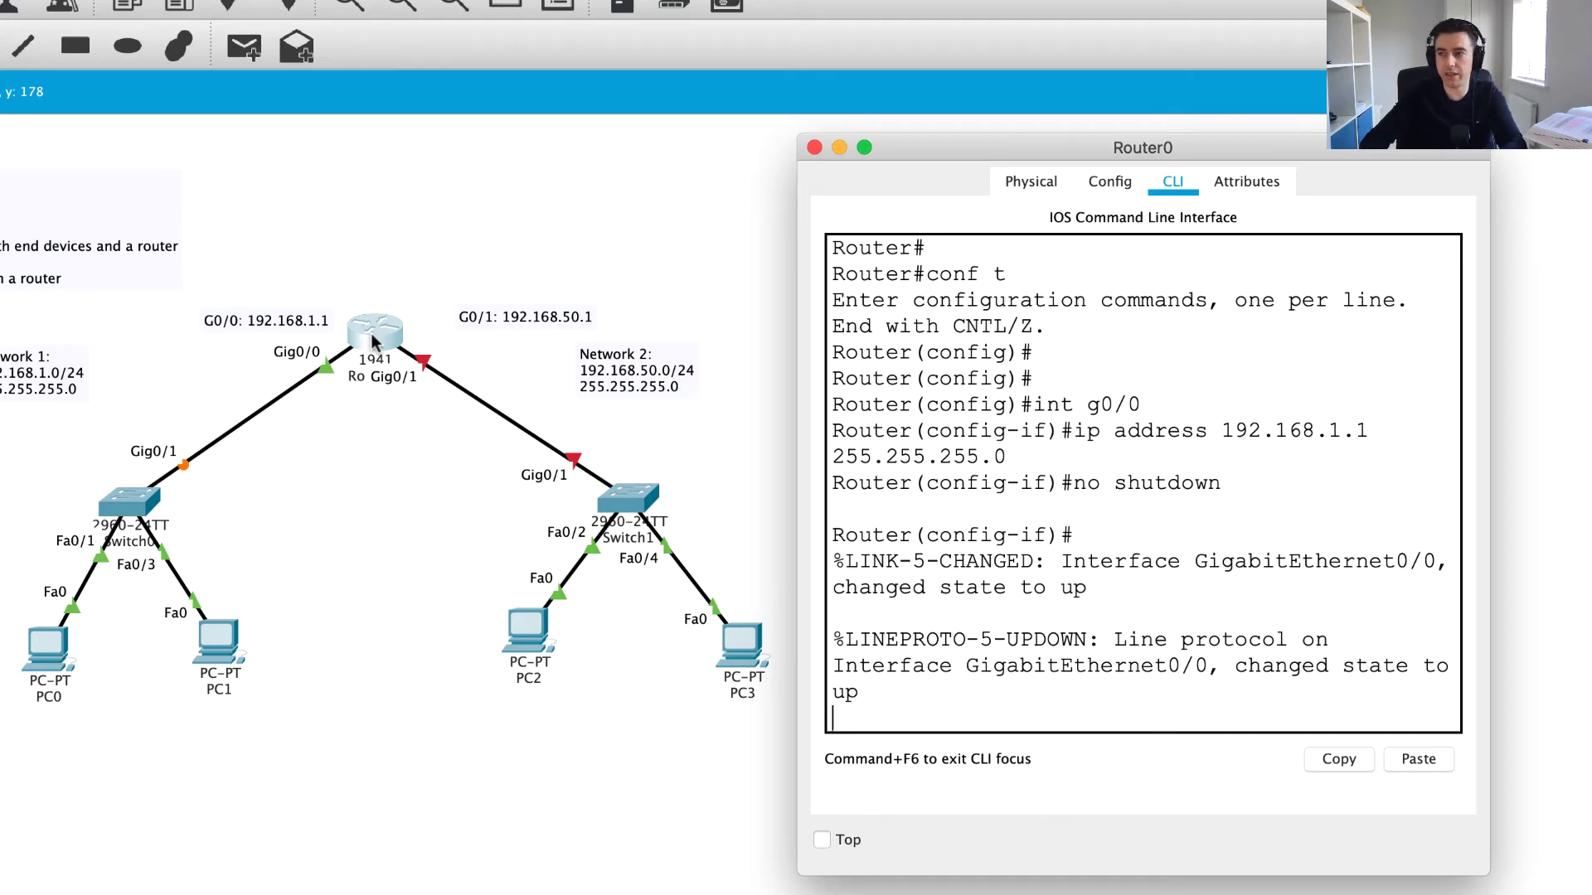
key(Return)
key(Return)
key(Return)
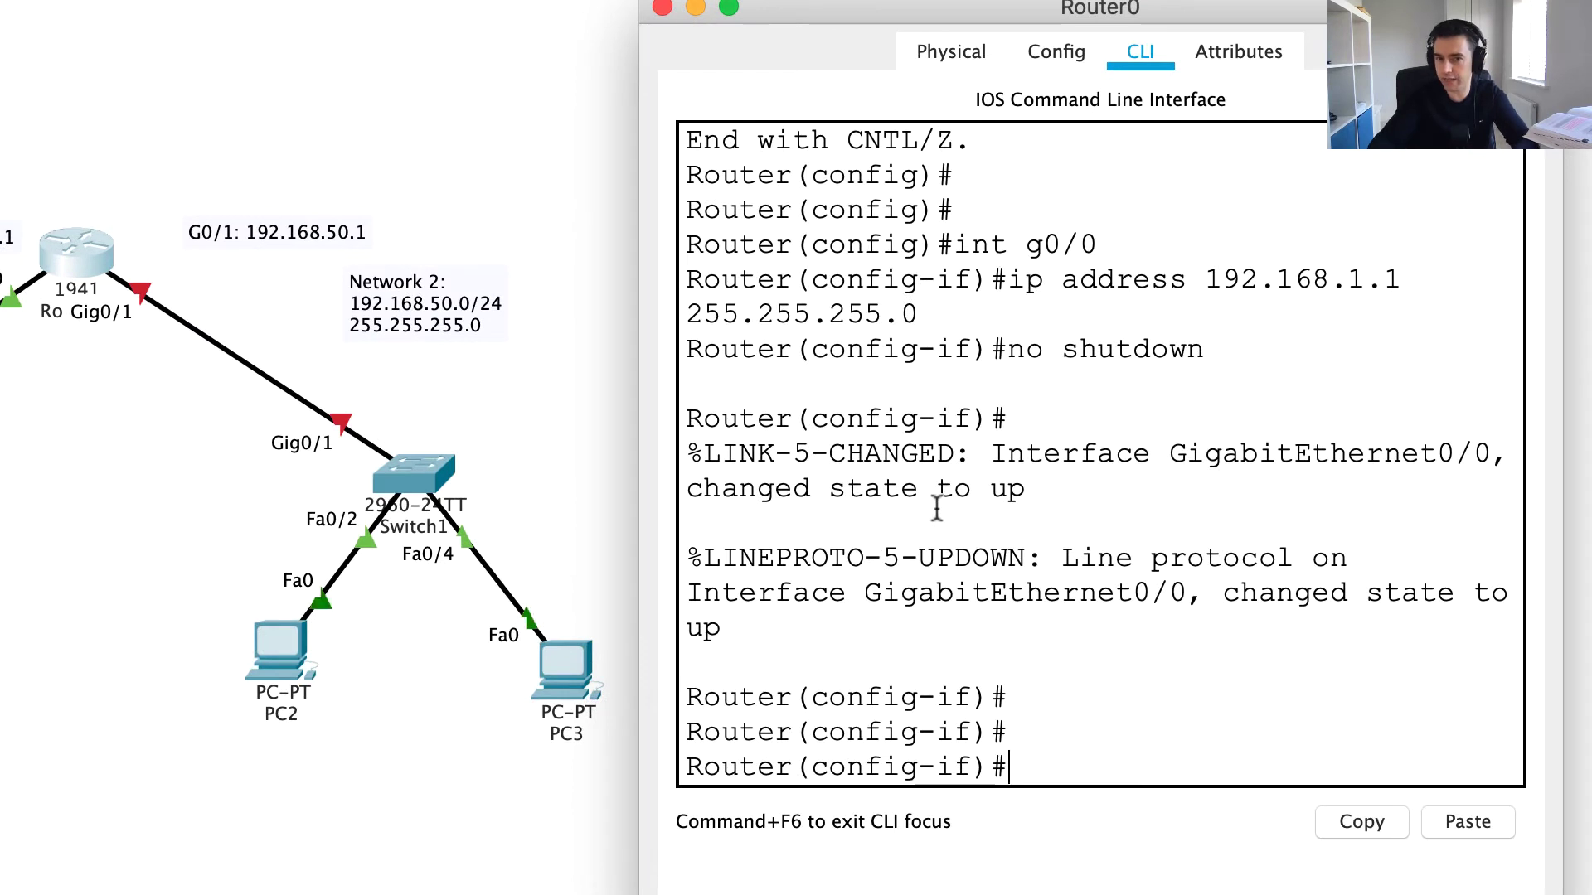
Step: Exit back to privileged mode and run show ip interface brief
text(exit)
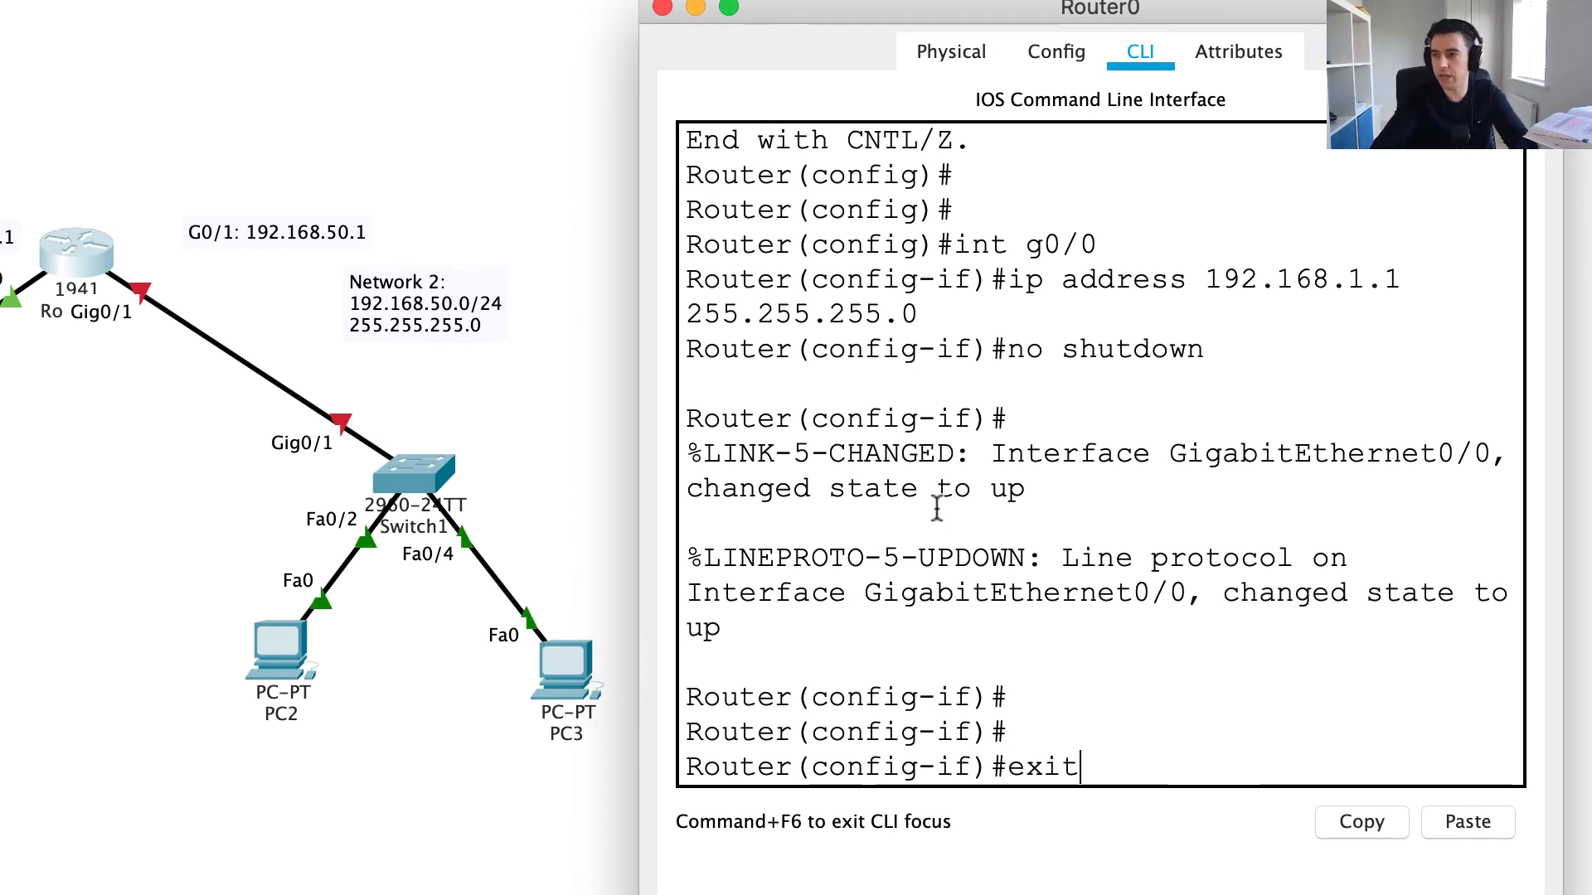
key(Return)
text(exit)
key(Return)
key(Return)
key(Return)
key(Return)
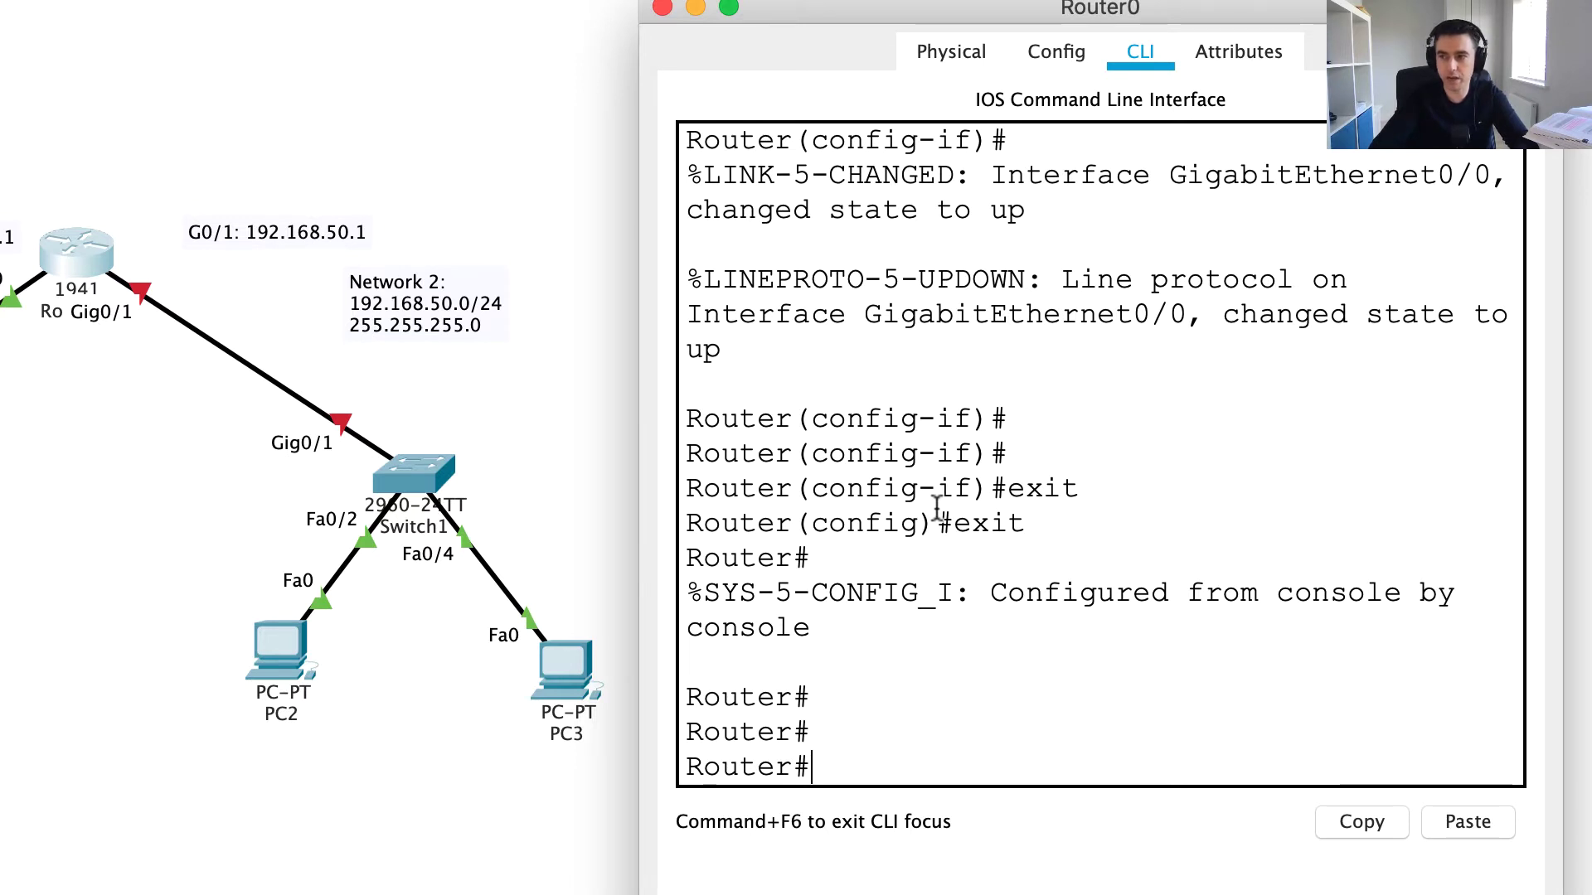
text(sh)
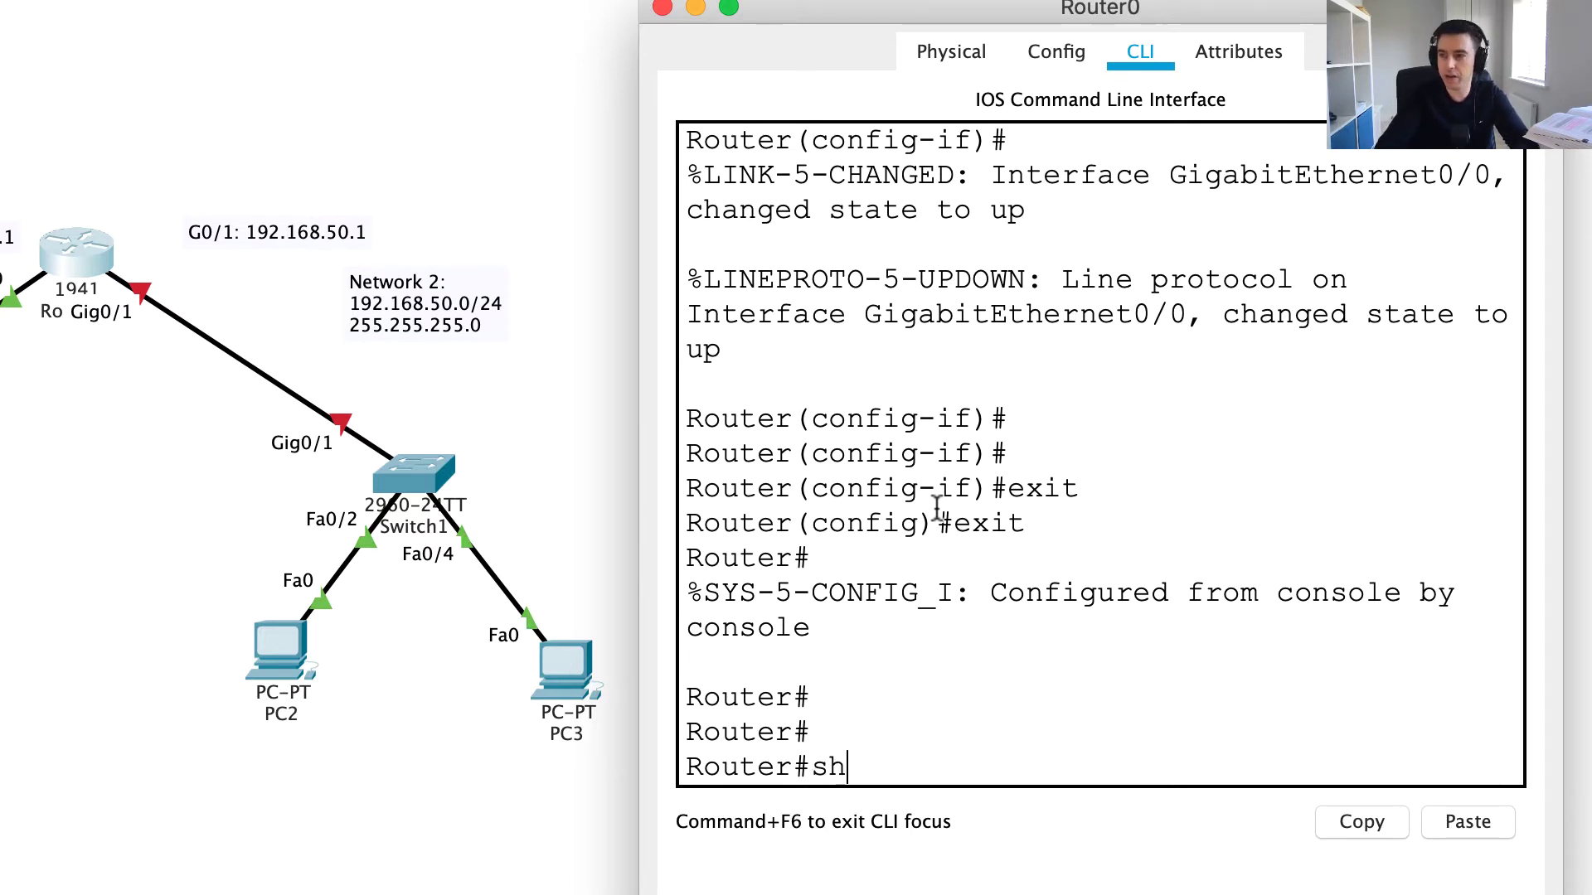
text(ow ip int)
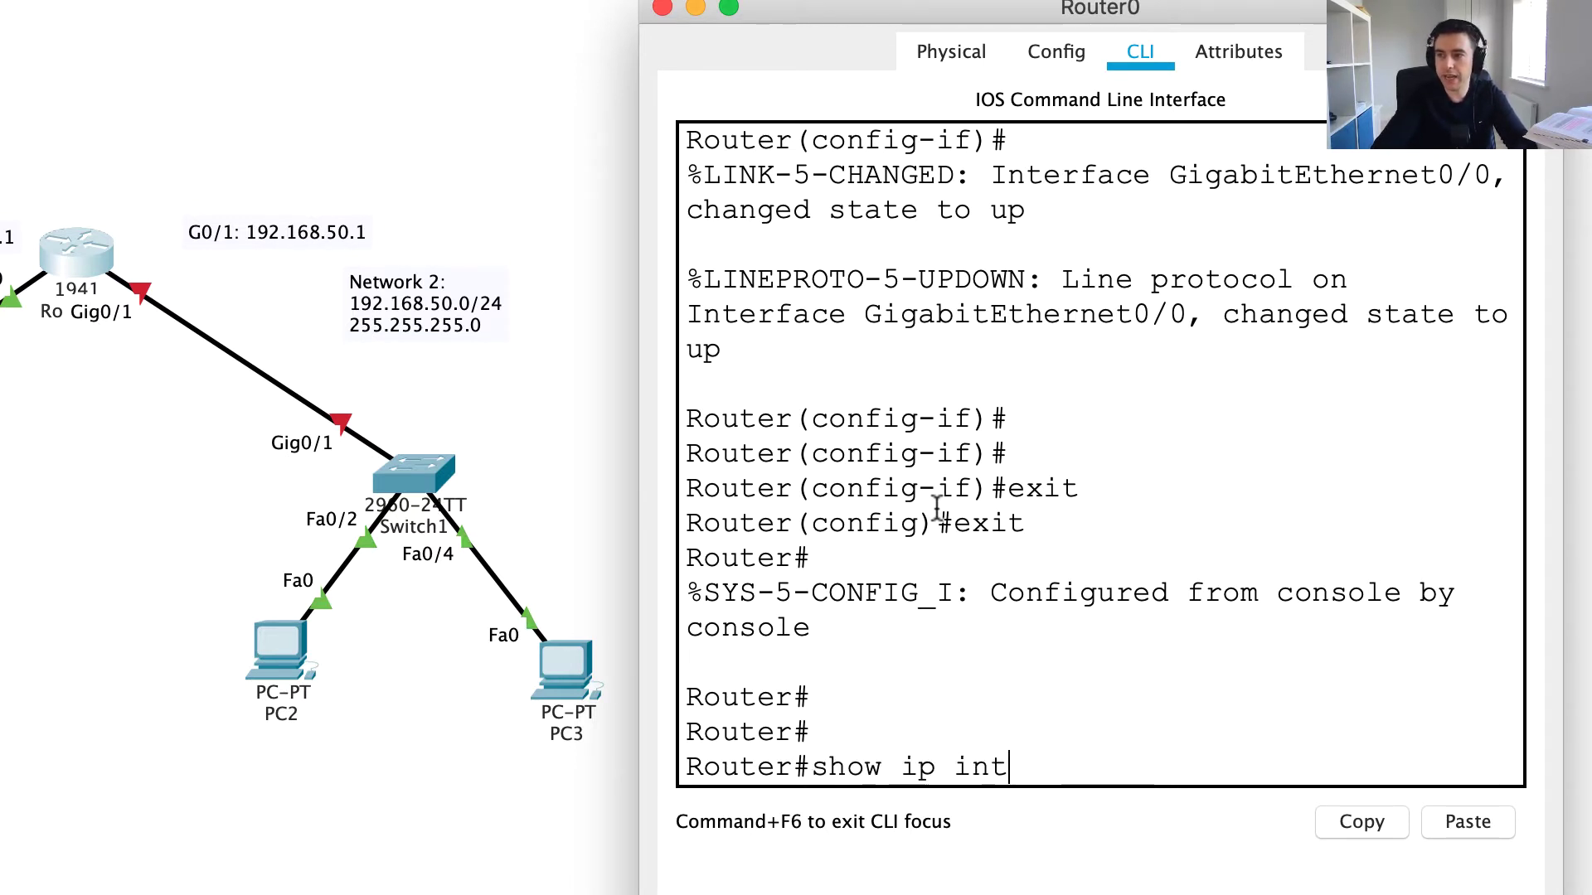
text( brief)
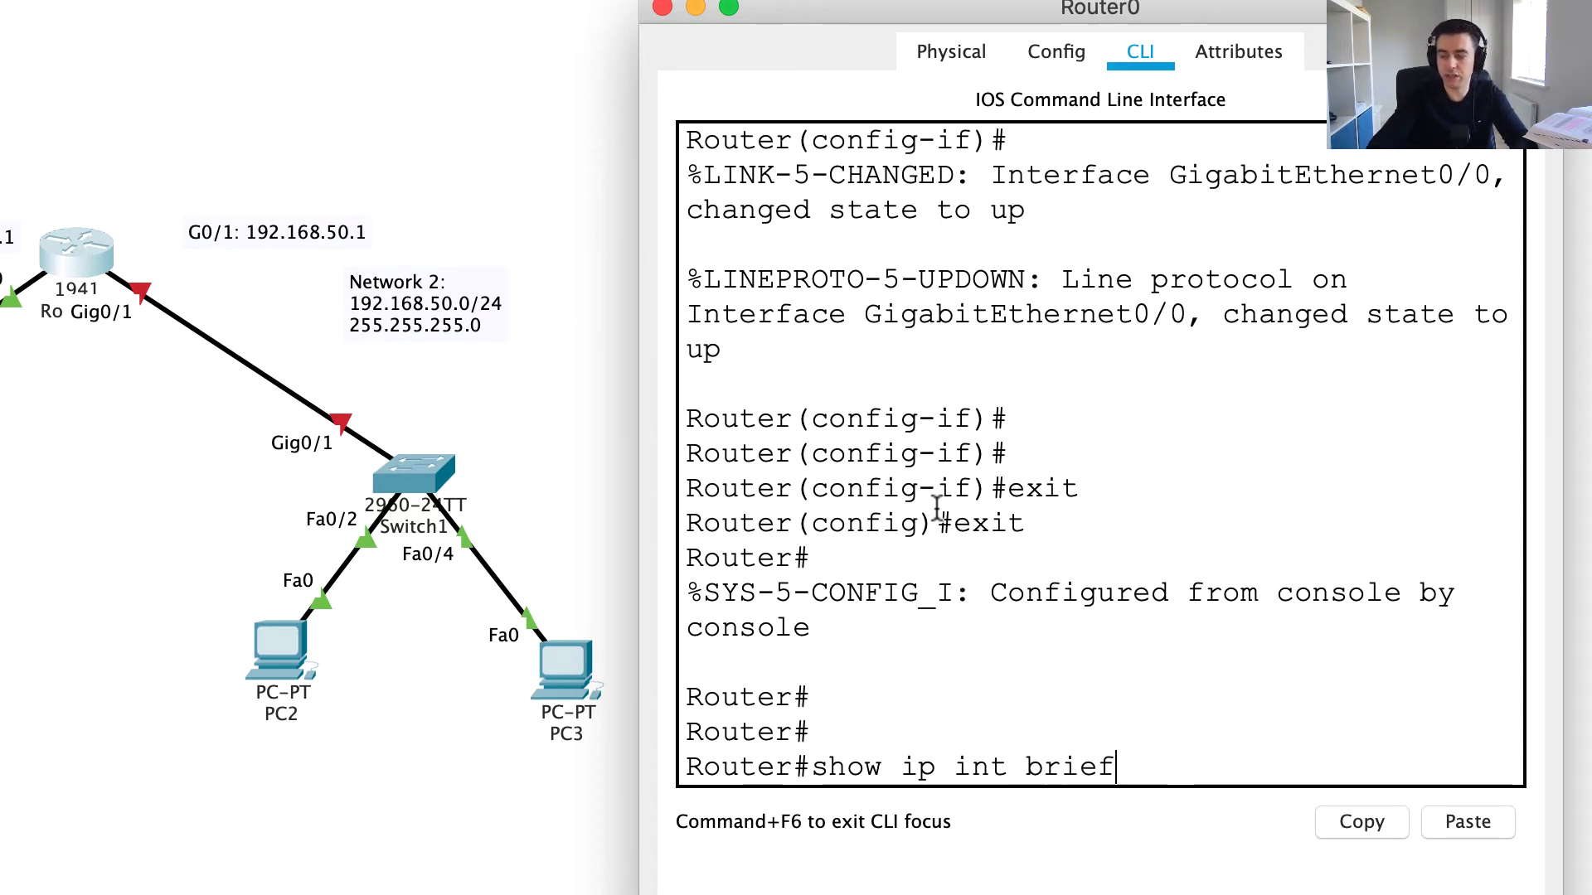
key(BackSpace)
key(BackSpace)
key(BackSpace)
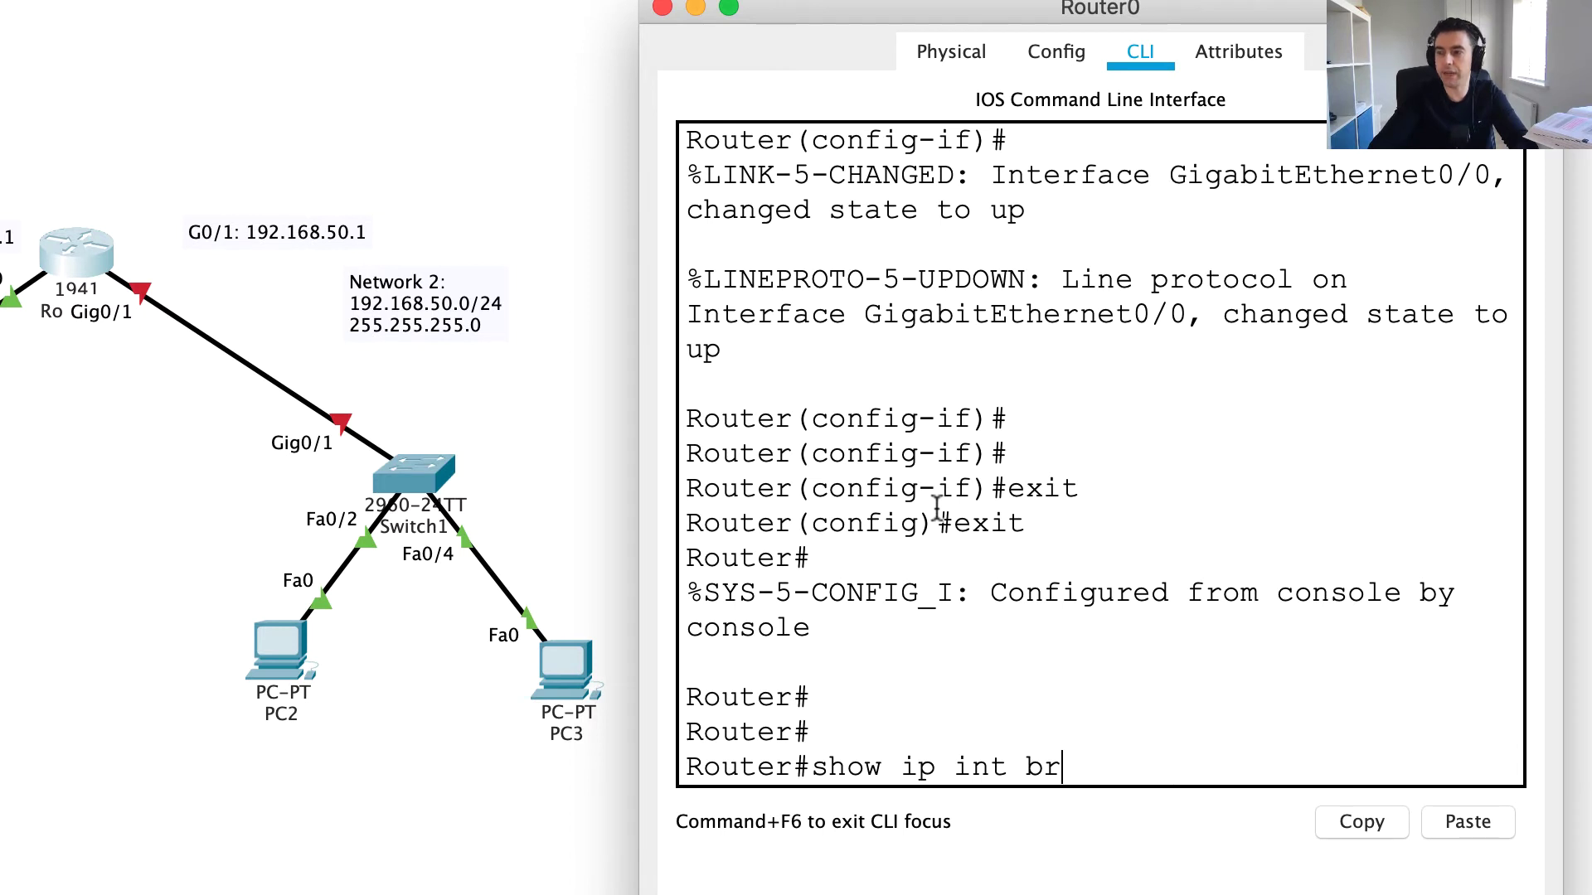
key(BackSpace)
key(BackSpace)
key(BackSpace)
text(e)
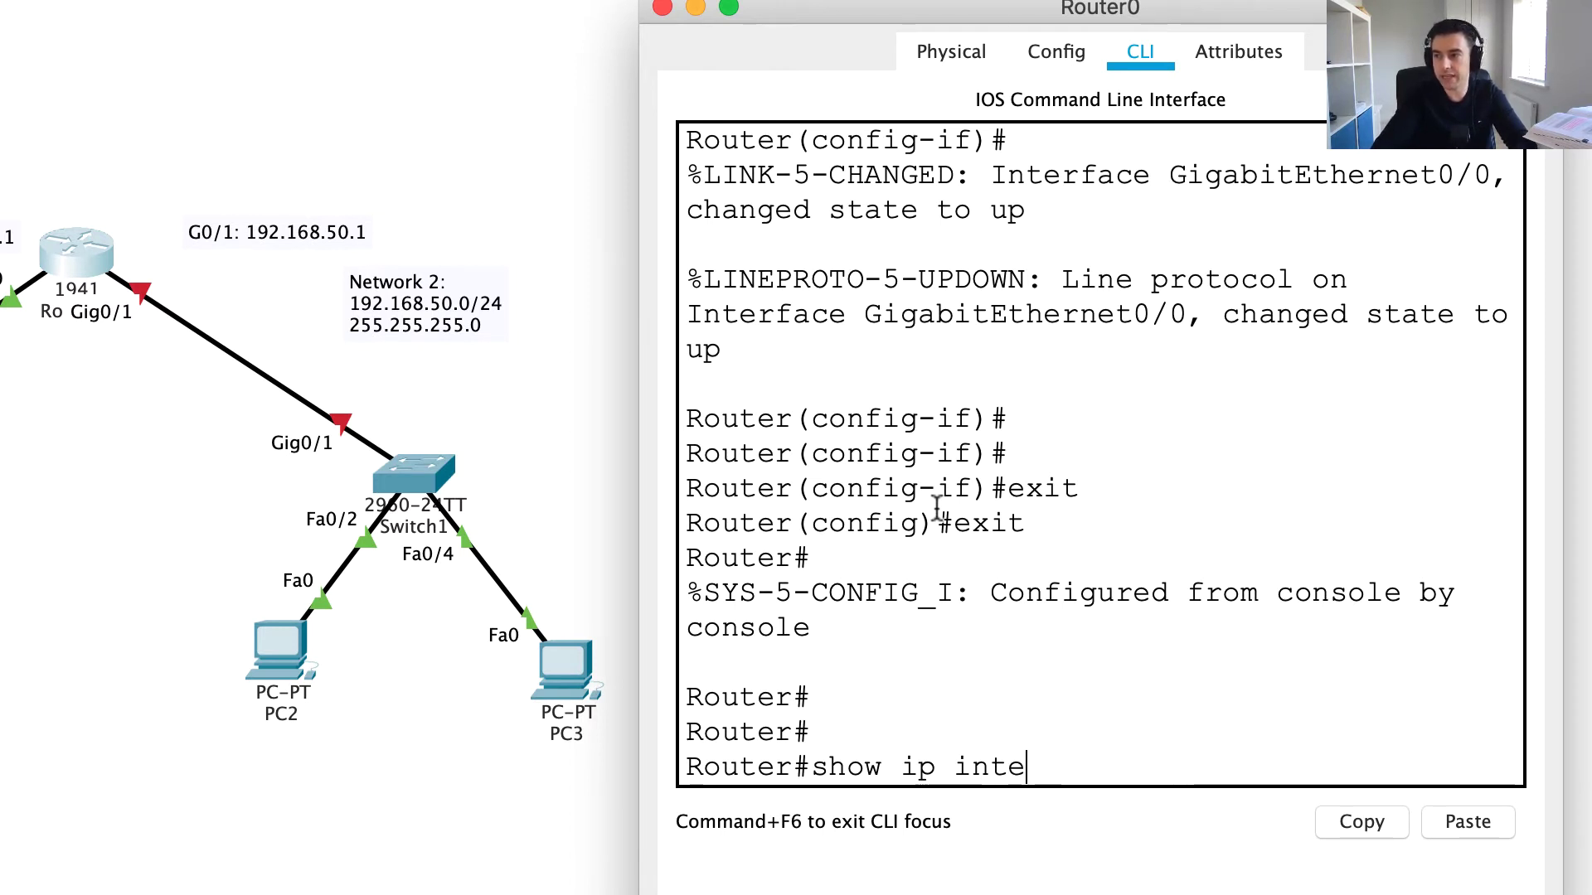
text(rface brief)
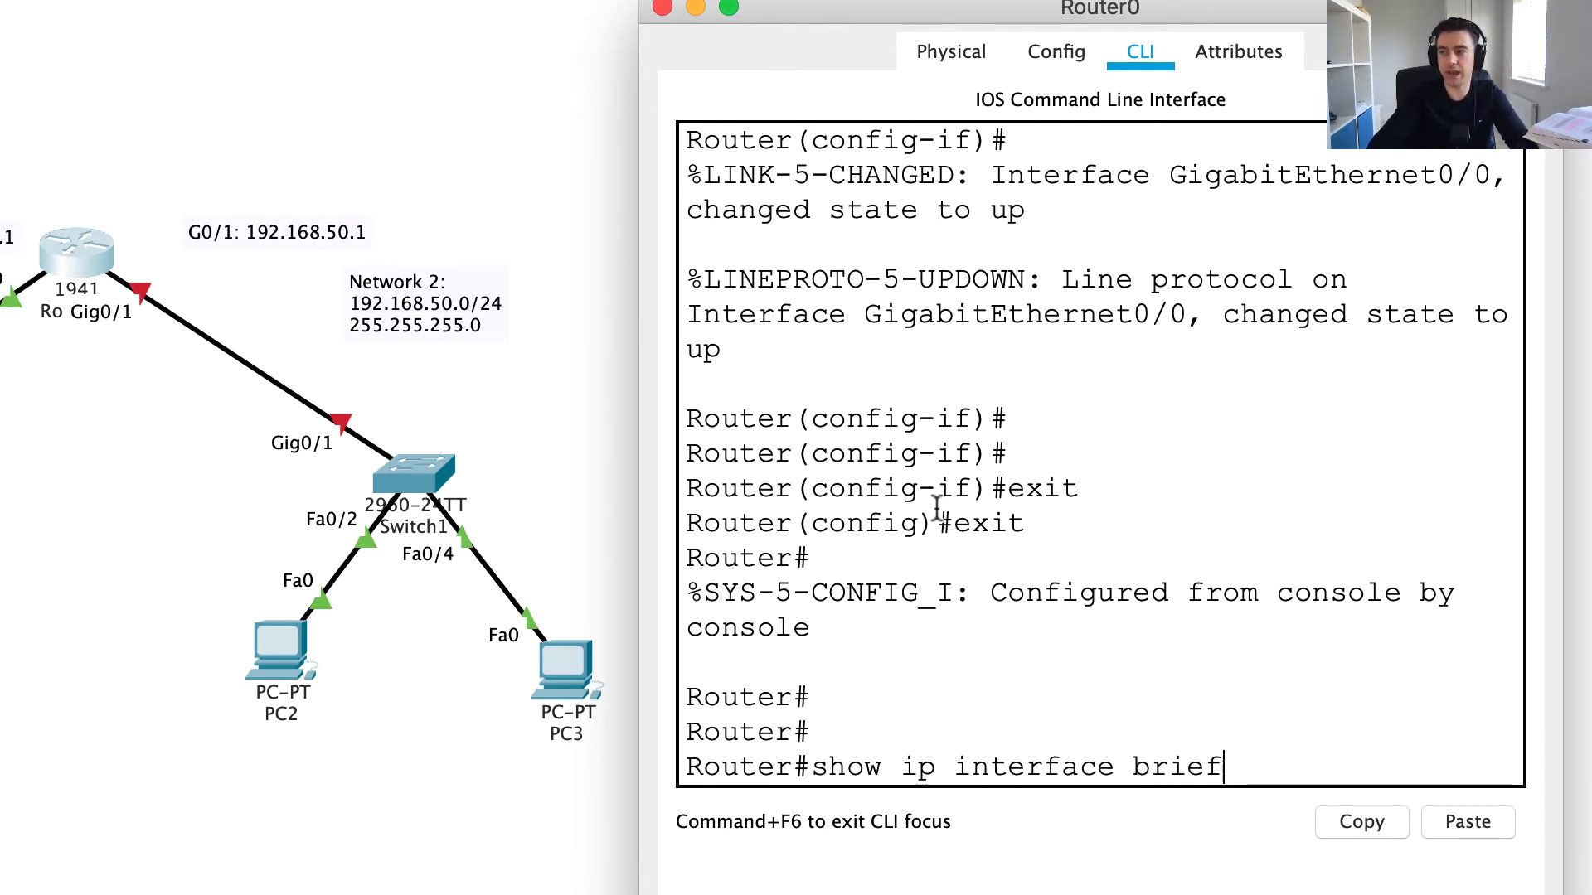
key(Return)
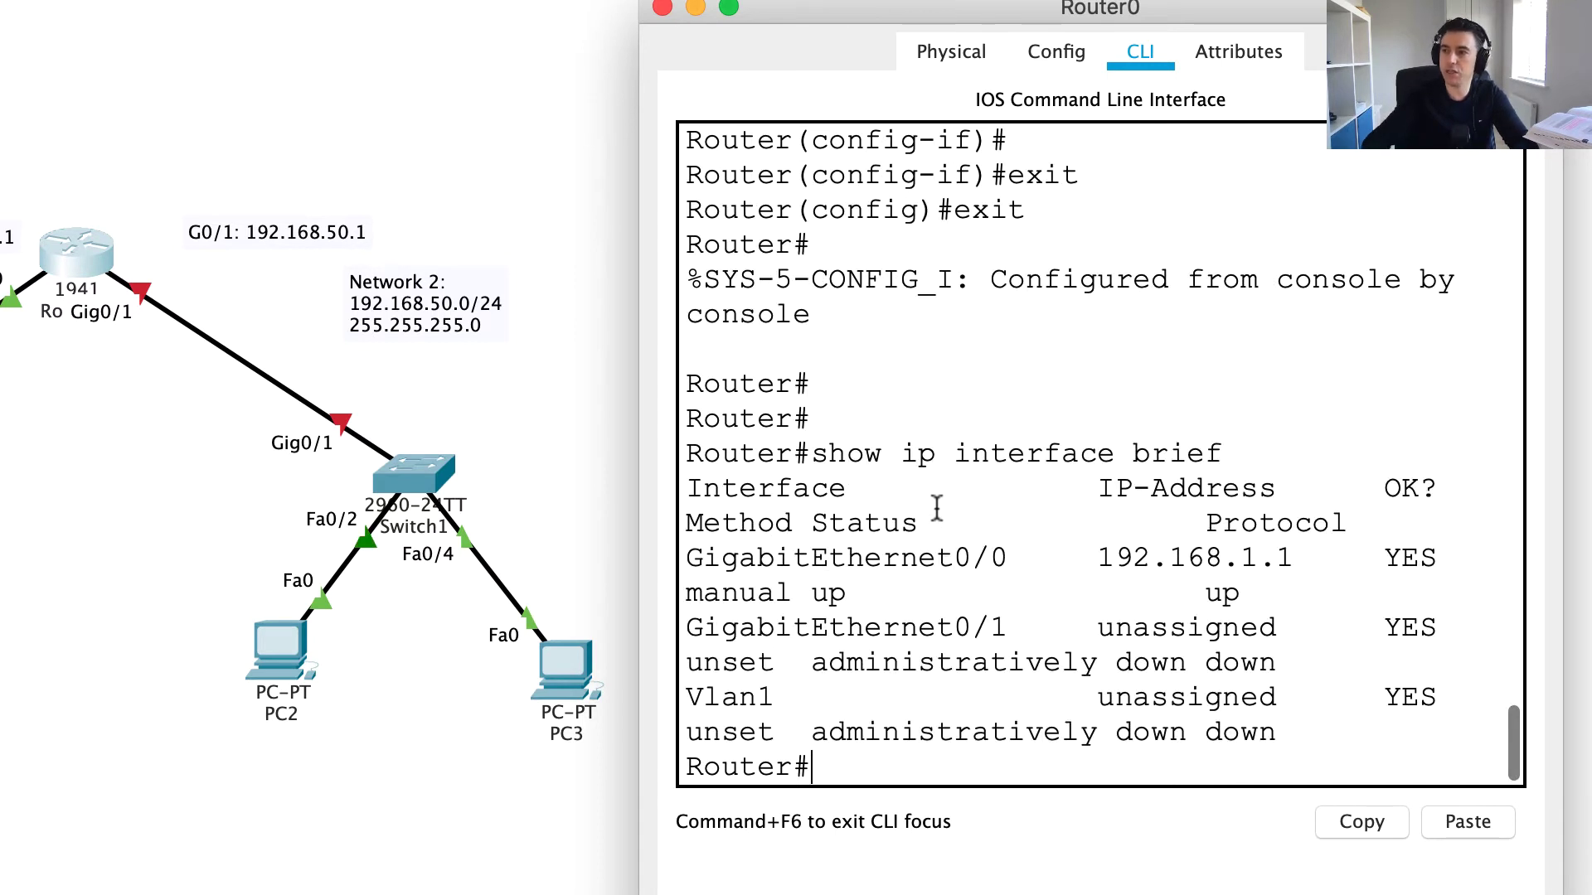
Step: Widen the window and highlight GigabitEthernet0/0's up/up status in the output
drag(1564, 700, 1591, 700)
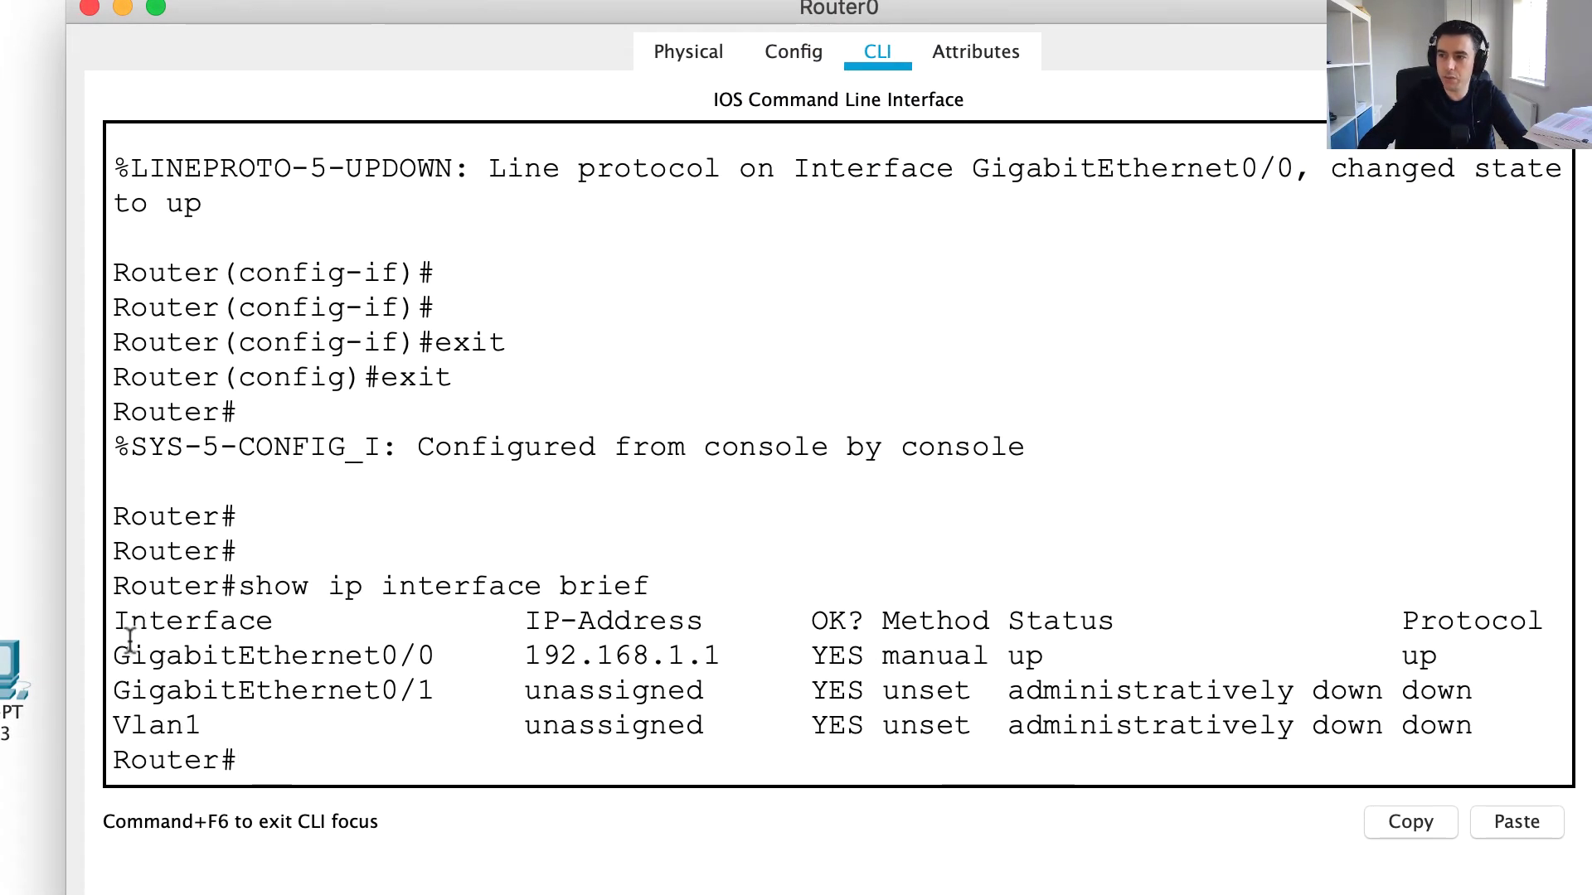
drag(114, 655, 707, 655)
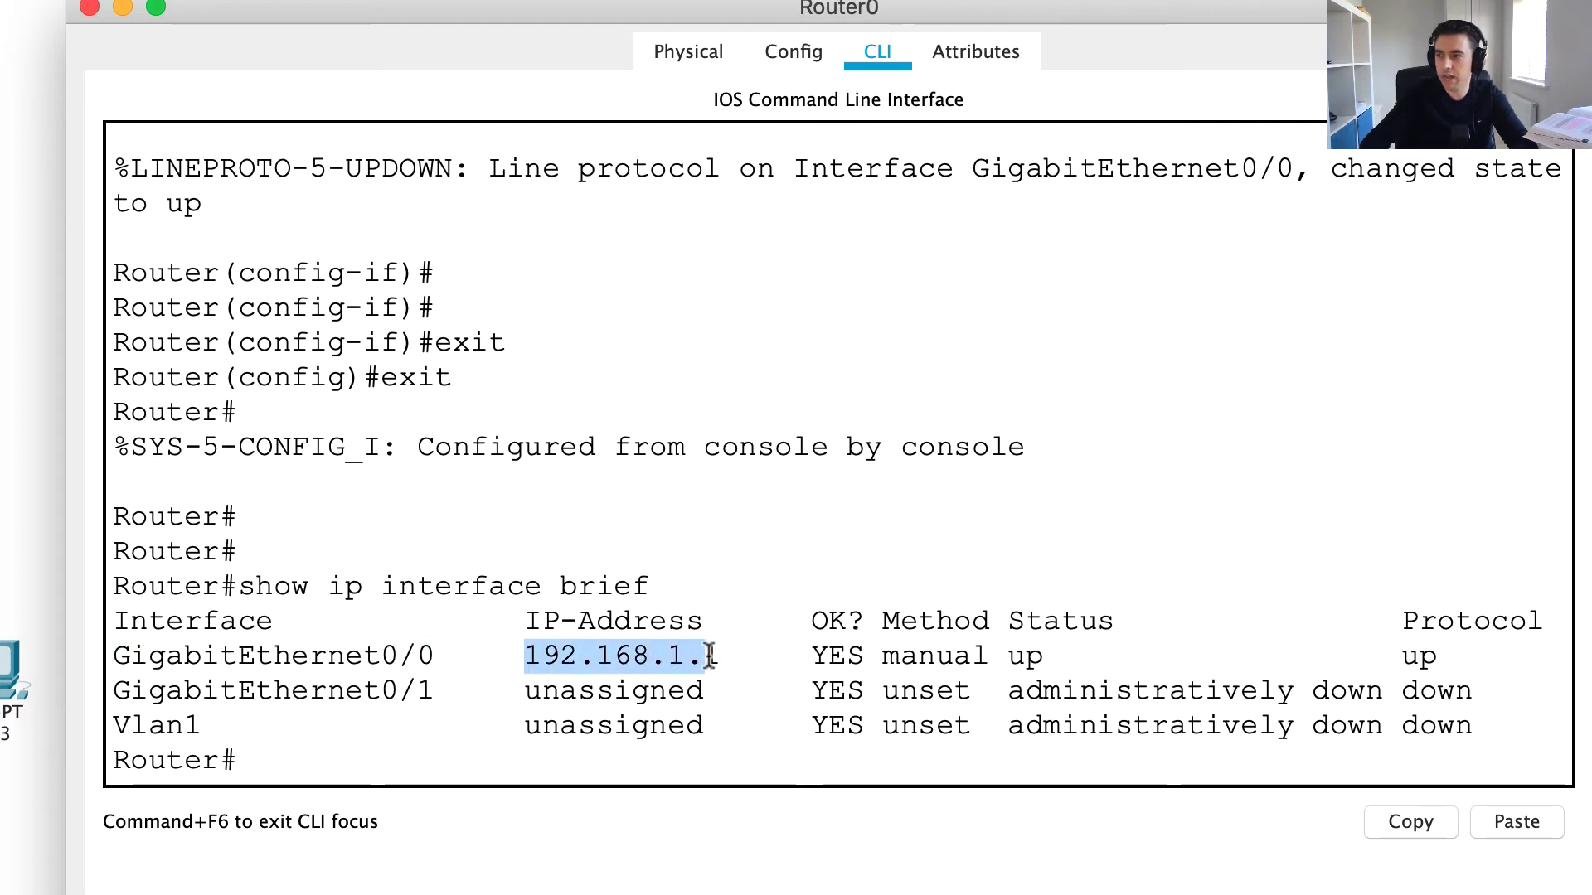
drag(1008, 655, 1049, 655)
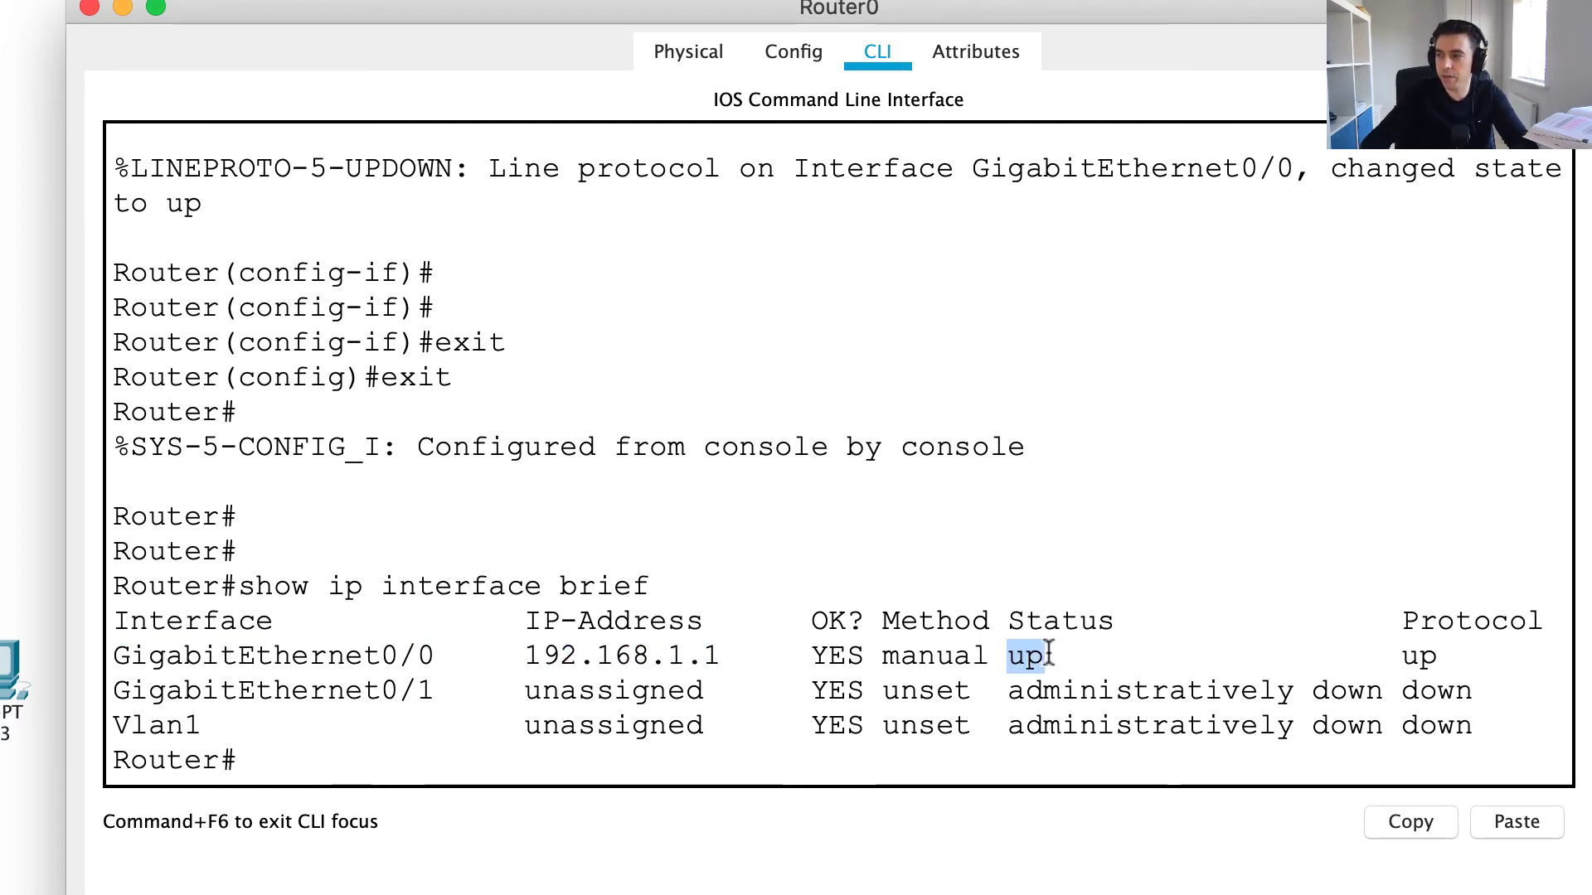
drag(1402, 655, 1435, 655)
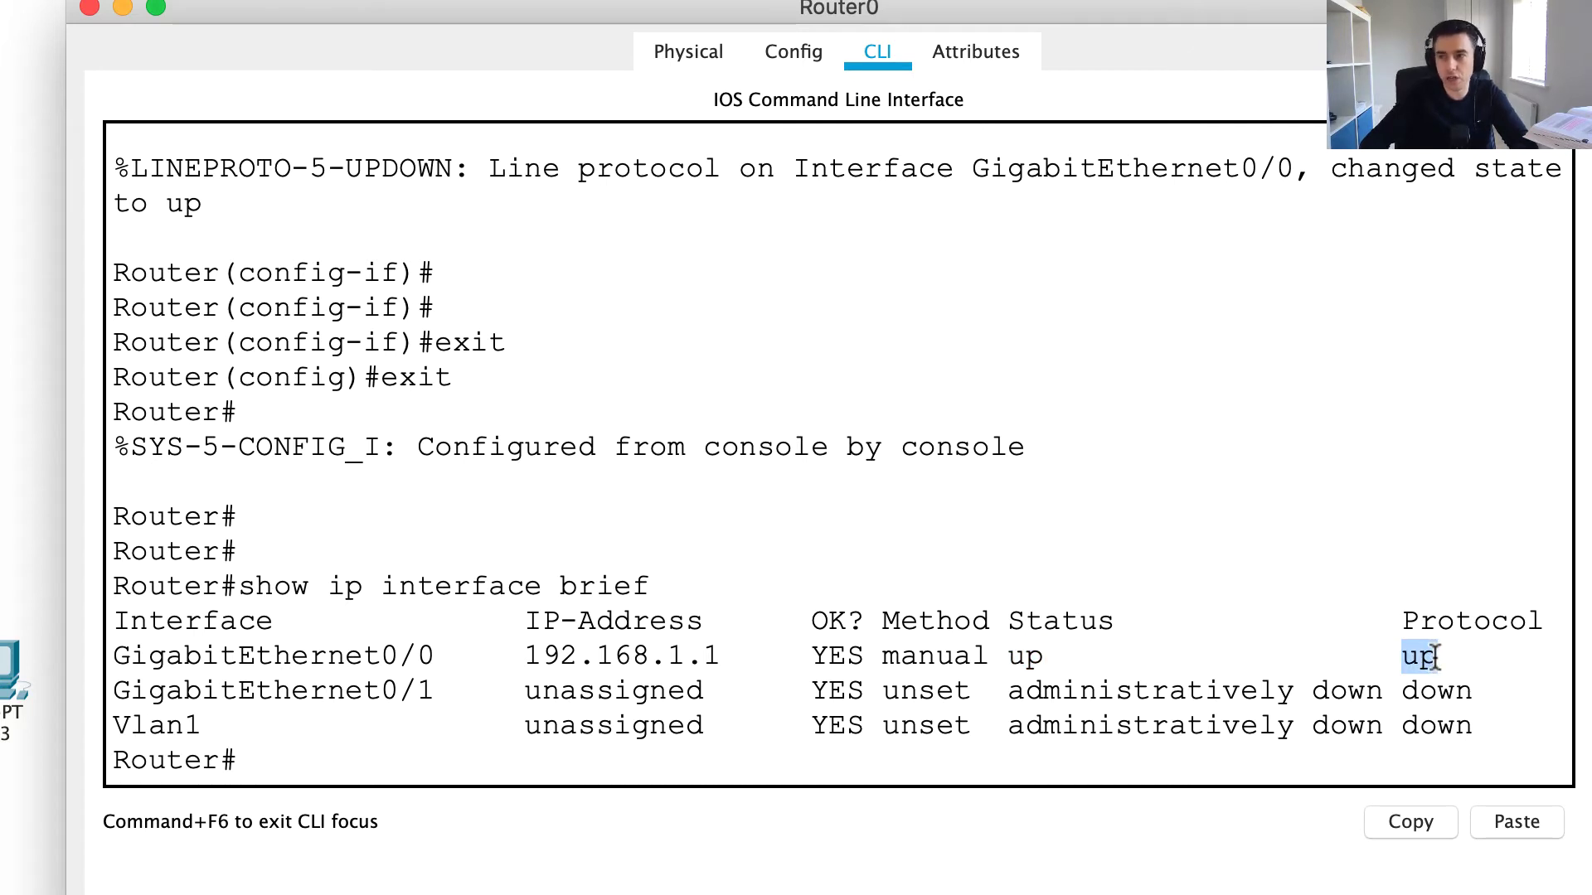
click(981, 652)
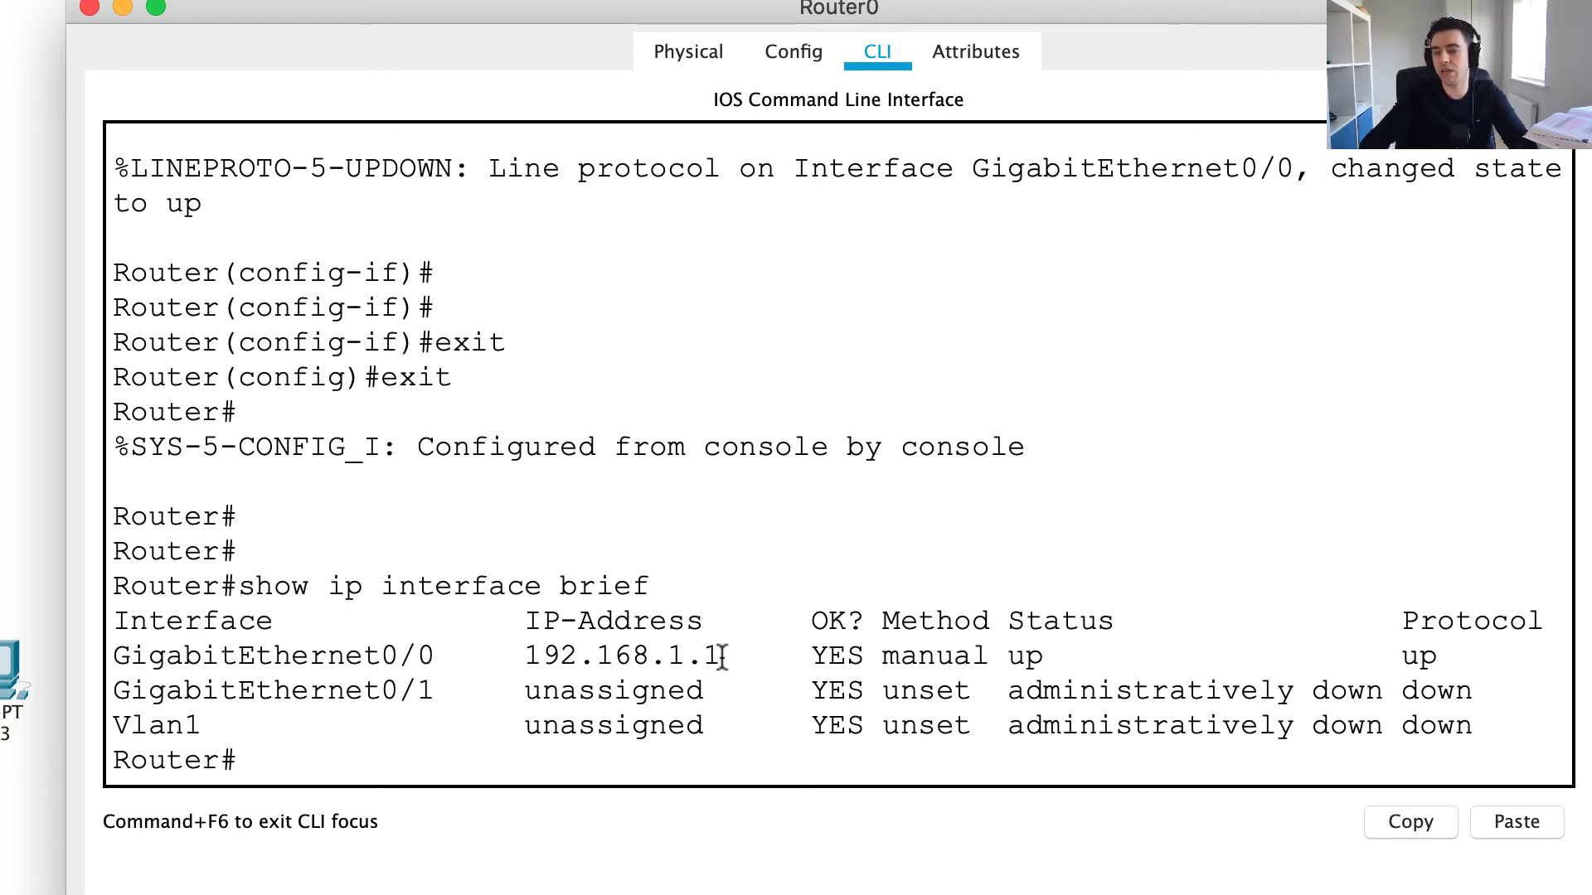
key(Return)
key(Return)
key(Return)
key(Return)
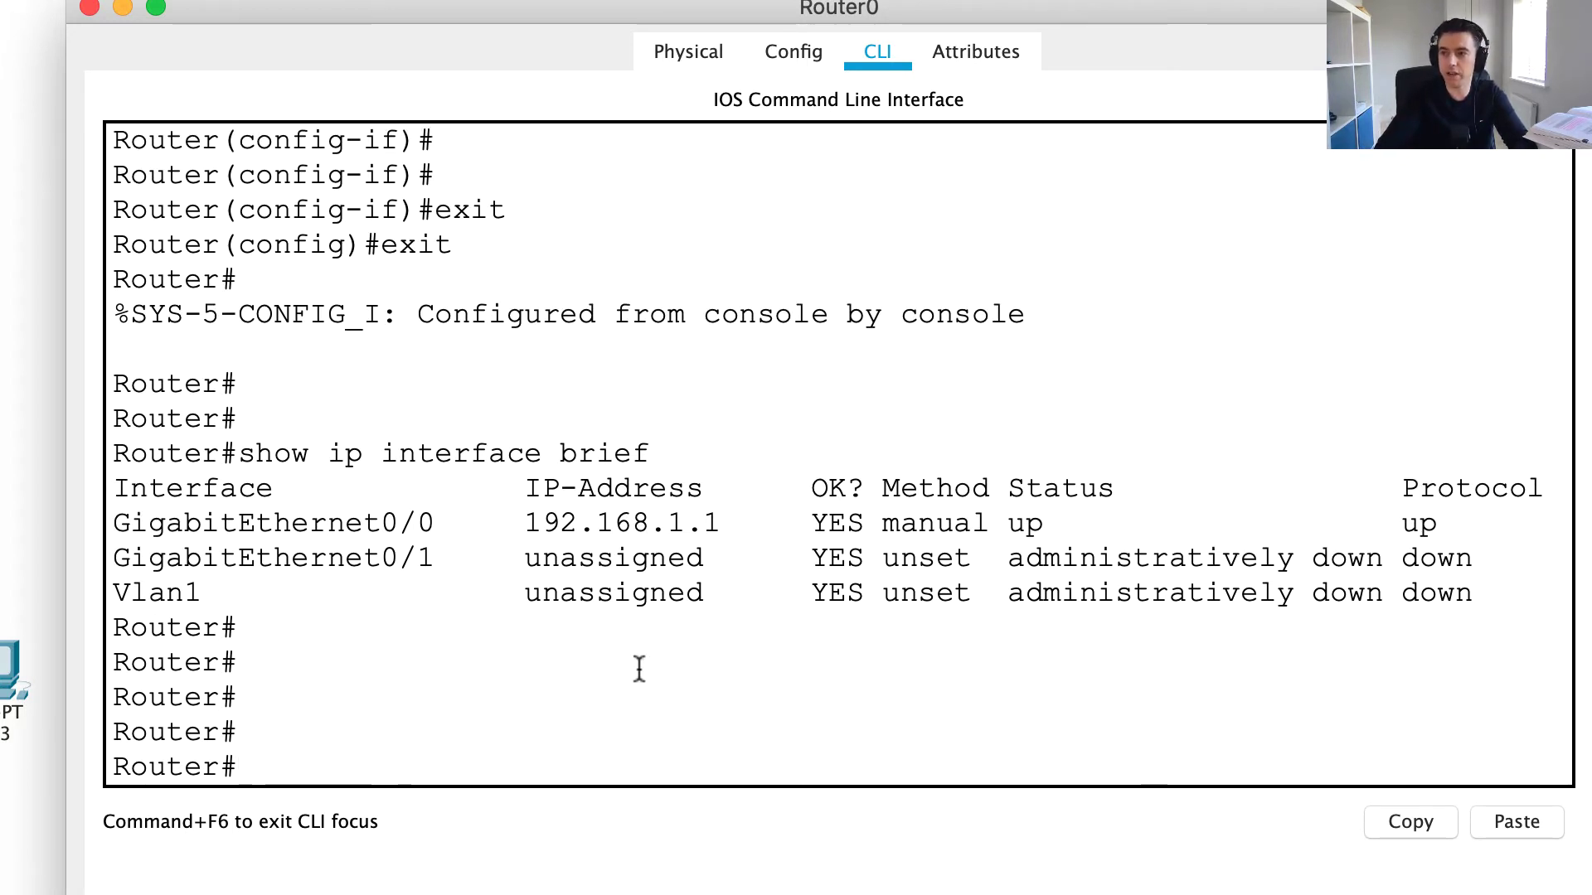
Step: Run show running-config and page through to the interface sections
text(show run)
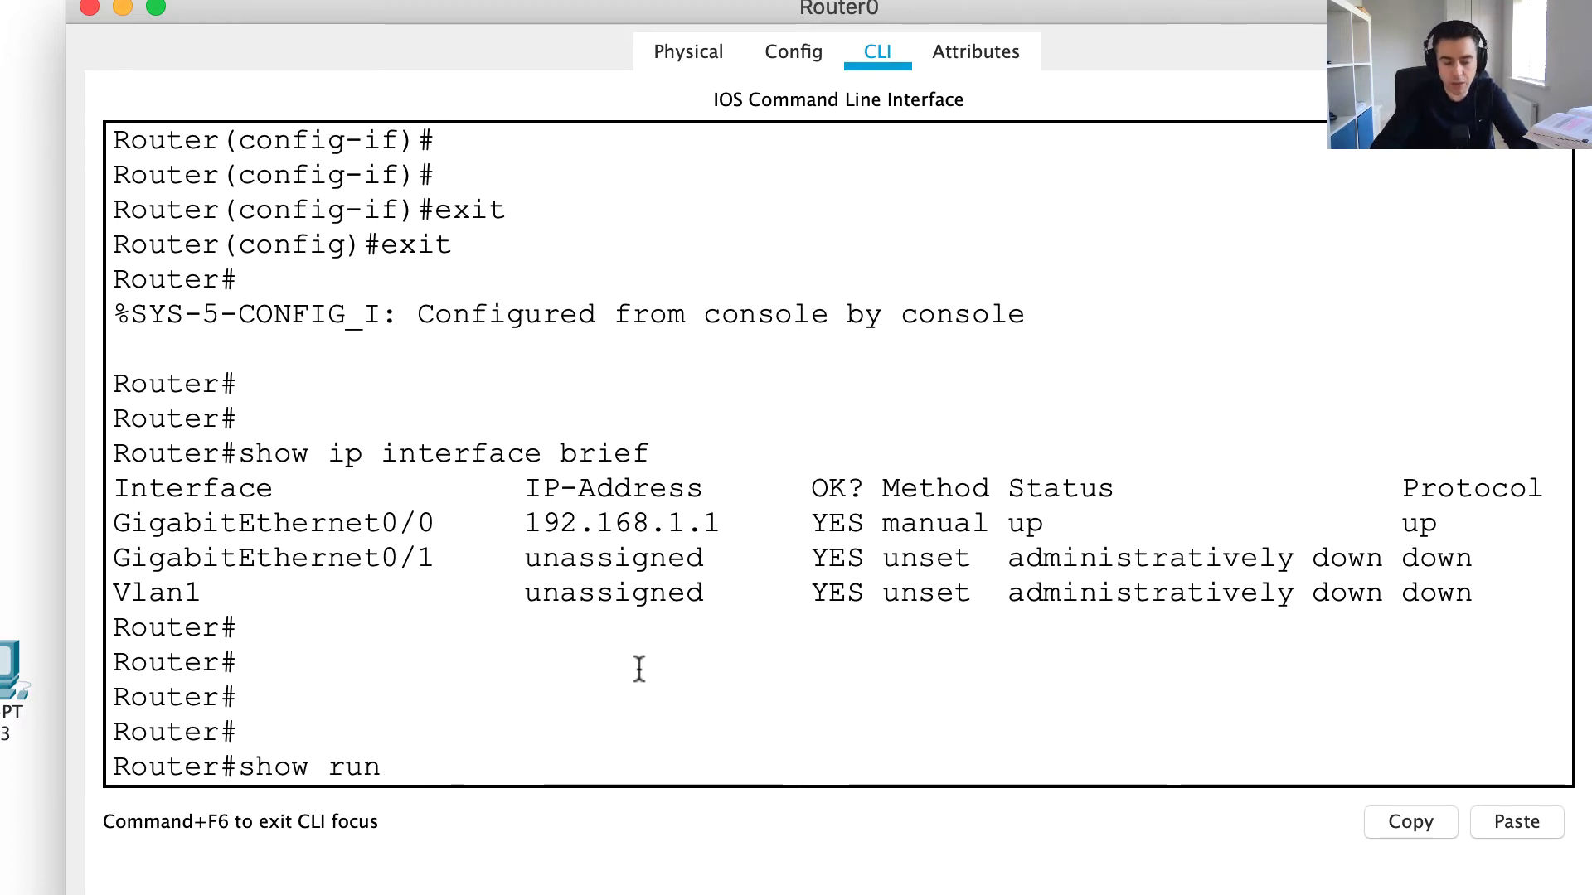
key(Tab)
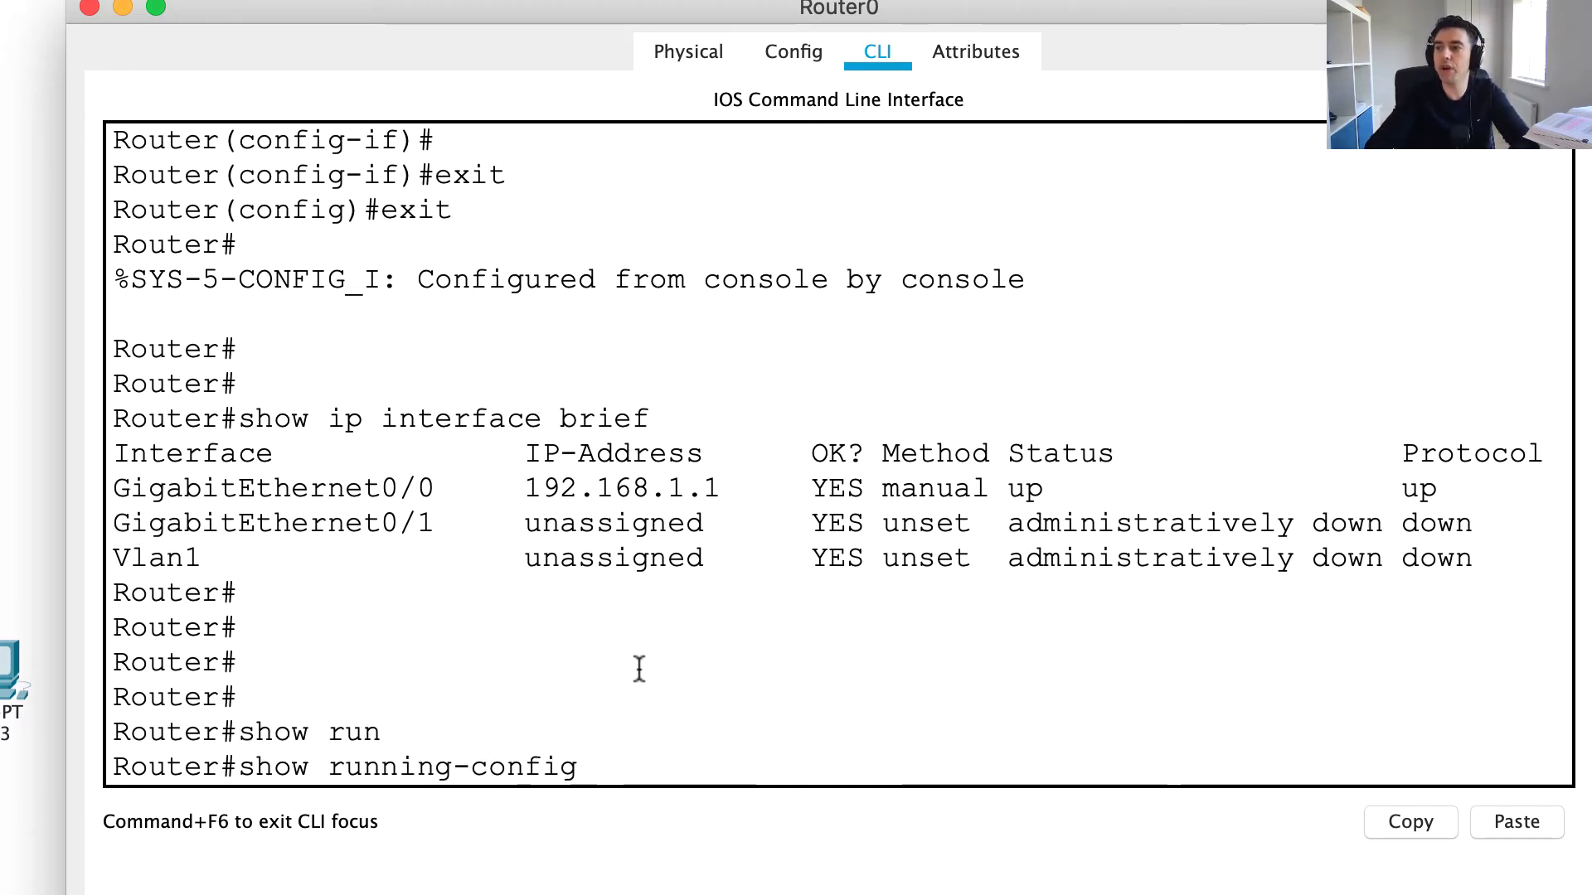
key(Return)
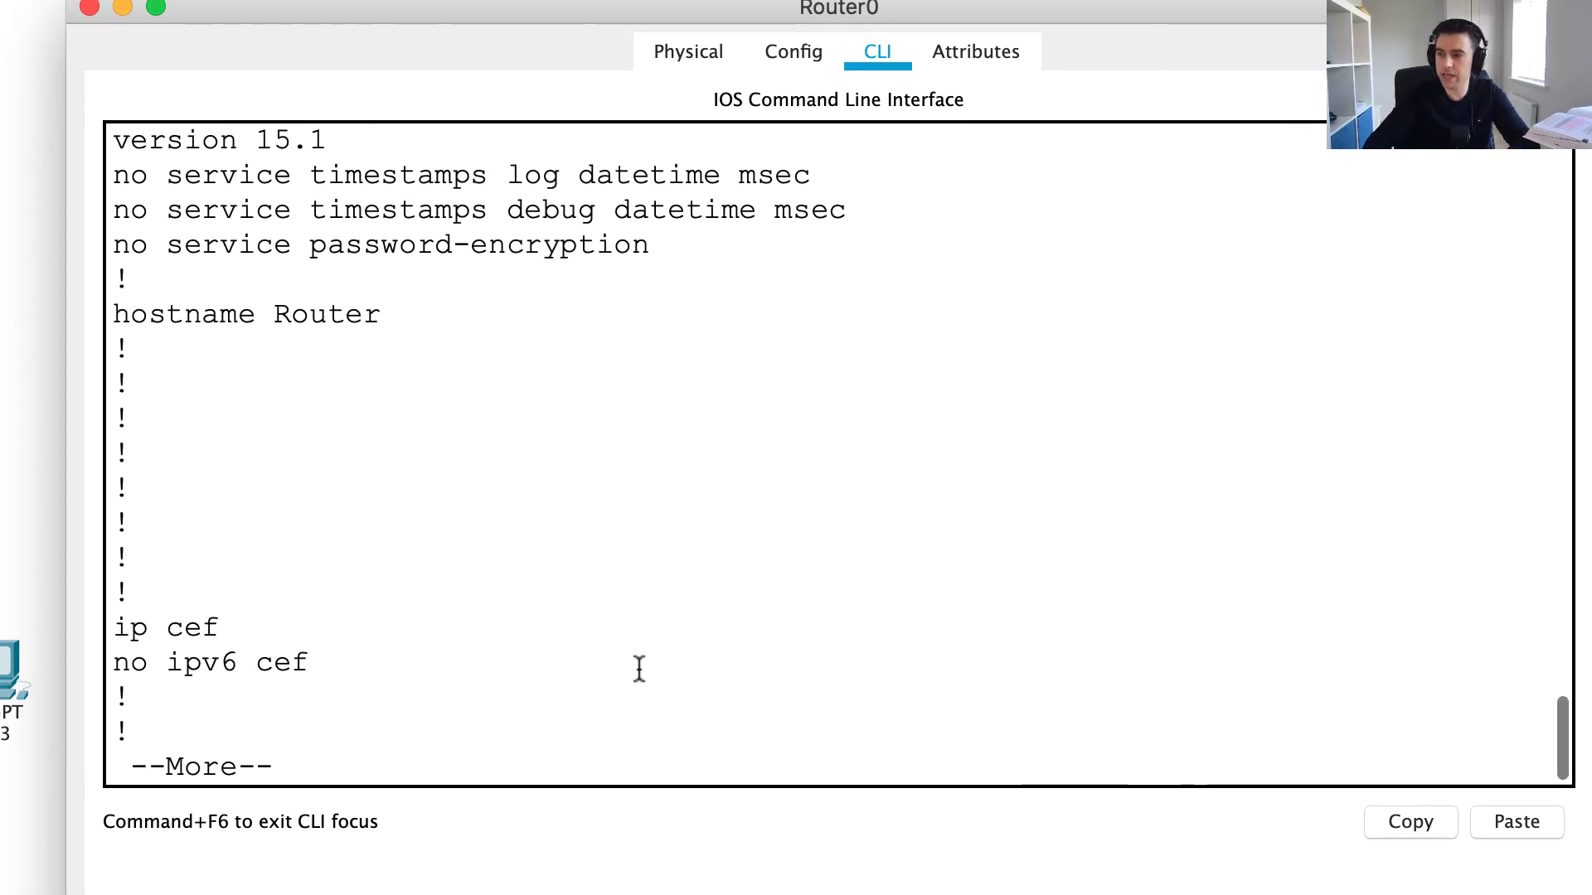
key(Return)
key(Return)
key(Return)
key(Return)
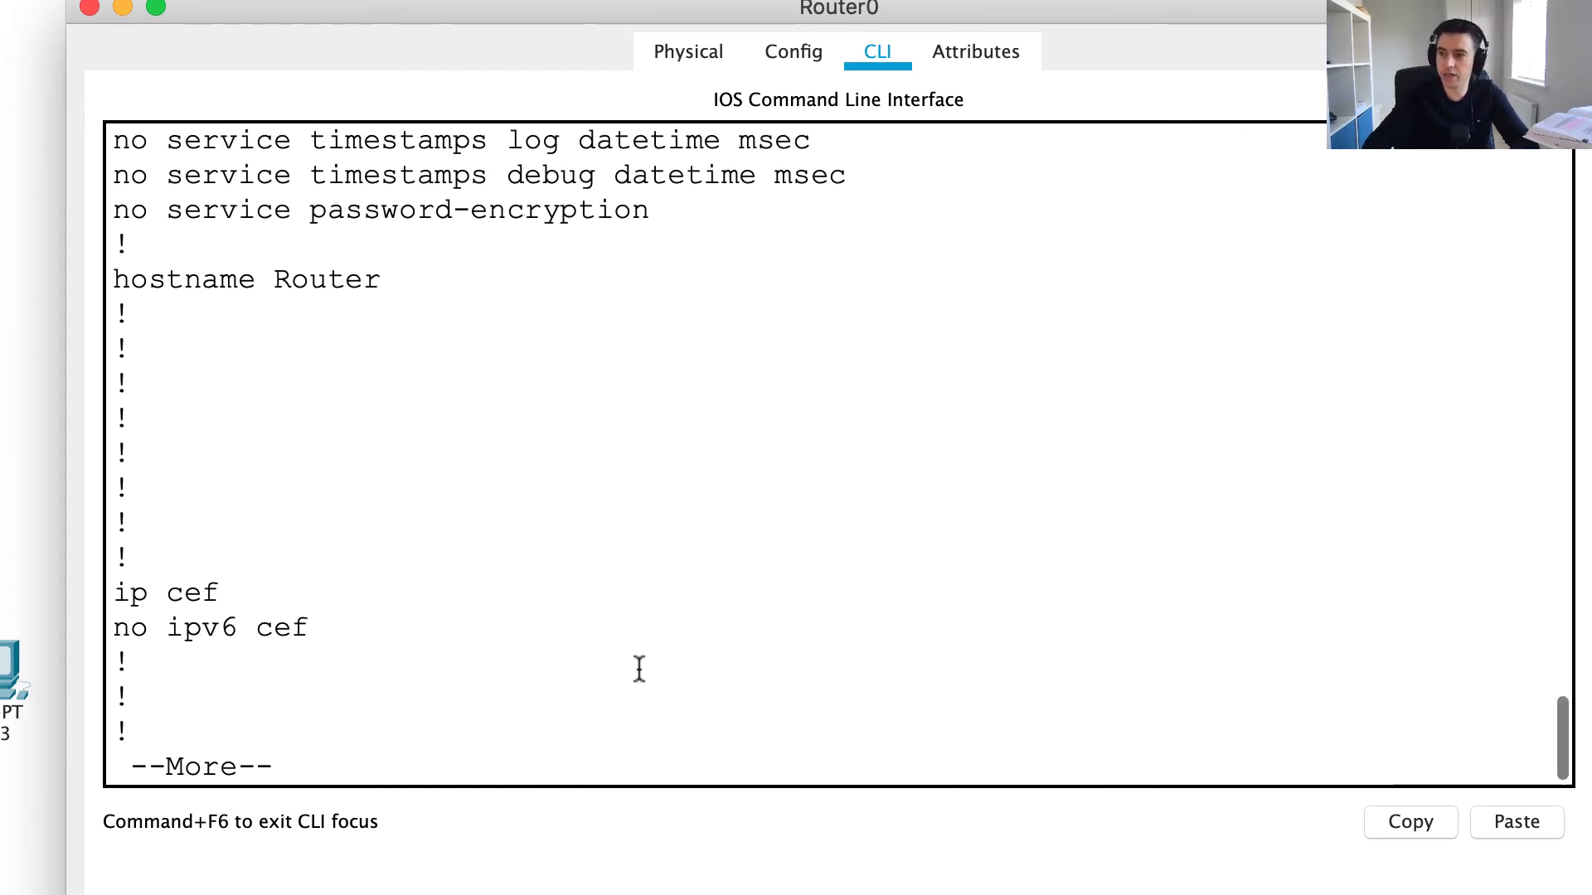
key(Return)
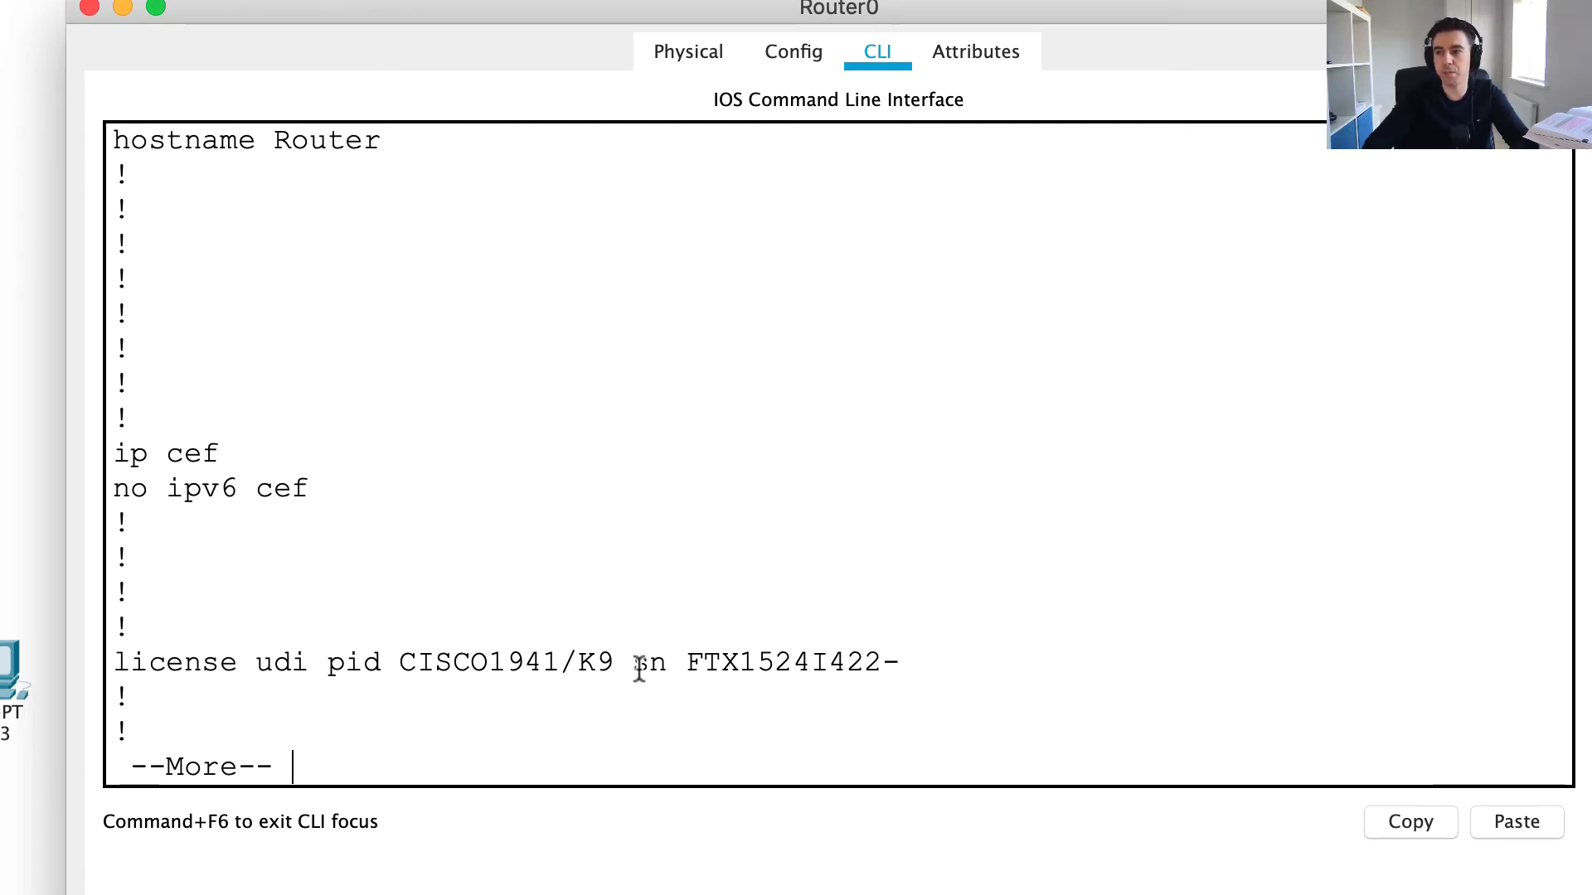
key(space)
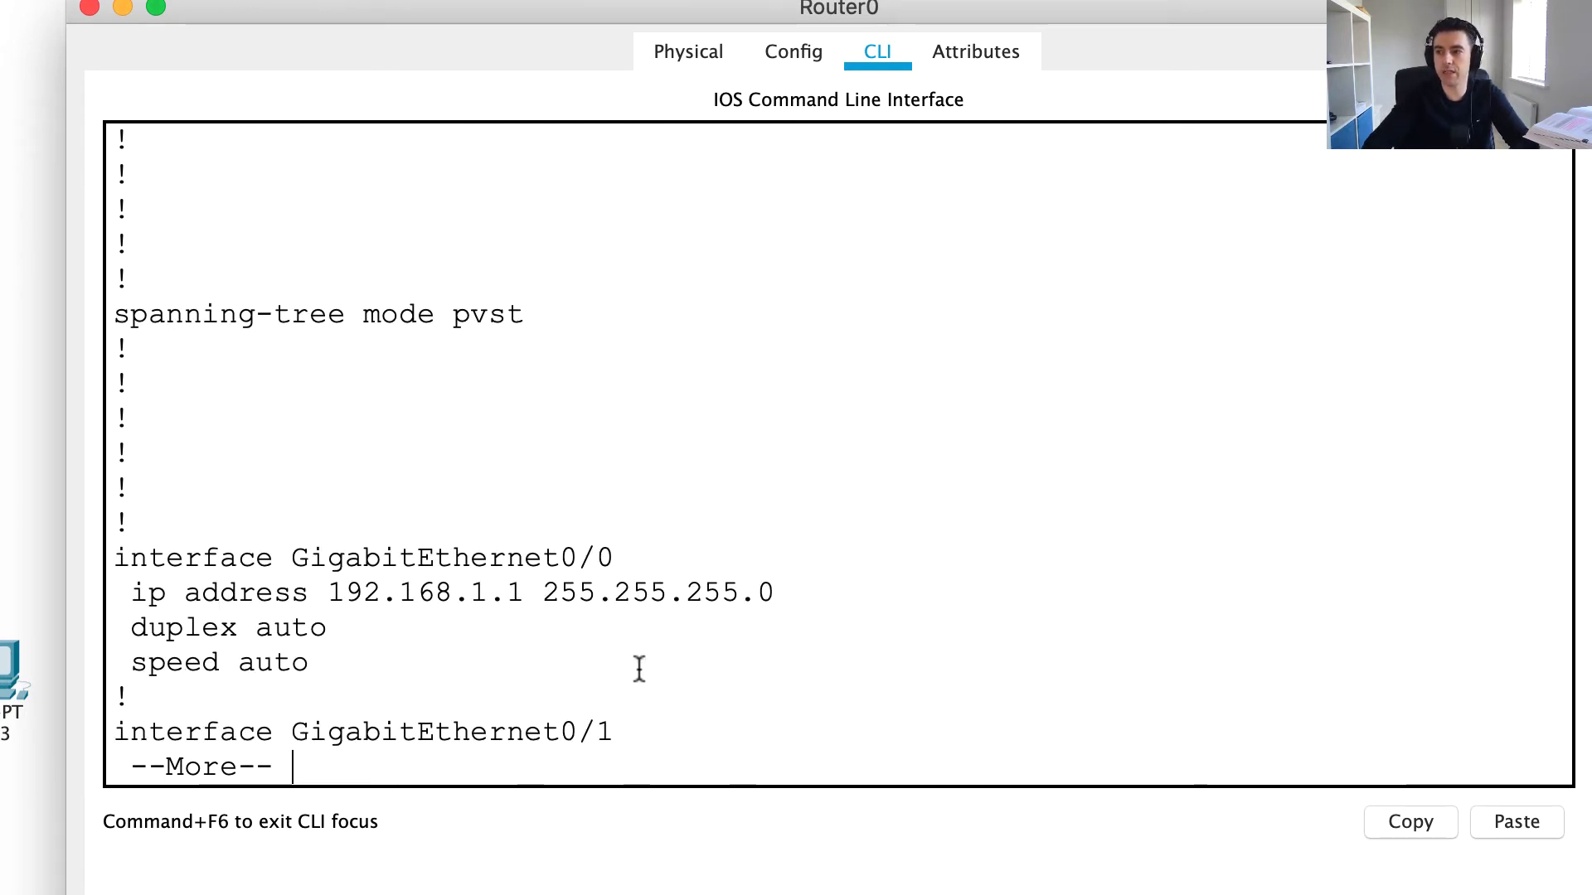
key(Return)
key(Return)
key(Return)
key(Return)
key(Return)
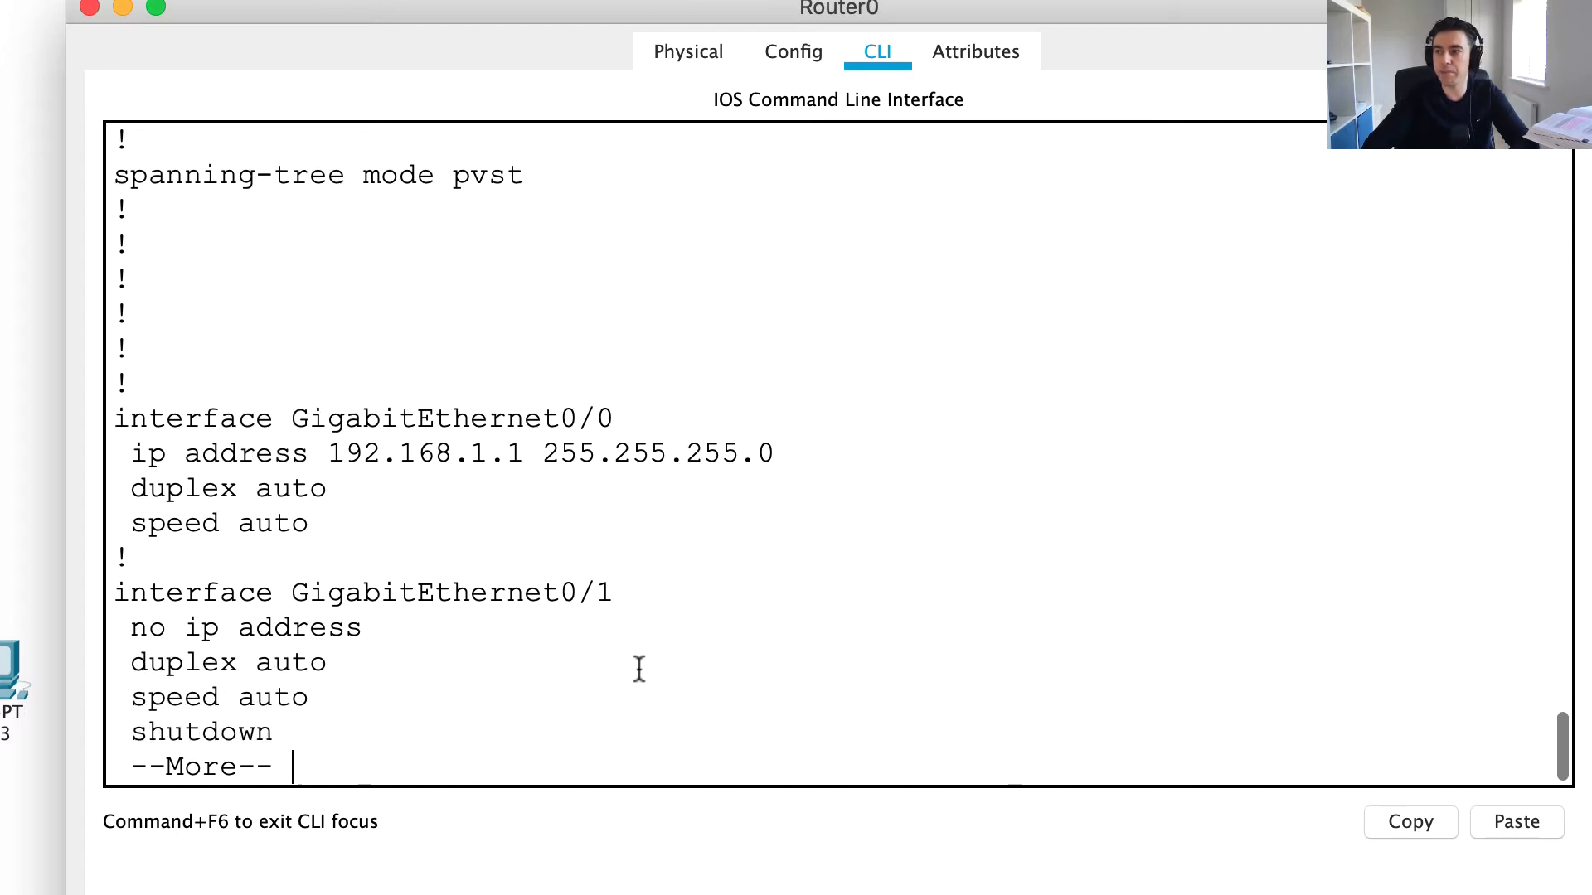
key(Return)
key(Return)
key(Return)
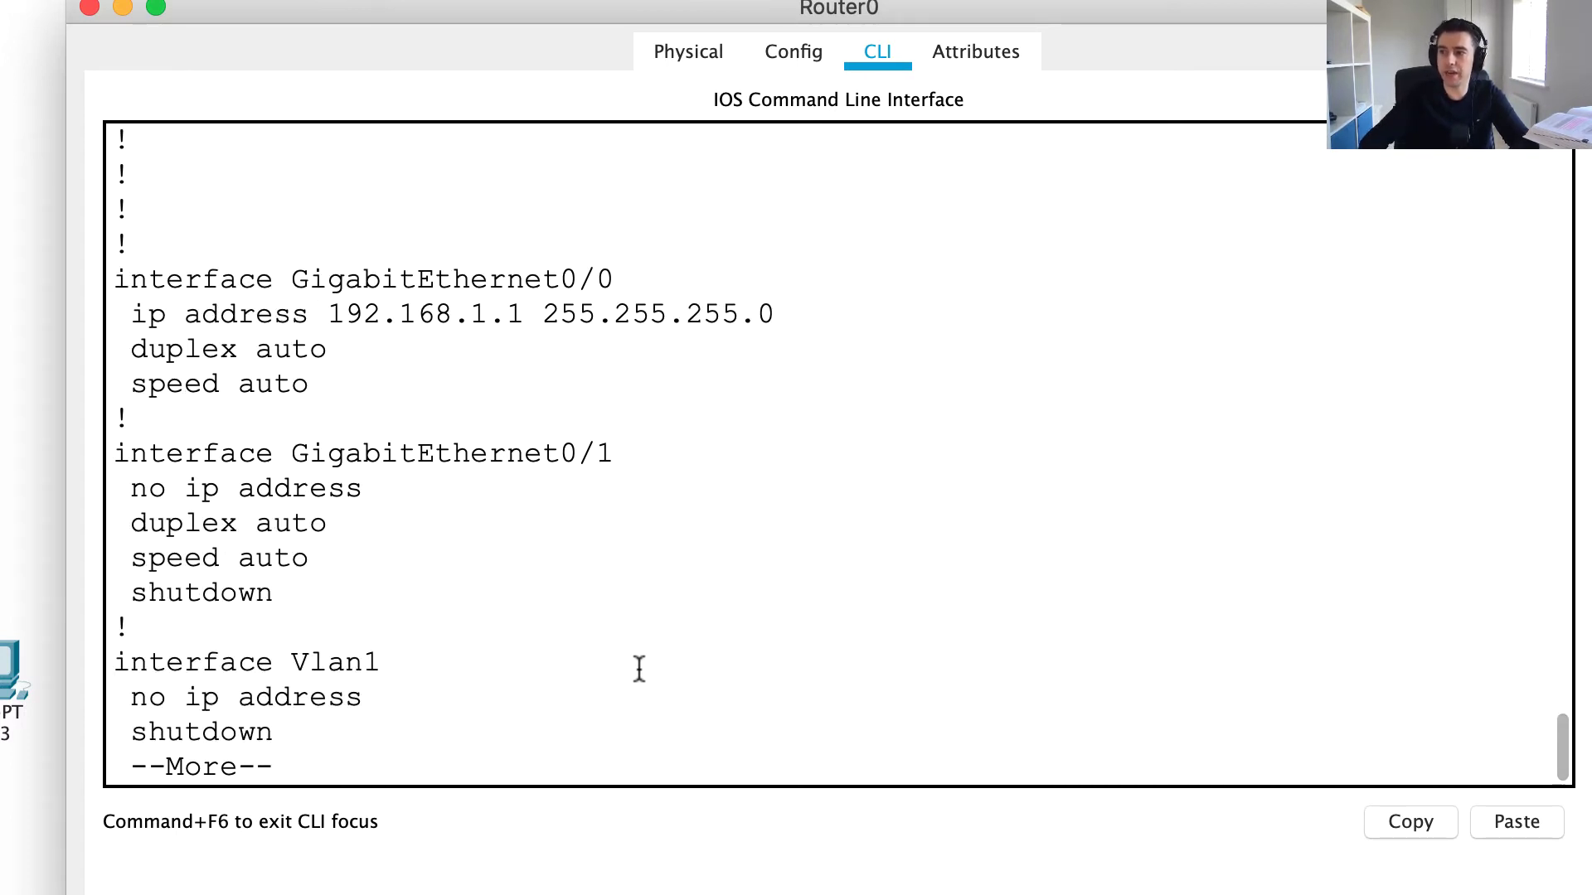
Step: Highlight GigabitEthernet0/0's 192.168.1.1 255.255.255.0 address and GigabitEthernet0/1's shutdown lines
drag(776, 315, 105, 282)
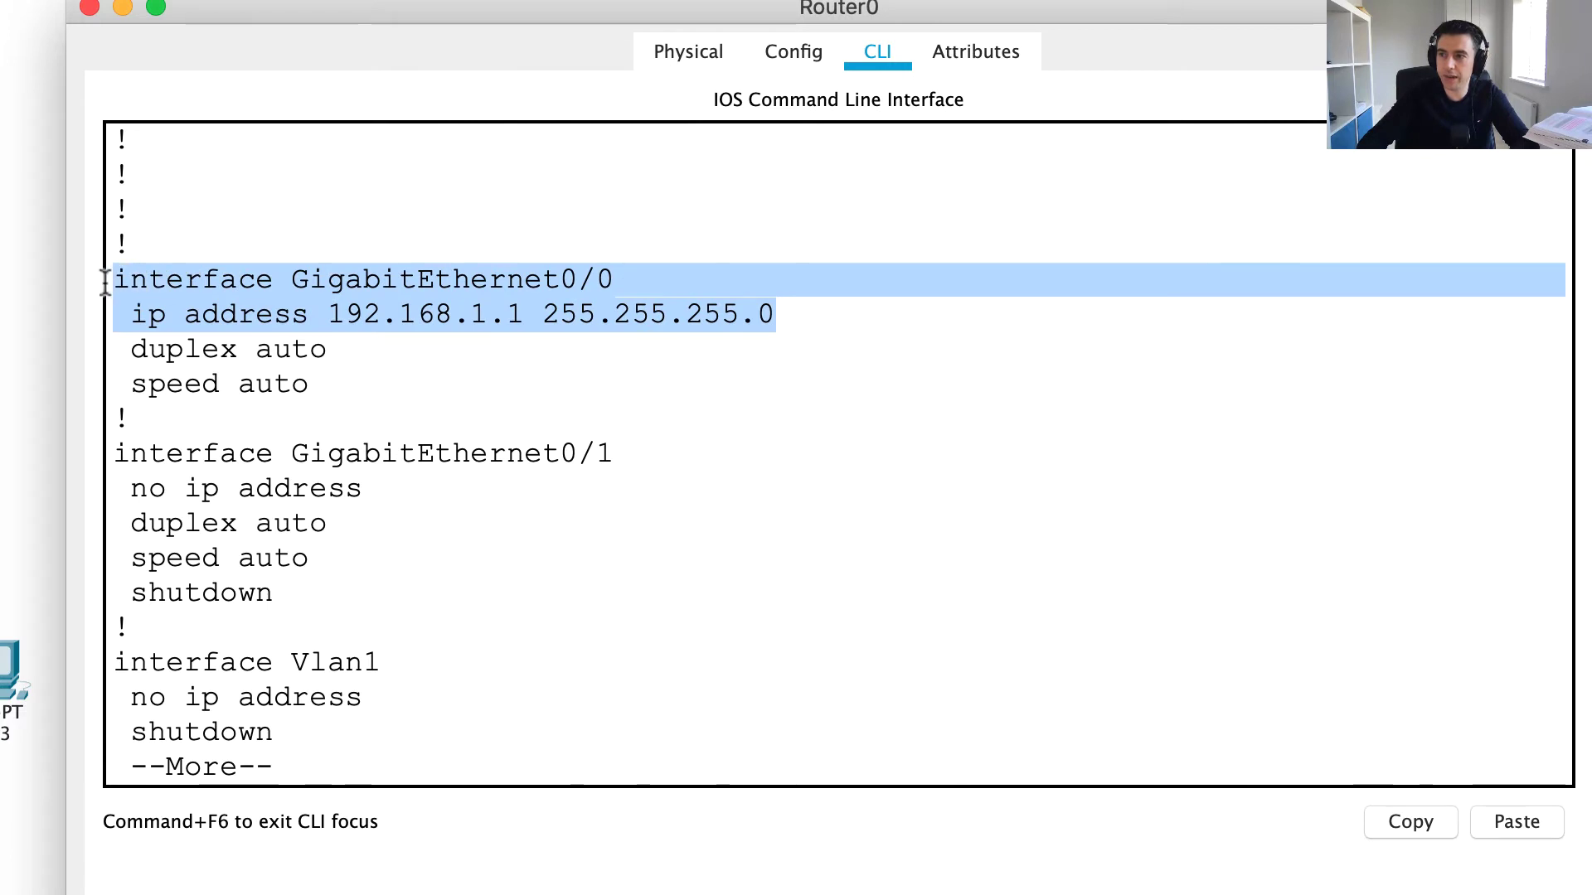
click(784, 314)
drag(784, 313, 544, 313)
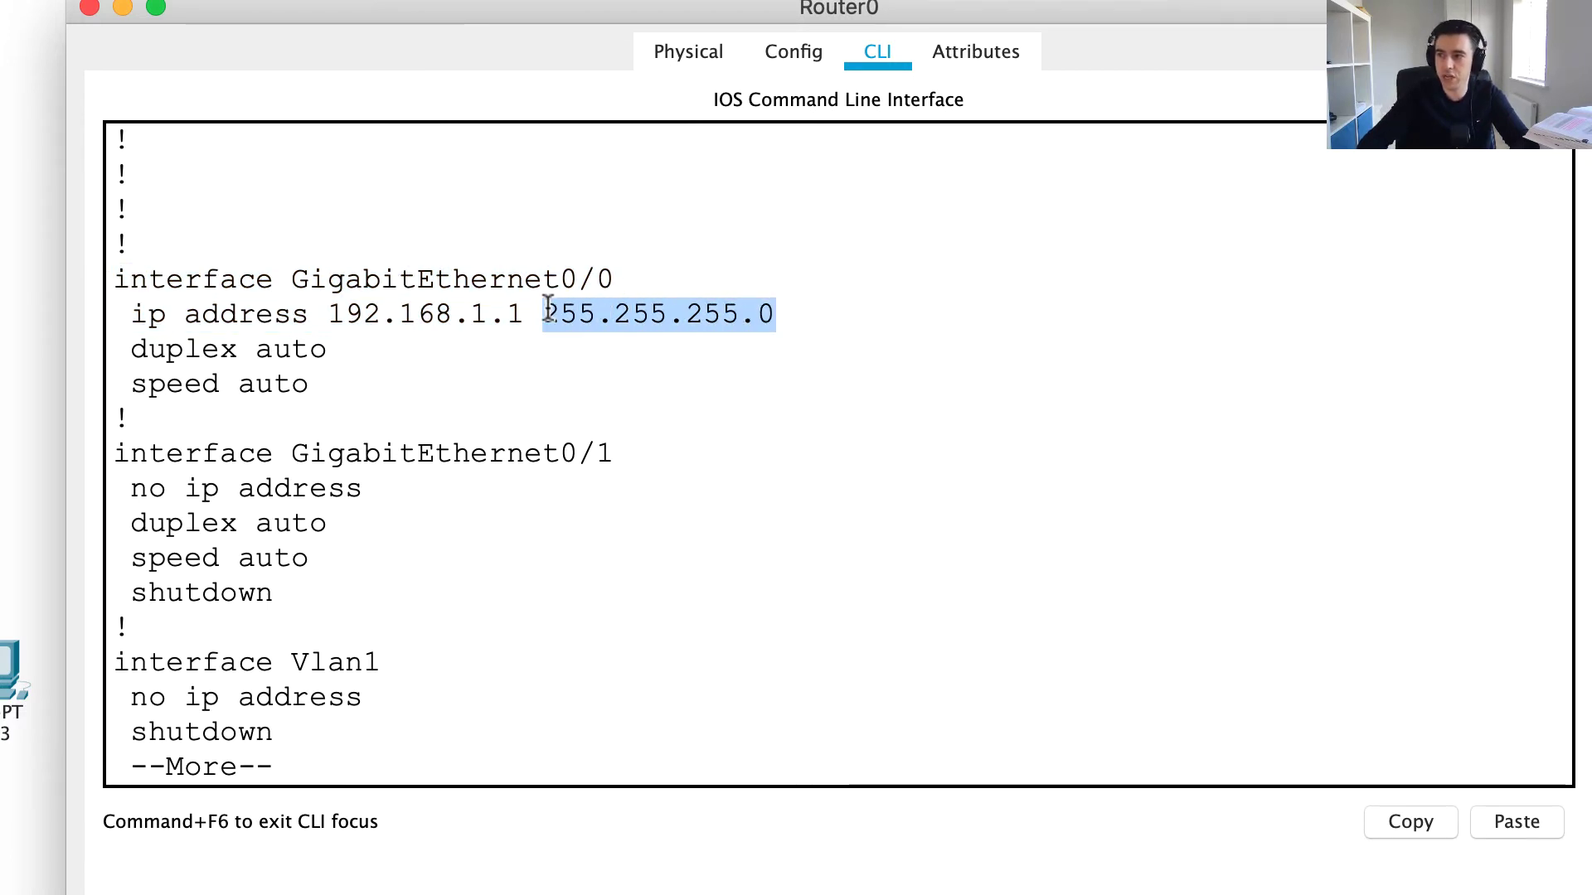
drag(640, 278, 326, 309)
click(326, 308)
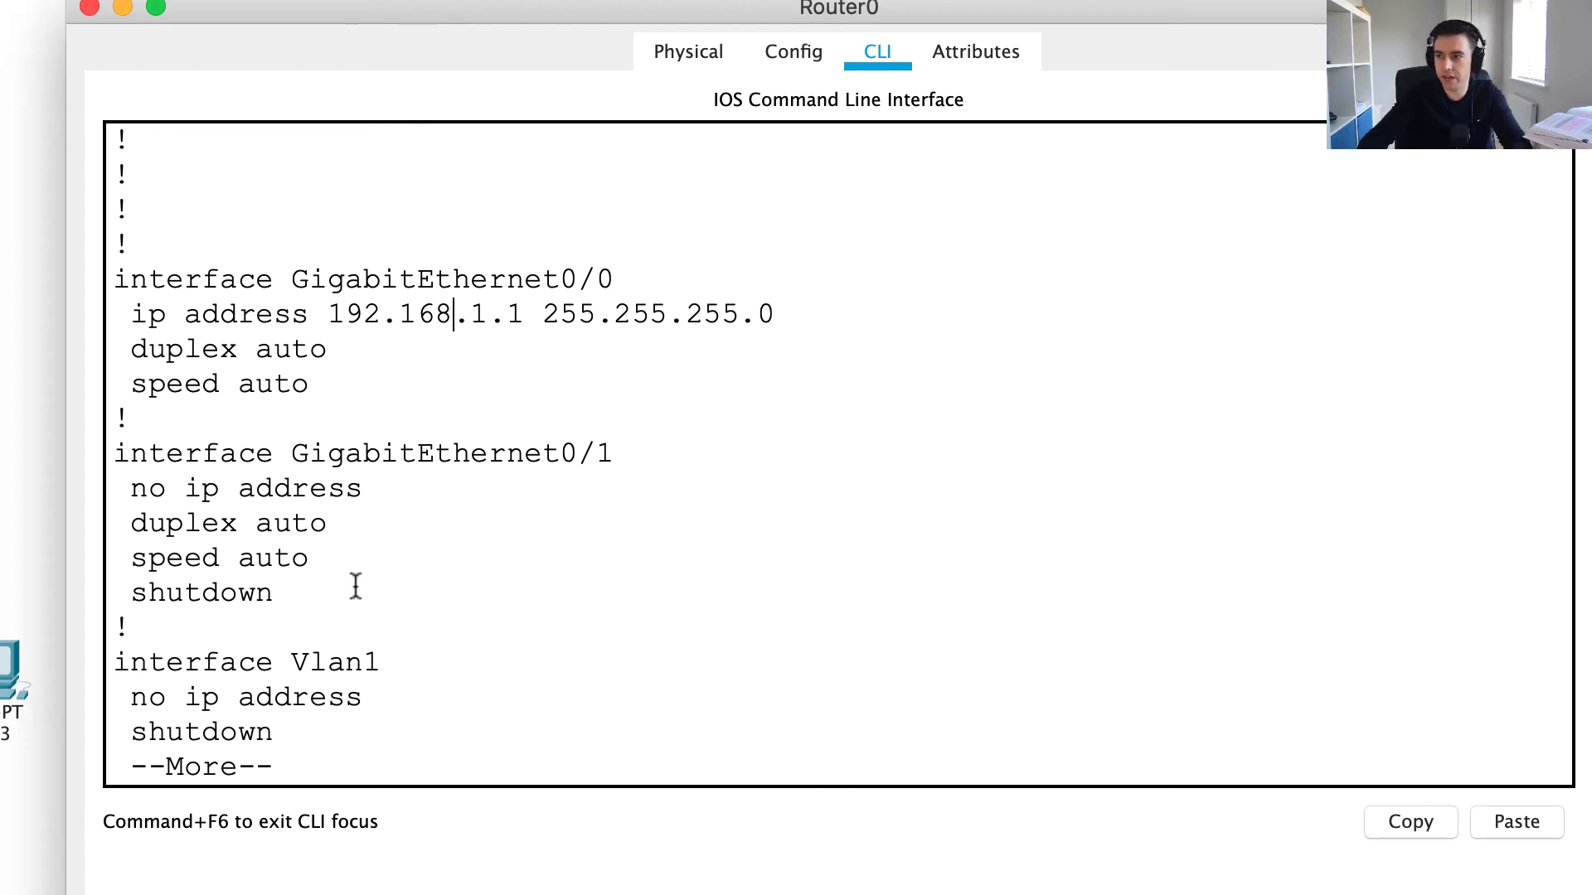
drag(356, 591, 109, 464)
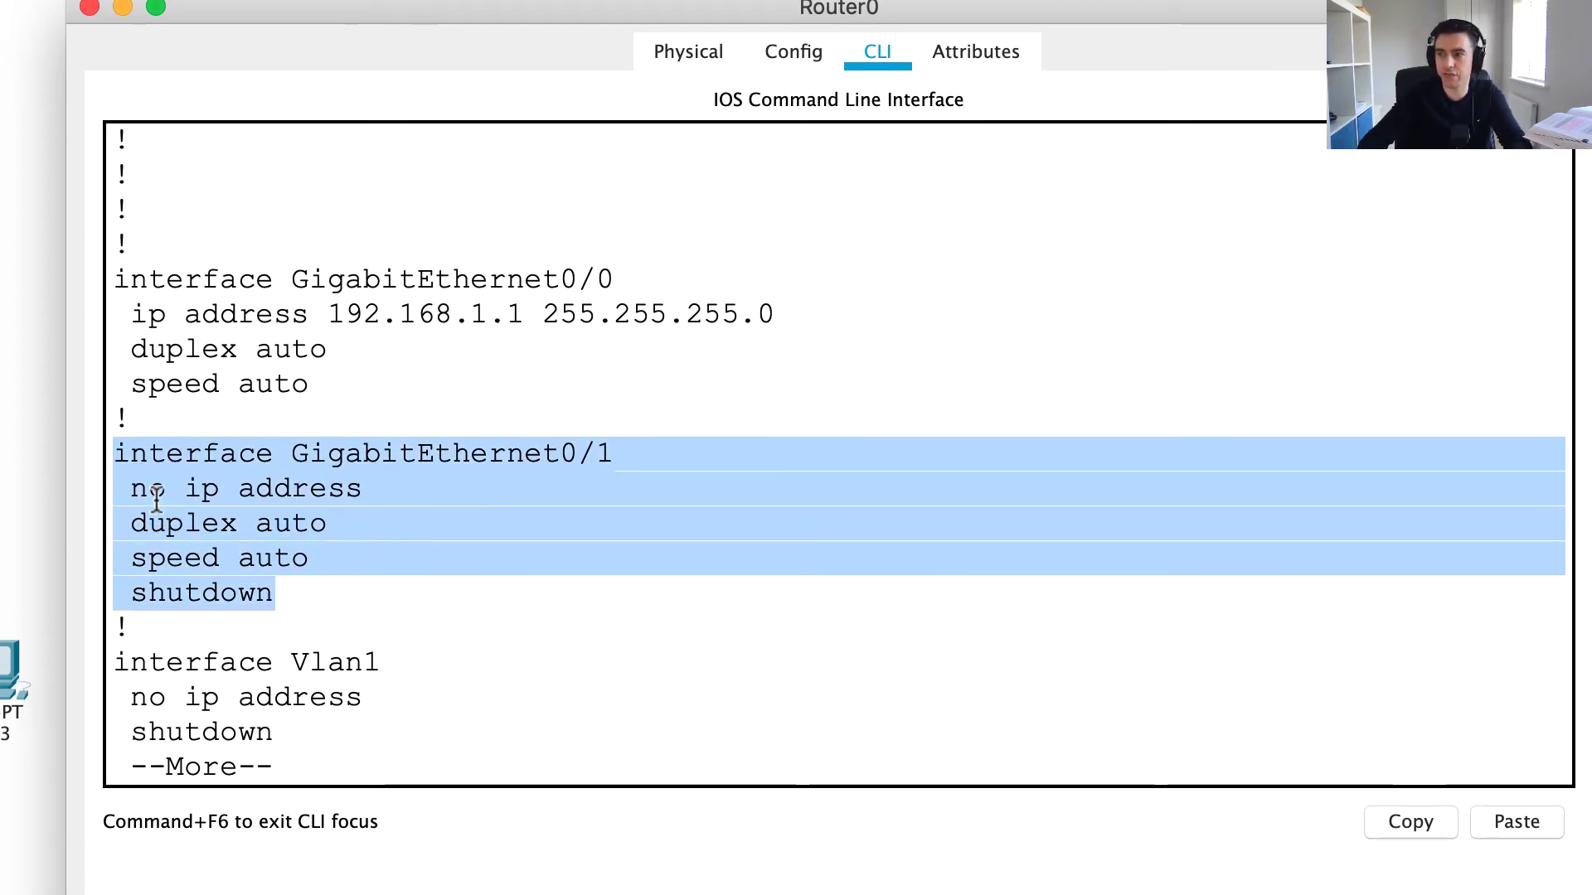
triple_click(236, 488)
triple_click(197, 595)
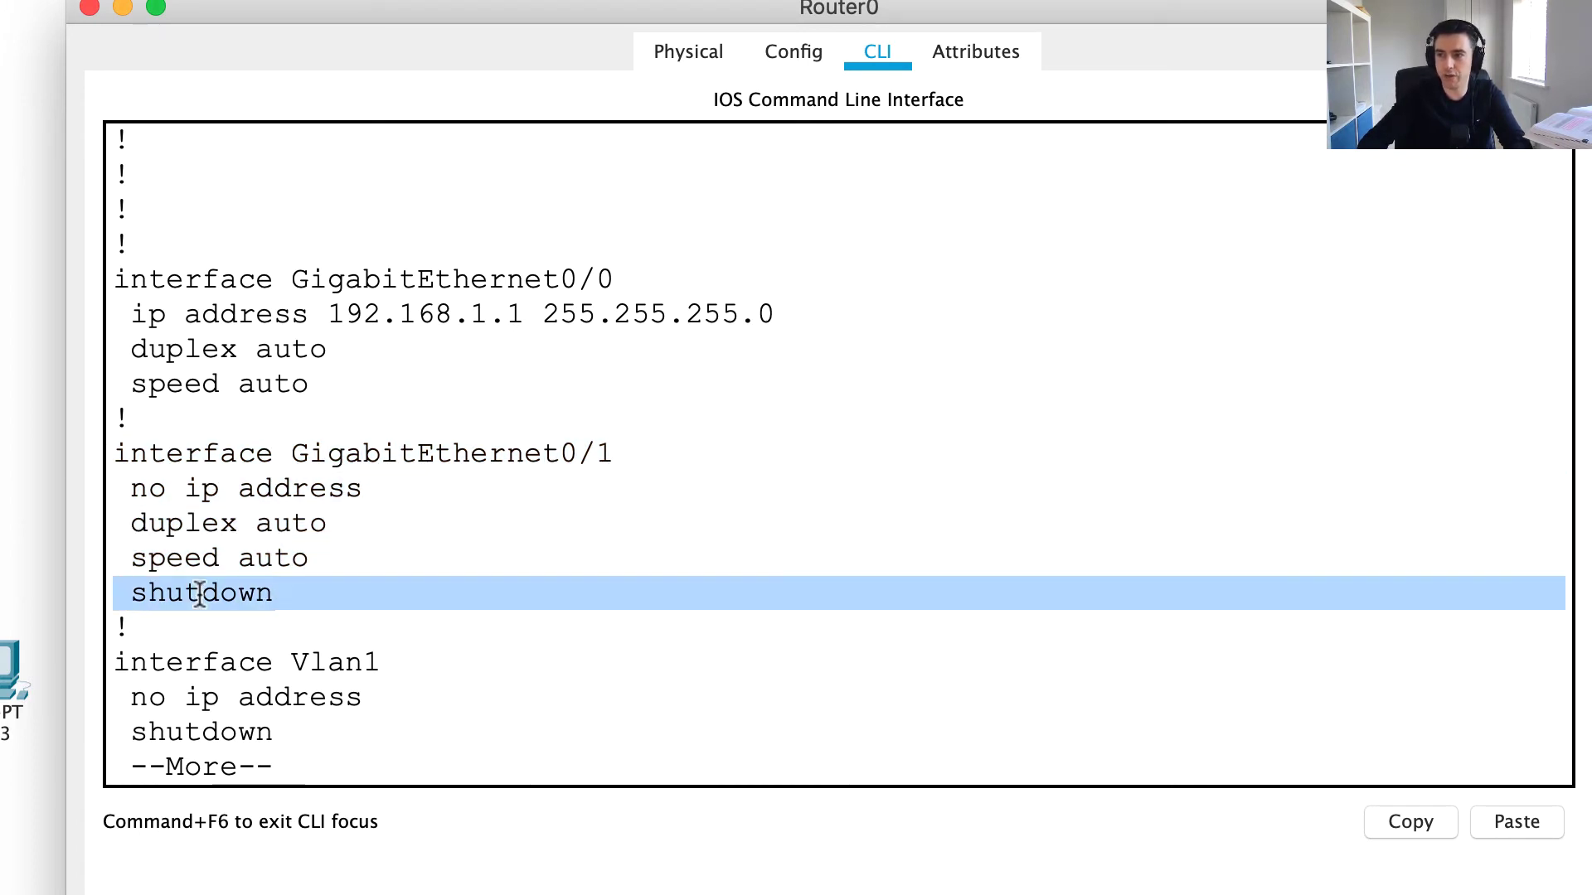
click(265, 592)
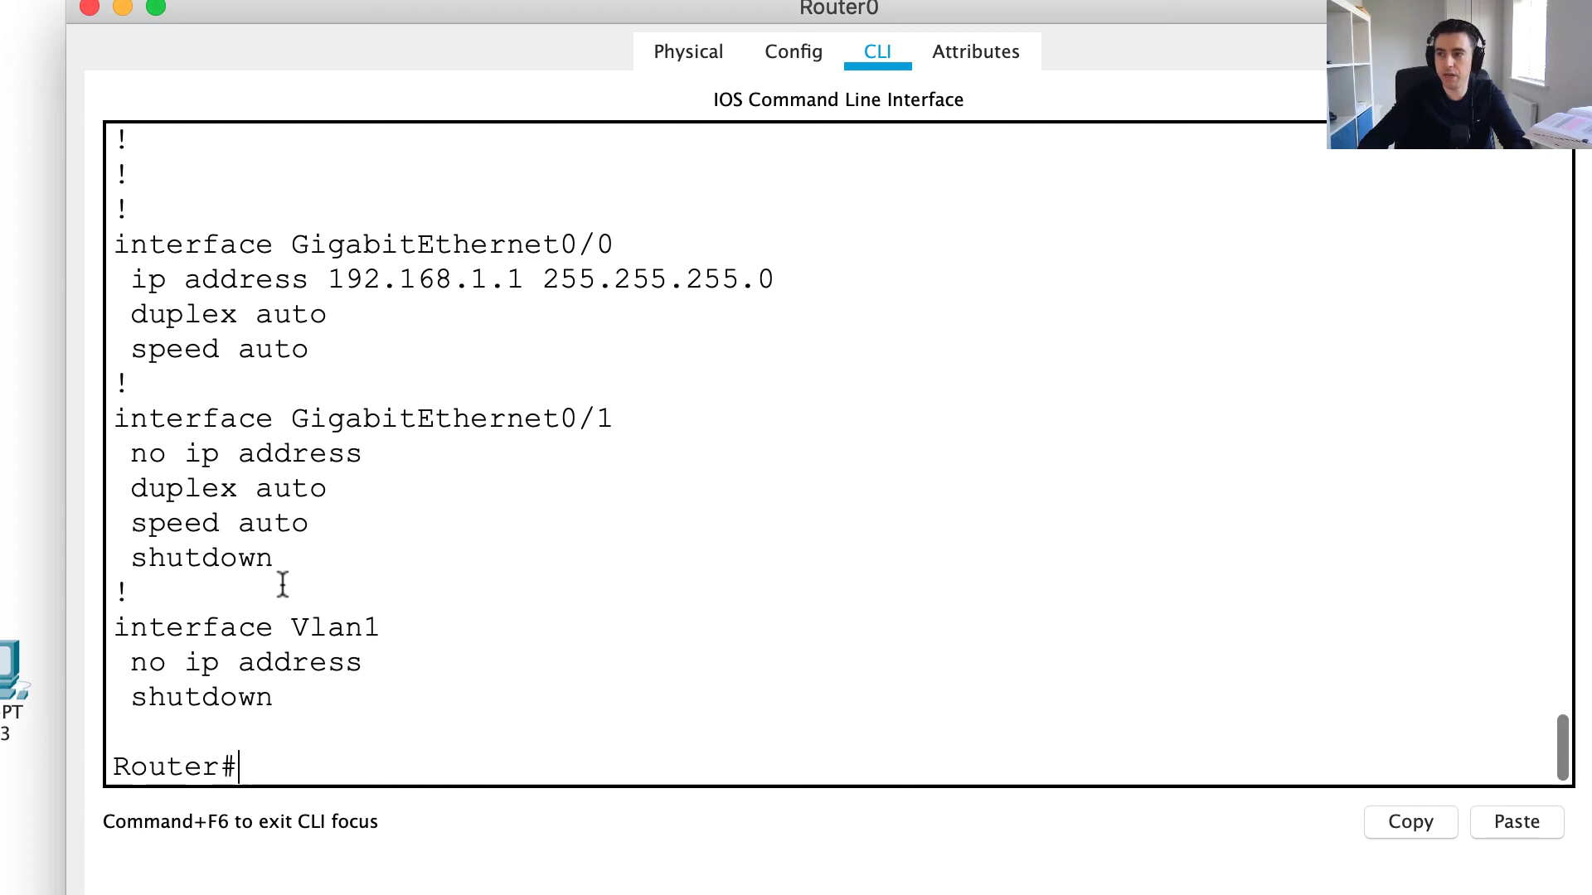
Step: Assign 192.168.50.1 255.255.255.0 to GigabitEthernet0/1 from global configuration mode
text(qconf t)
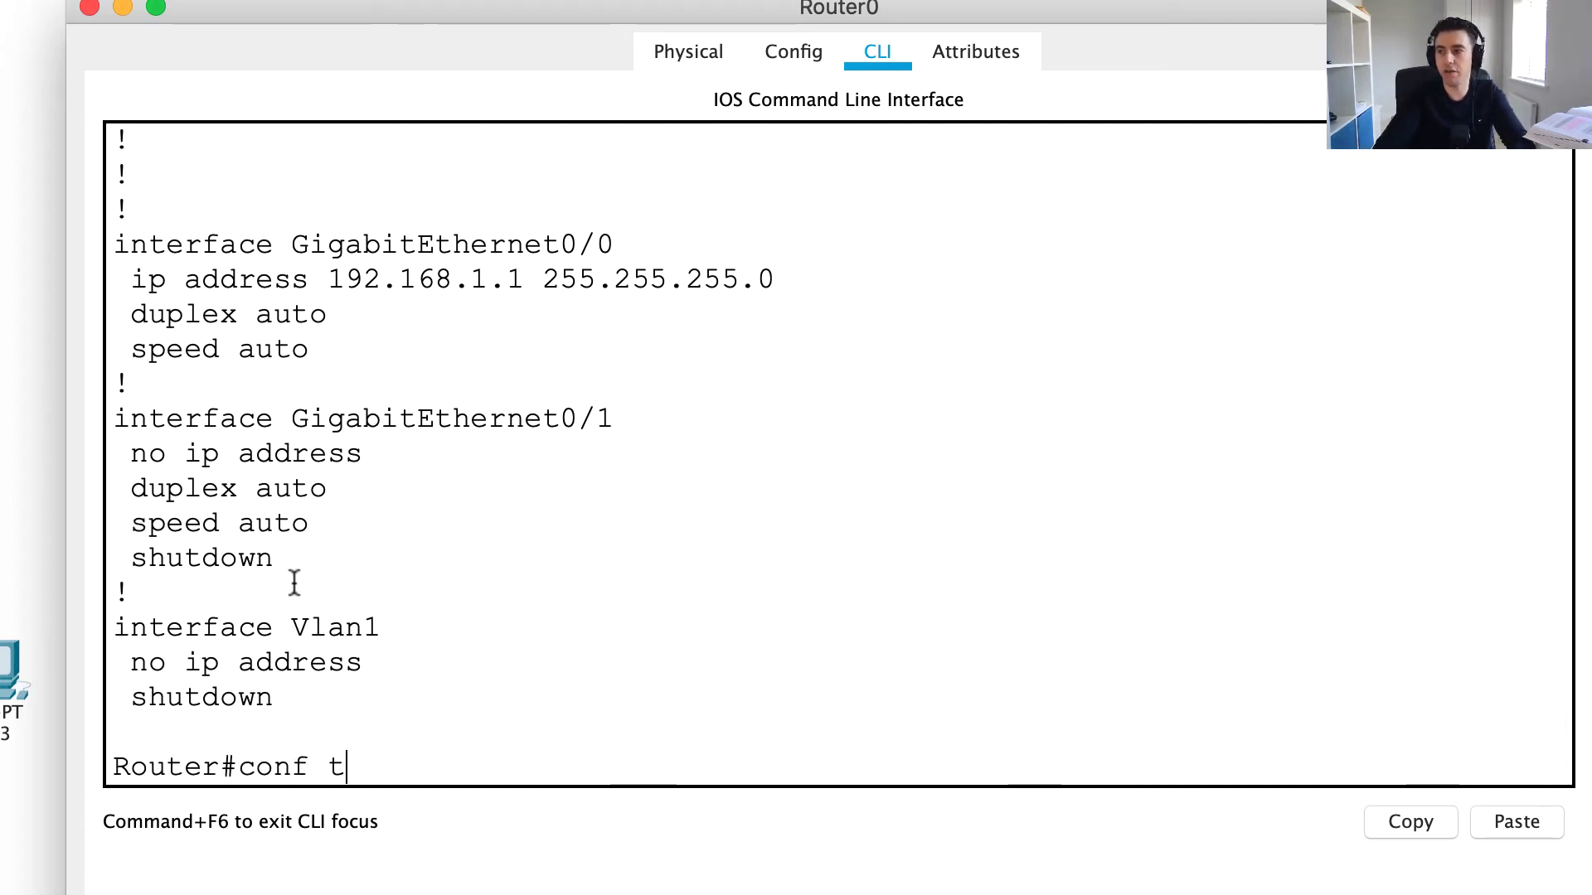
key(Return)
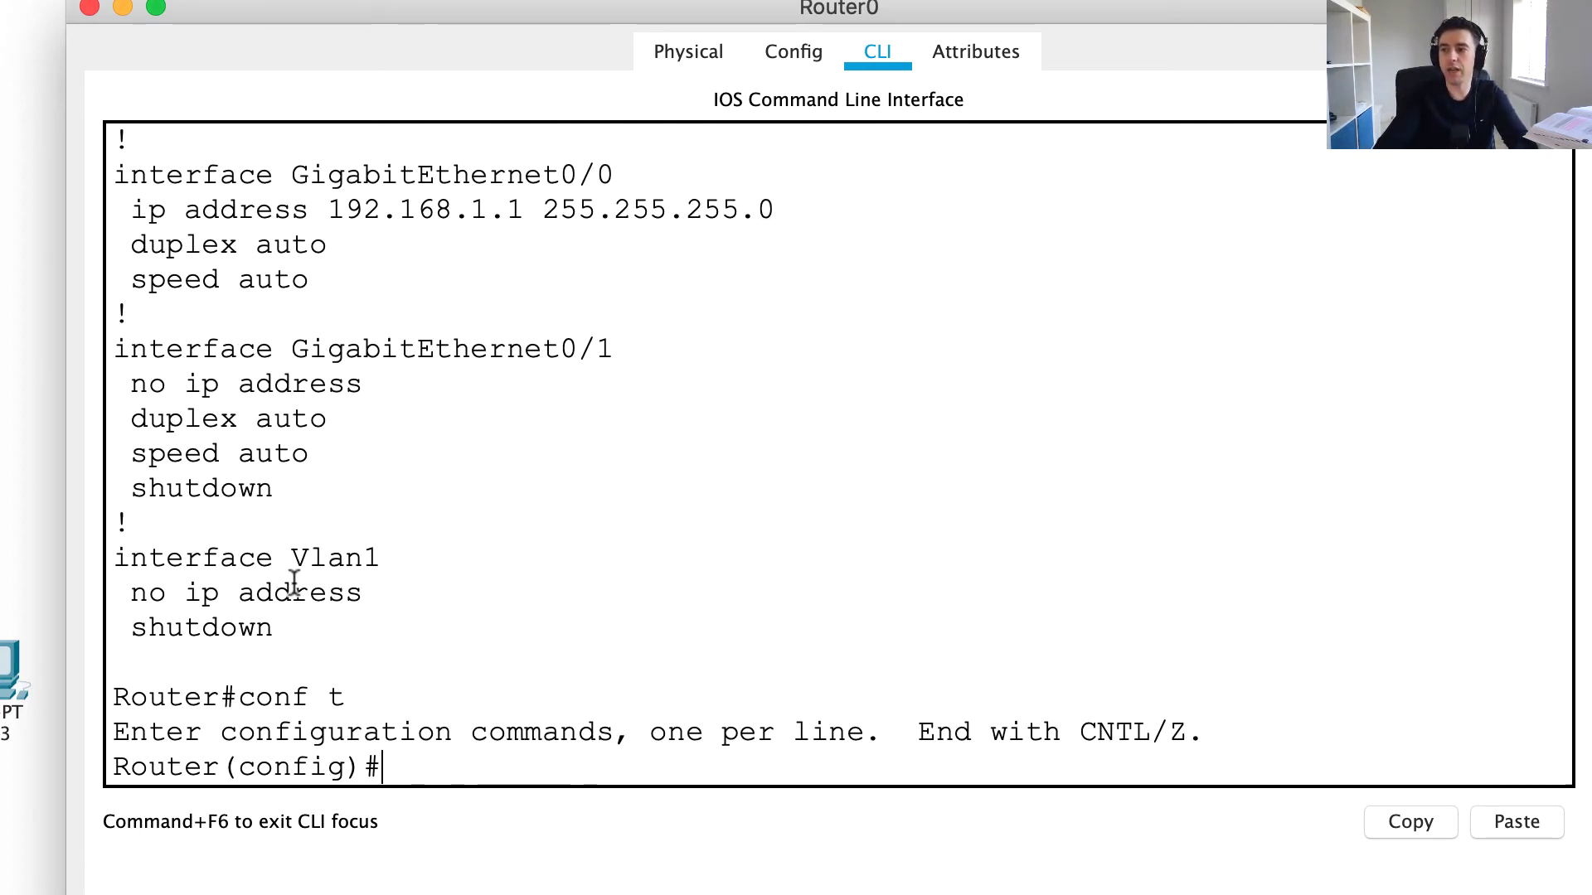
text(int g)
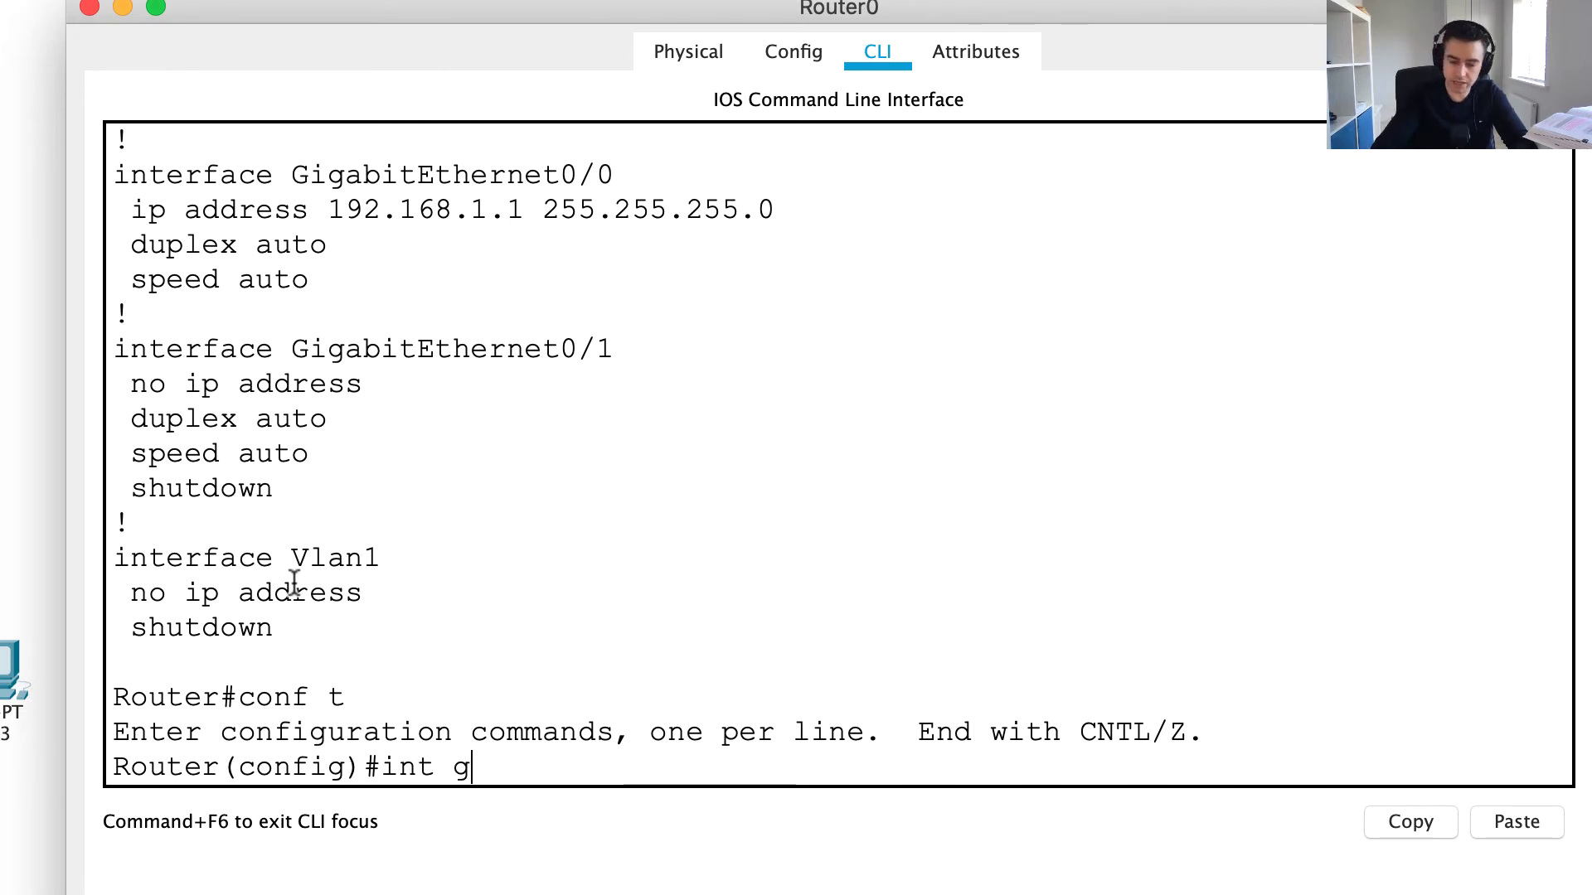
text(0/1)
key(Return)
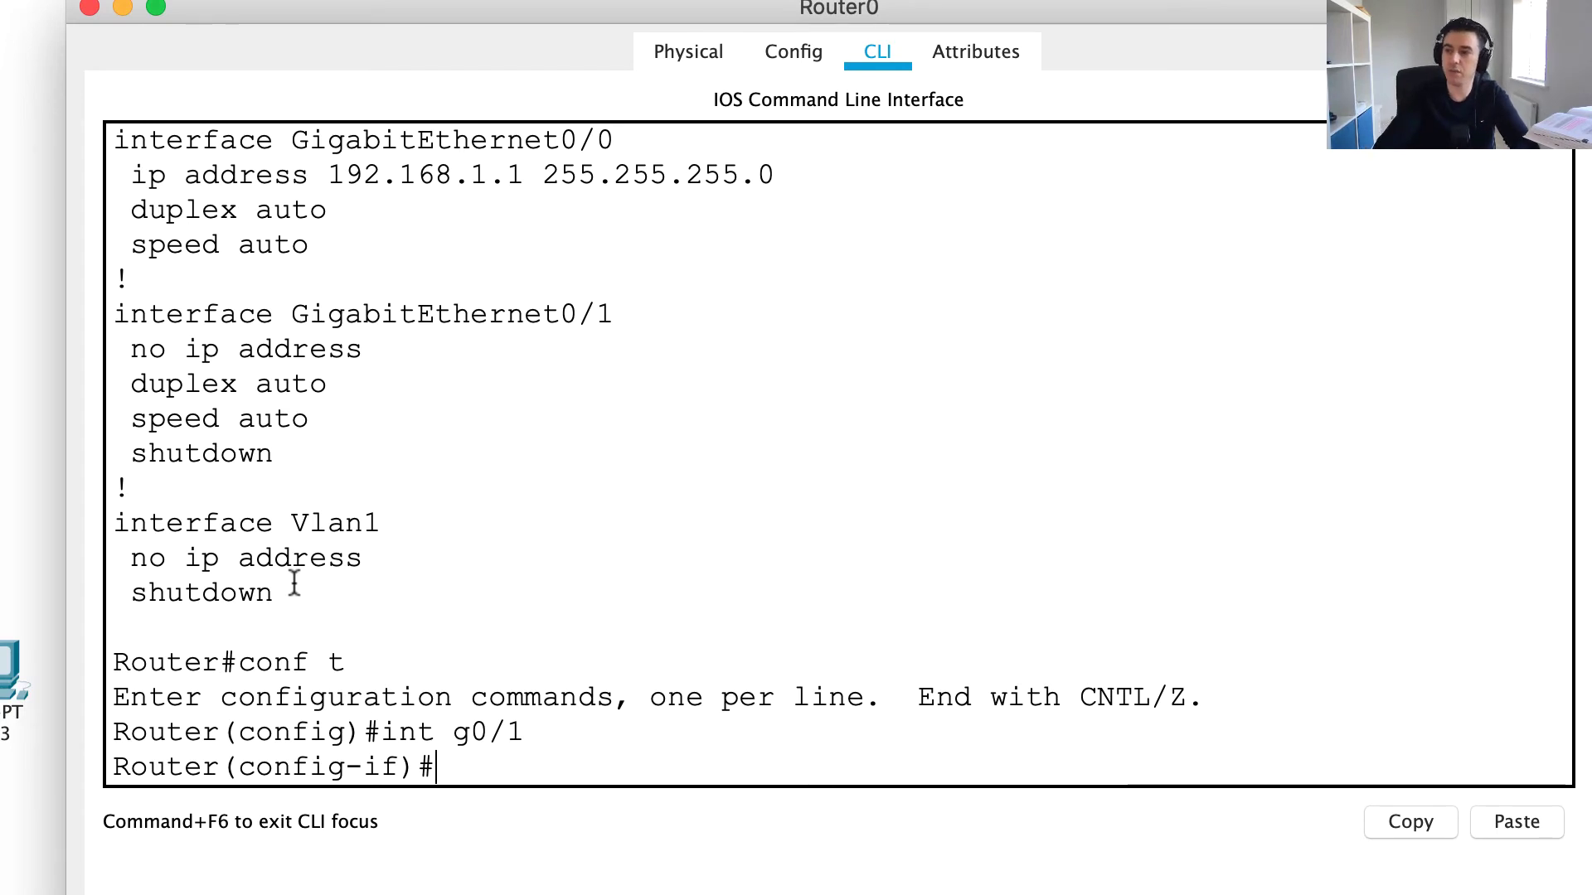
text(ip addd)
key(BackSpace)
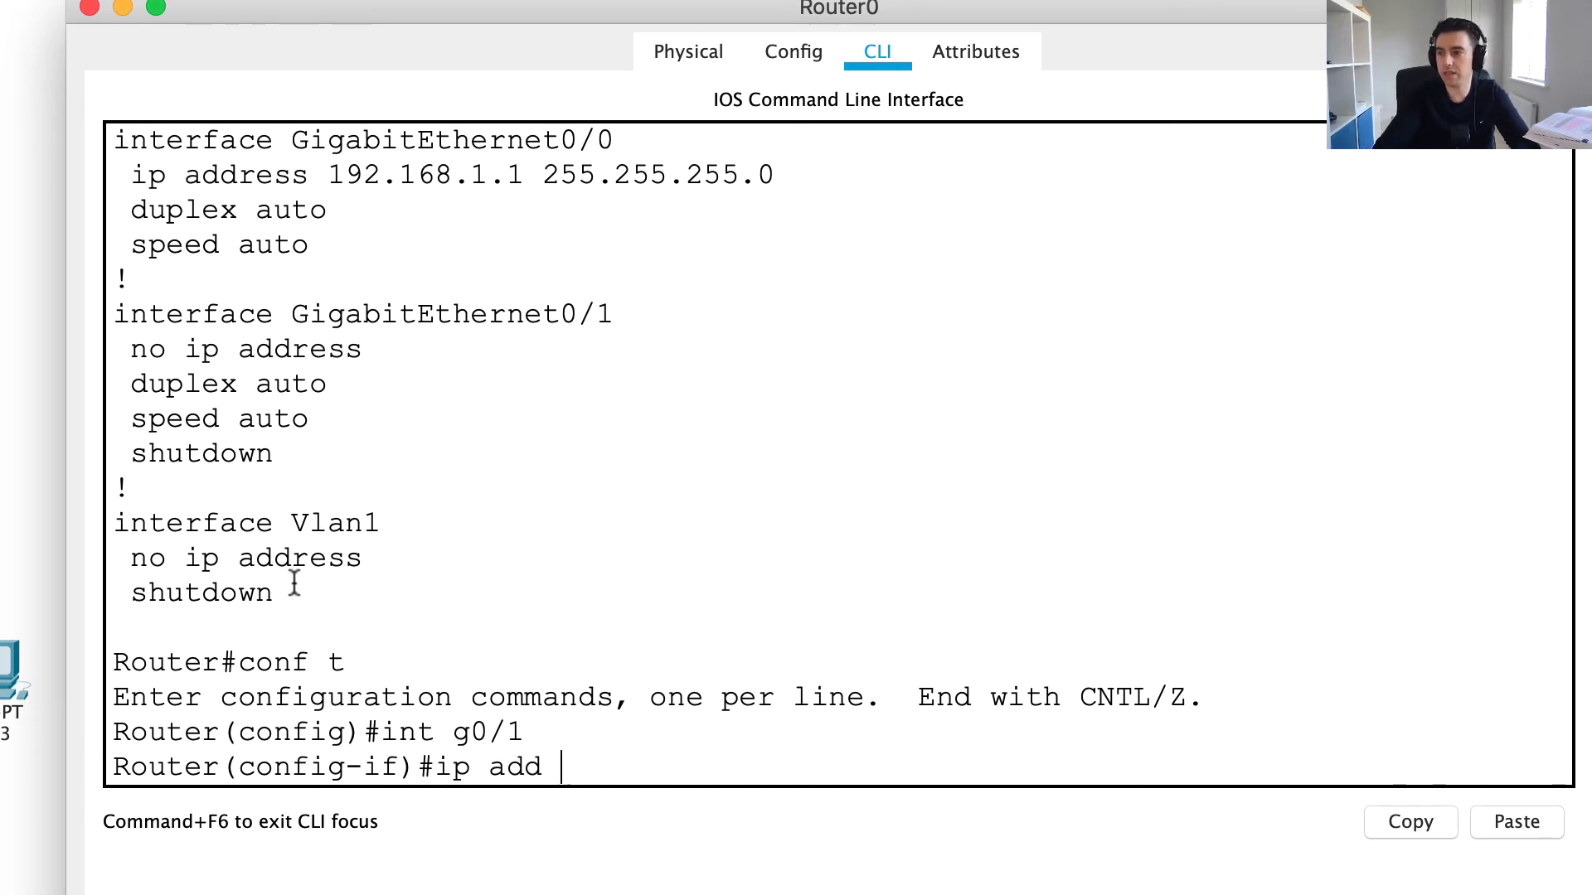
text(192.16)
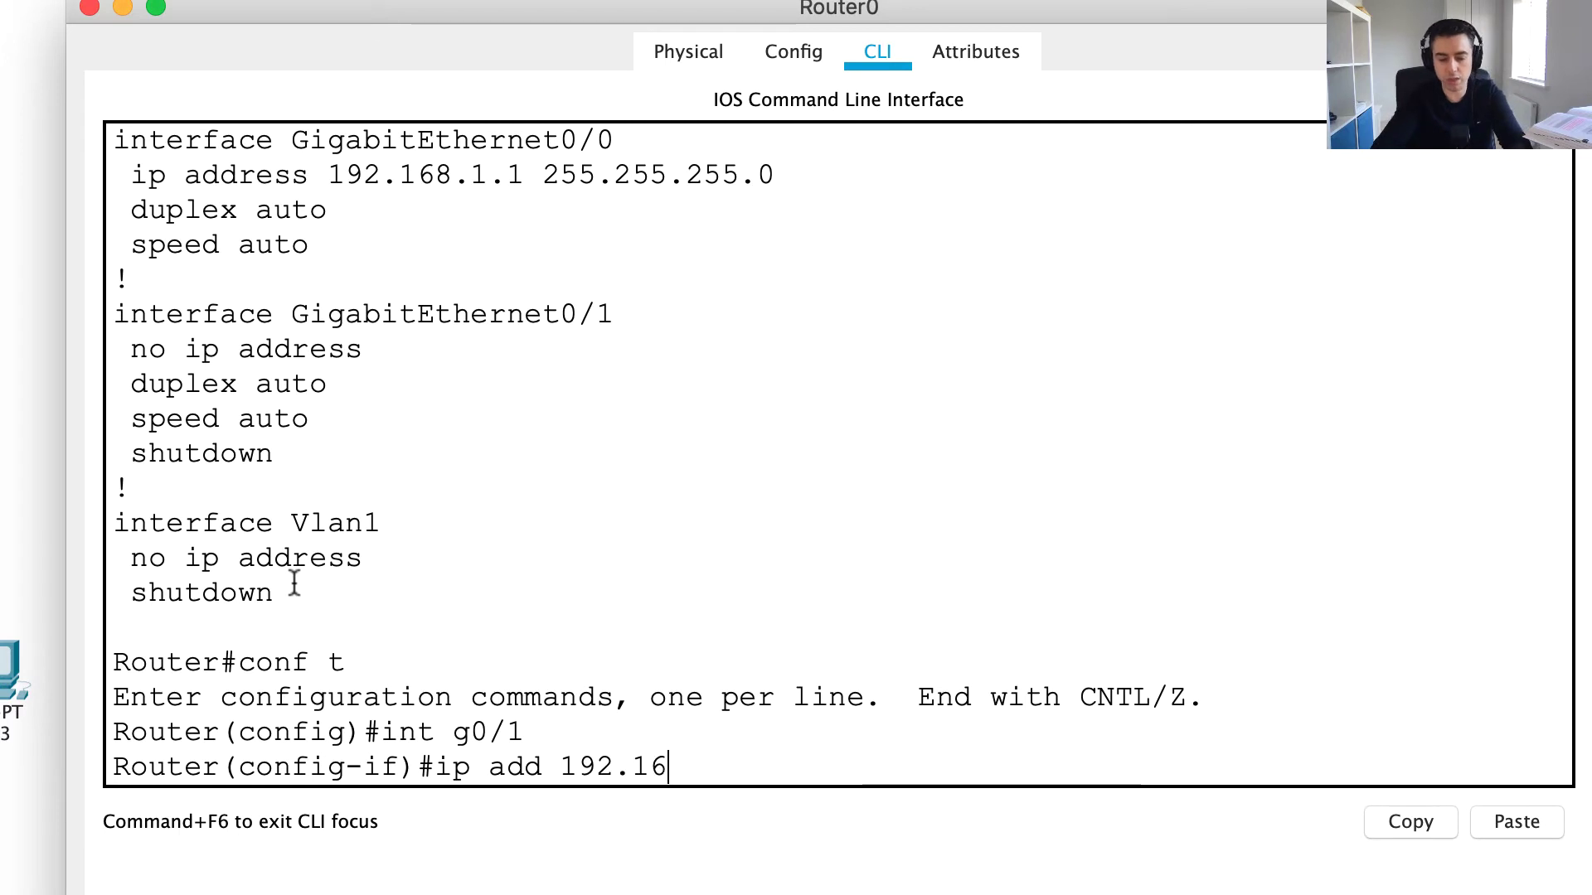
text(8.50.1)
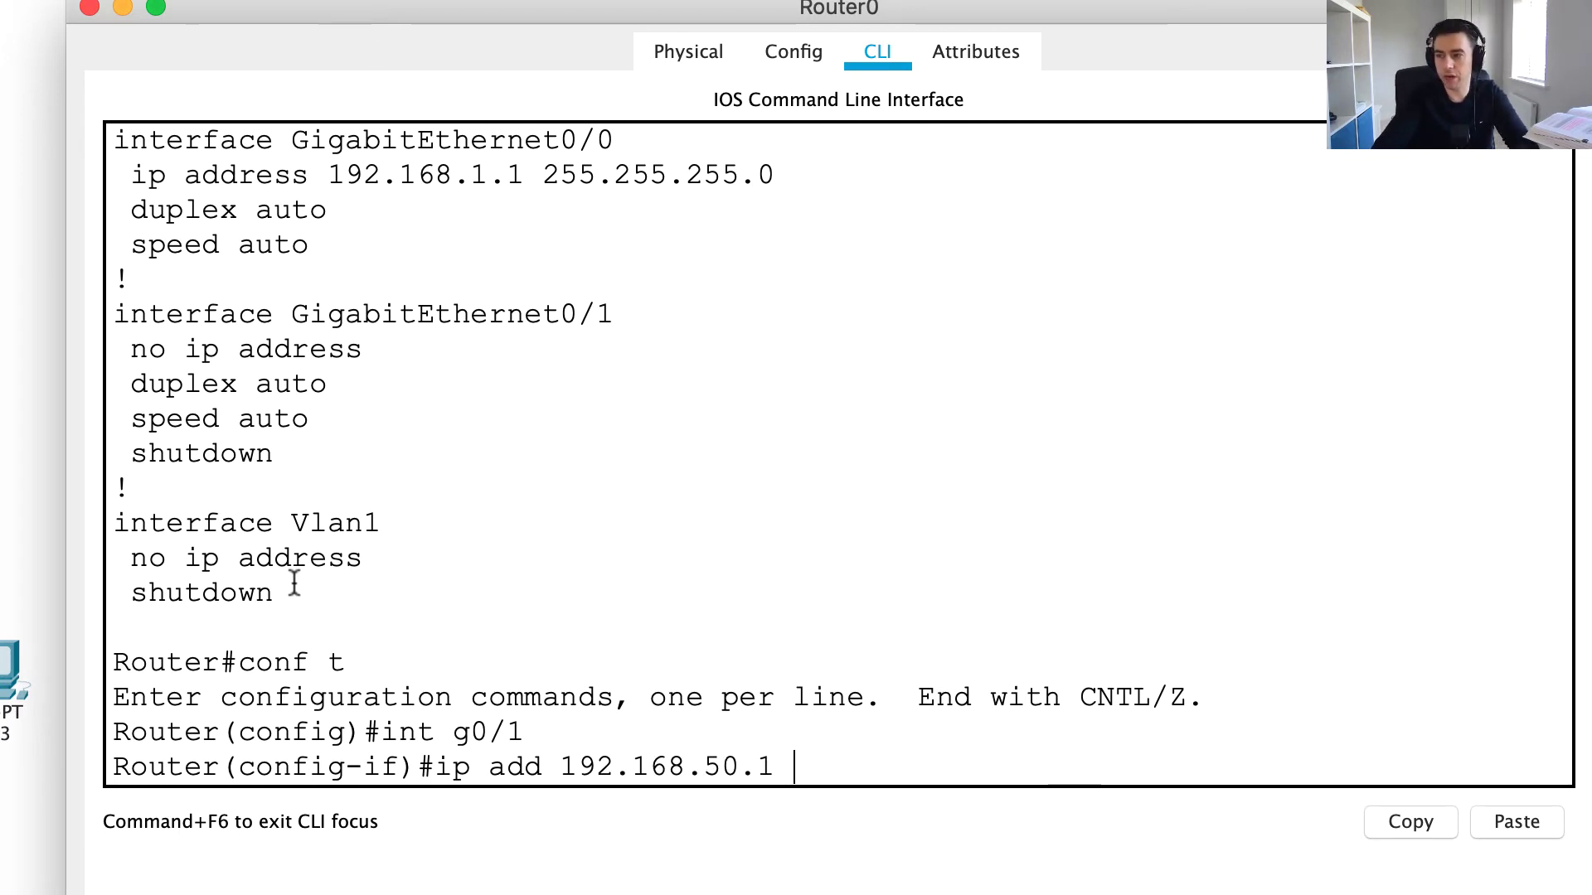
text( 255.255.)
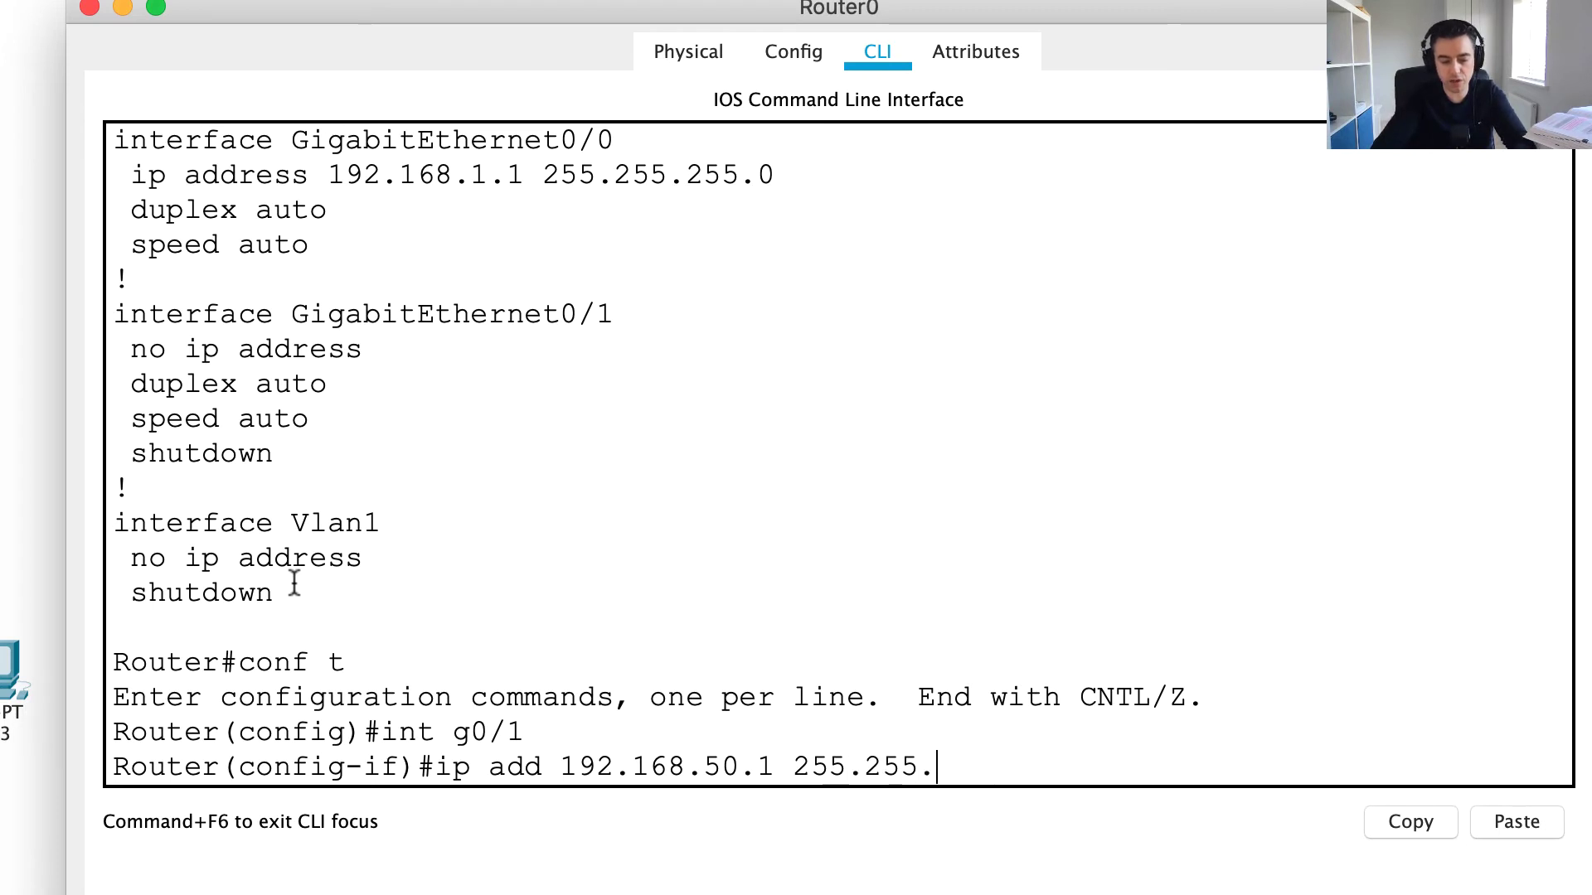
text(255)
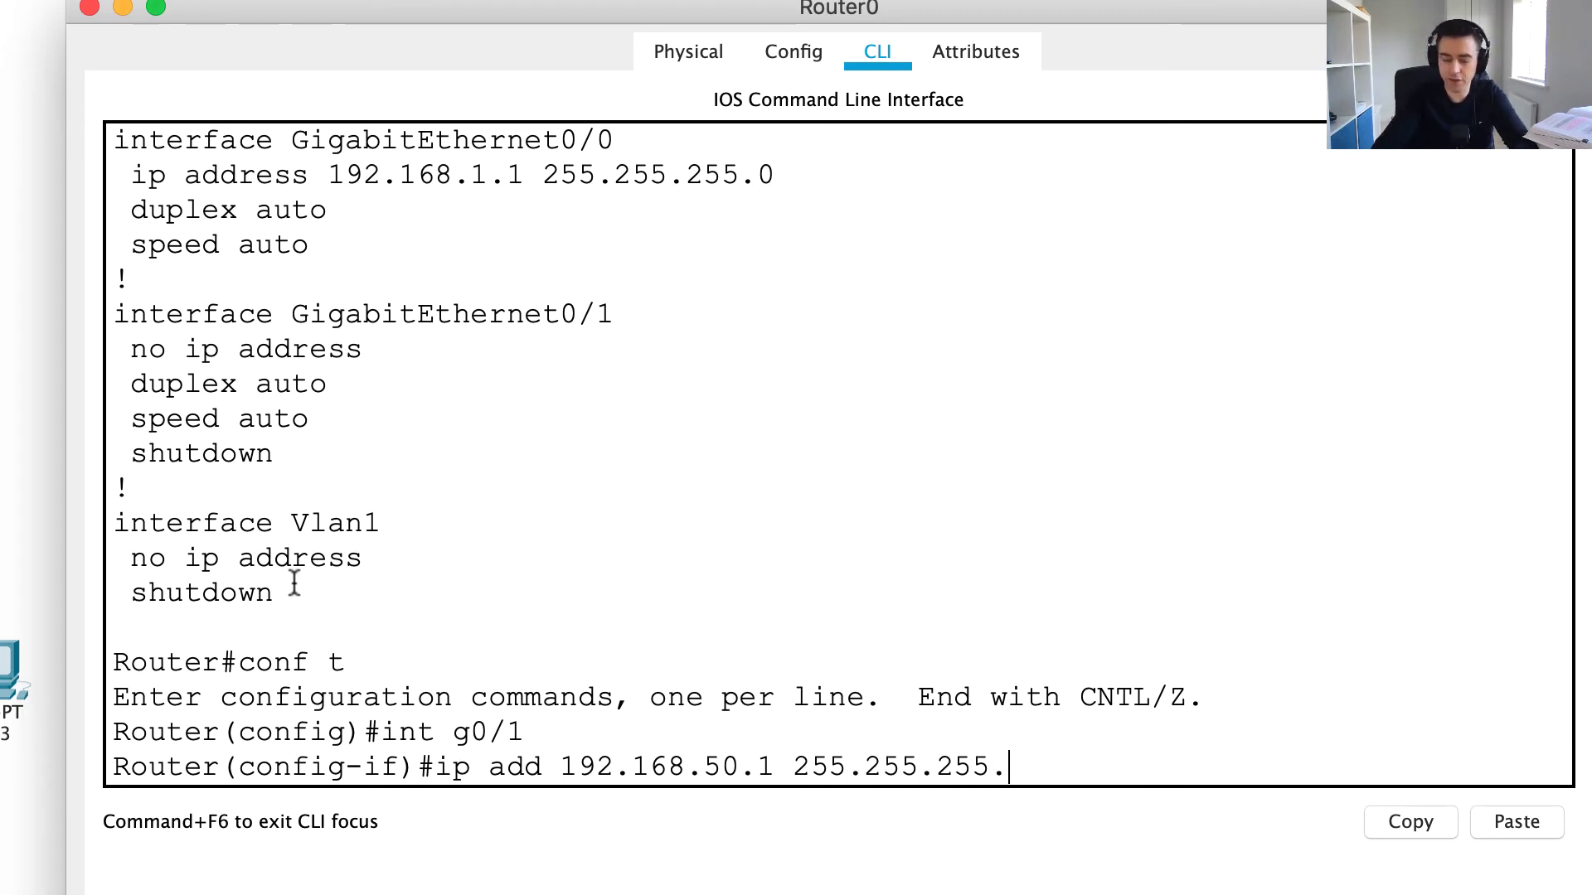
text(.0)
key(Return)
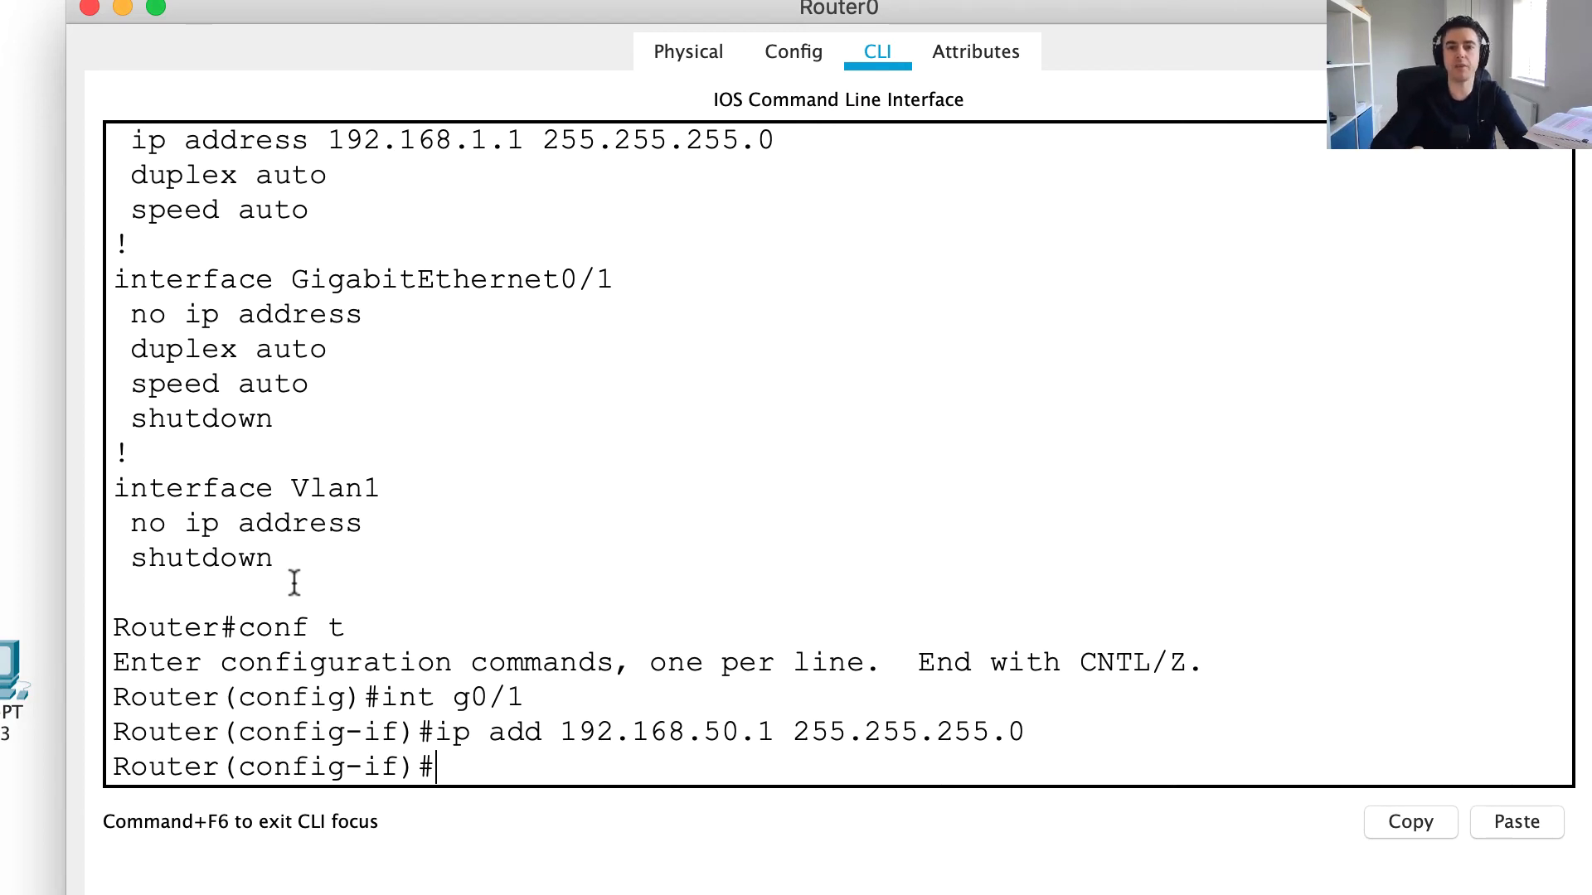
Step: Bring GigabitEthernet0/1 up with no shut and highlight the line-protocol-up message
text(n)
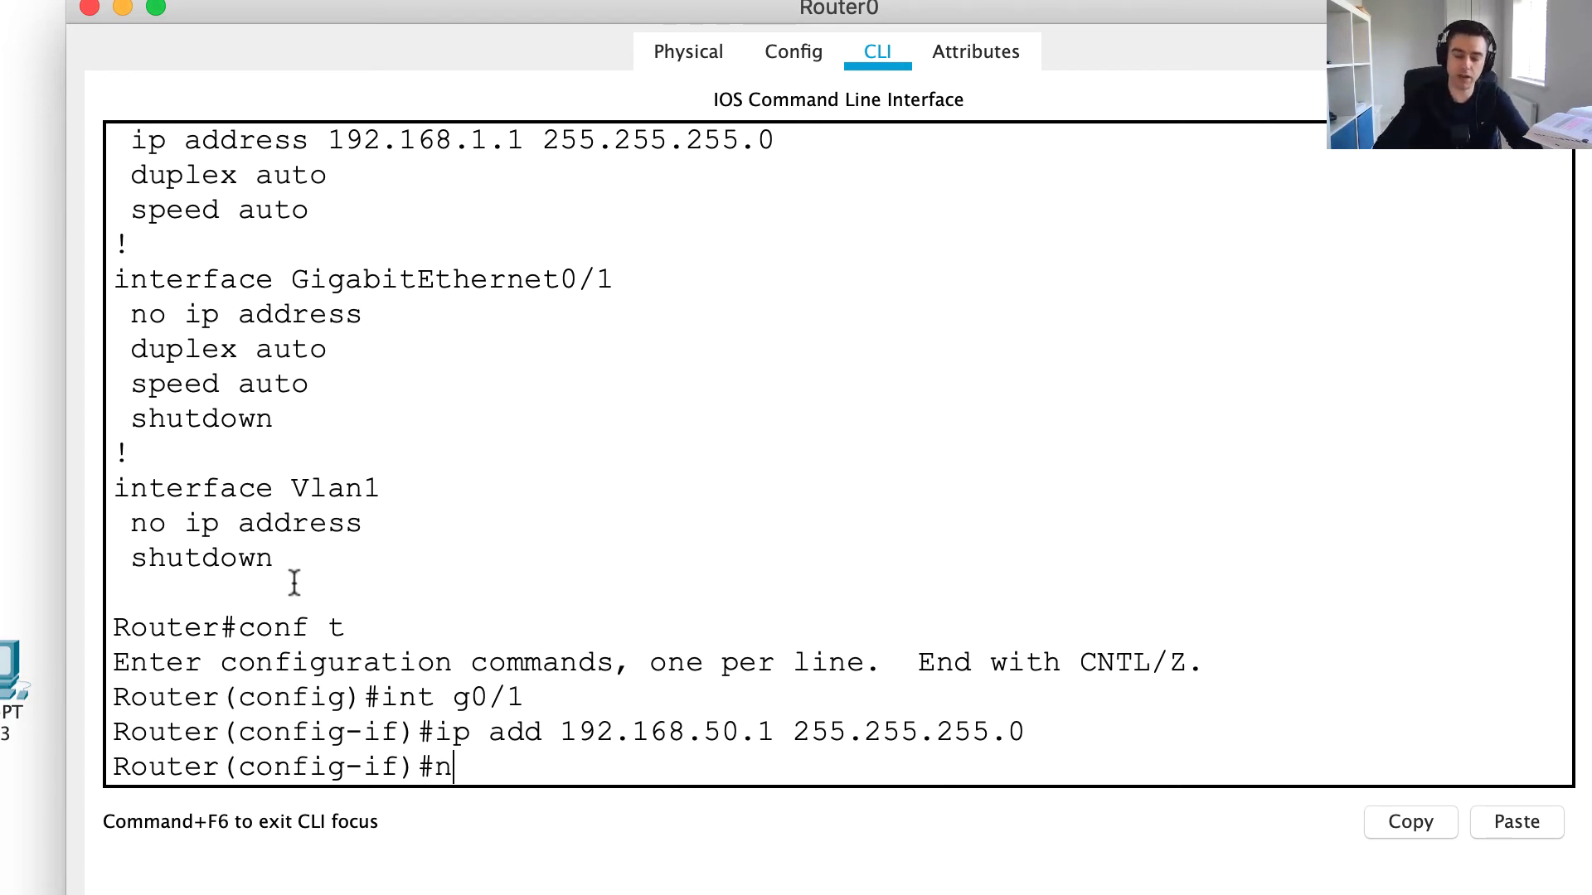
text(o shut)
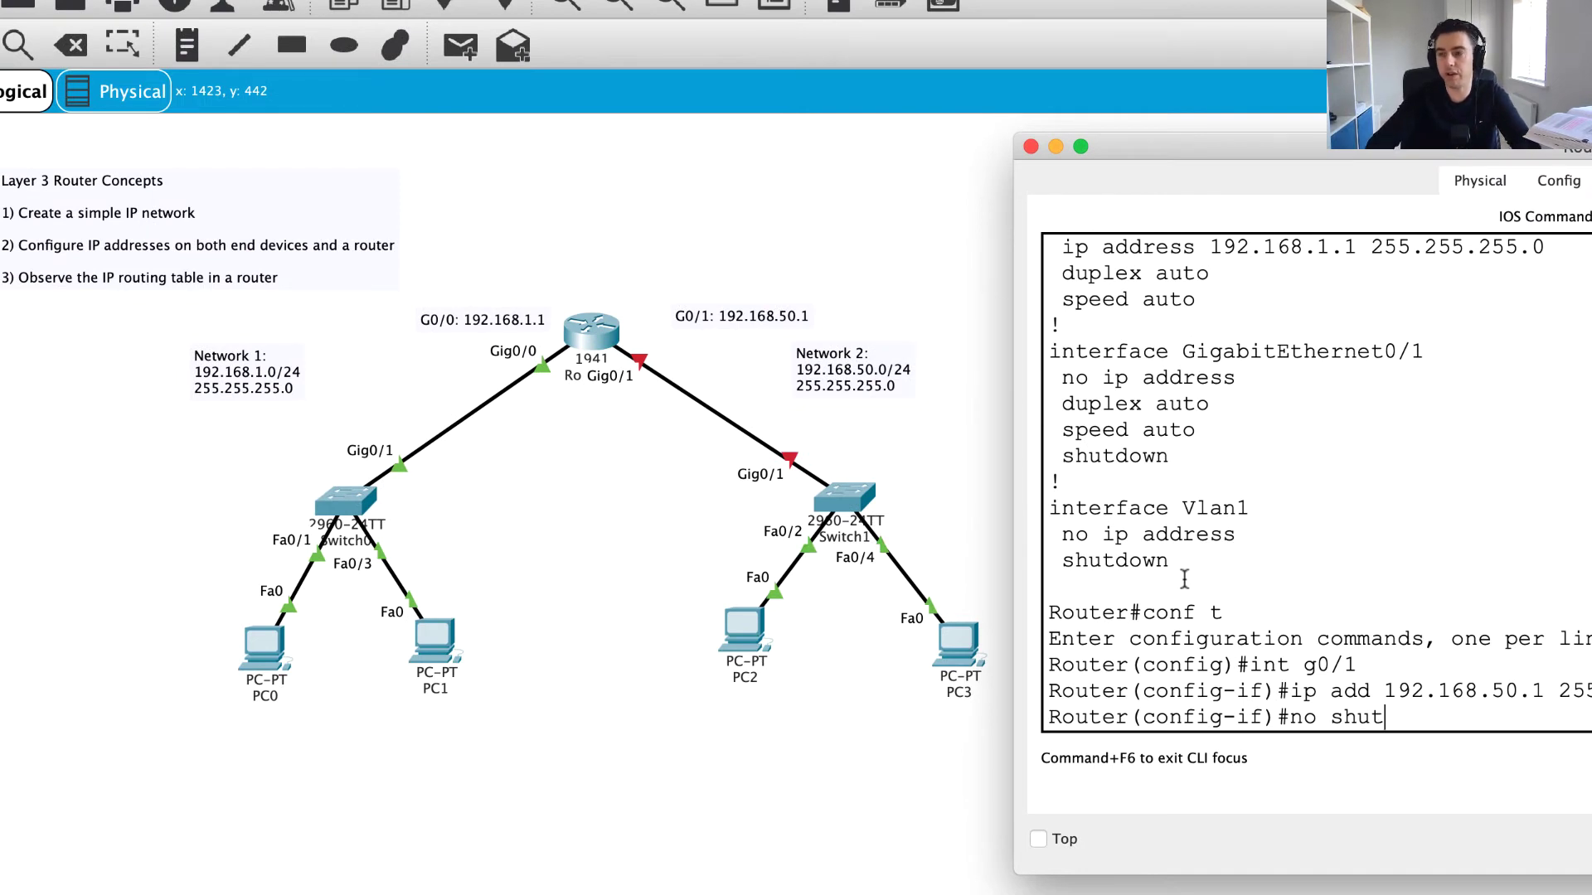
key(Return)
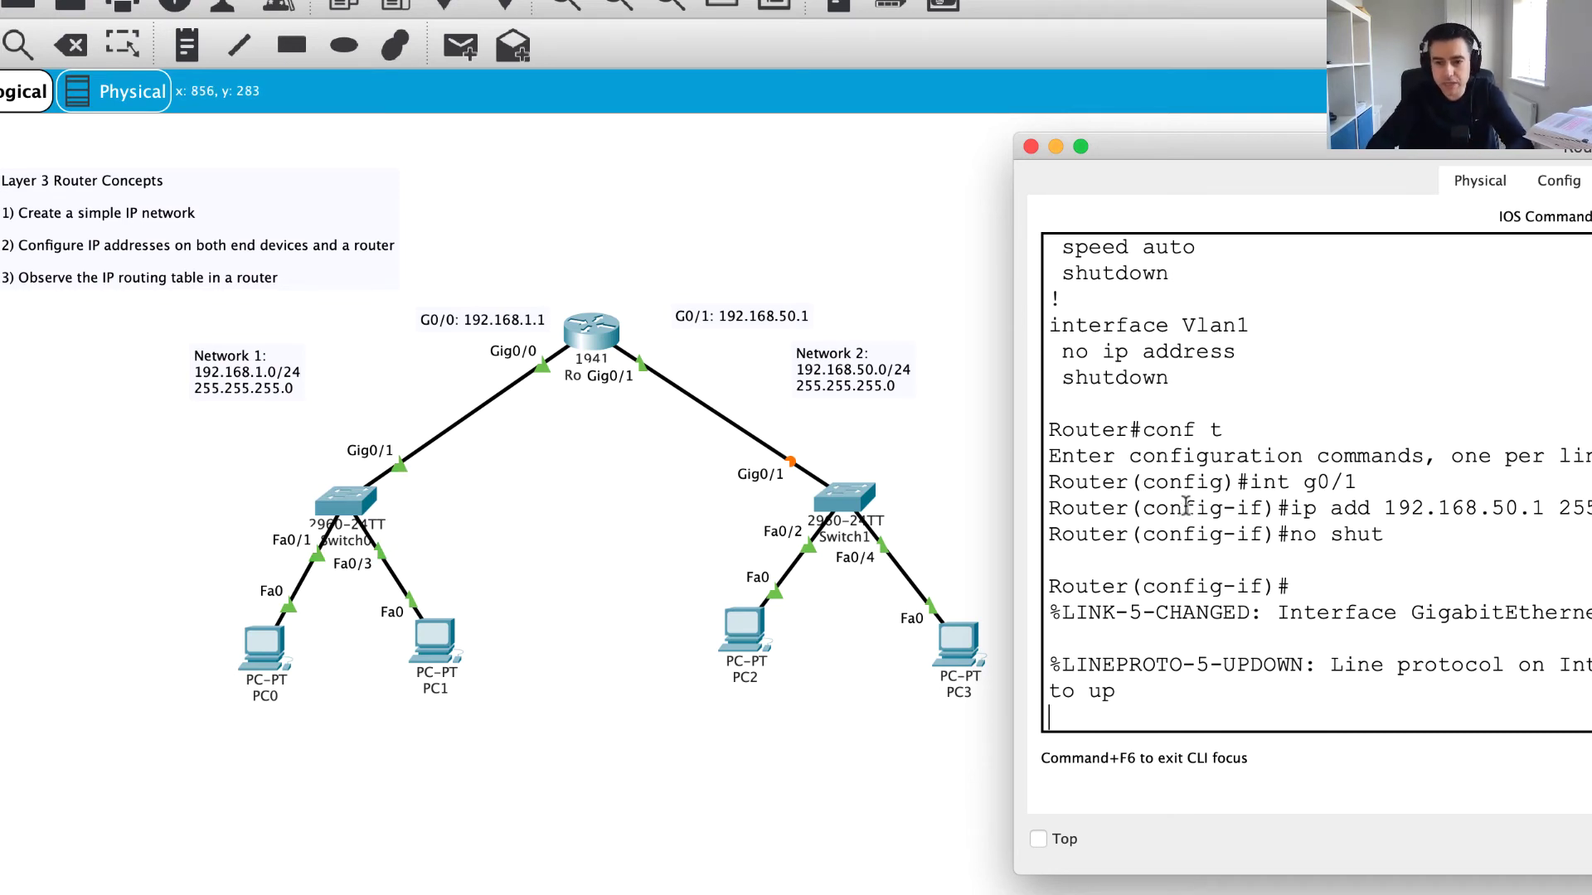
key(Return)
key(Return)
key(Return)
key(Return)
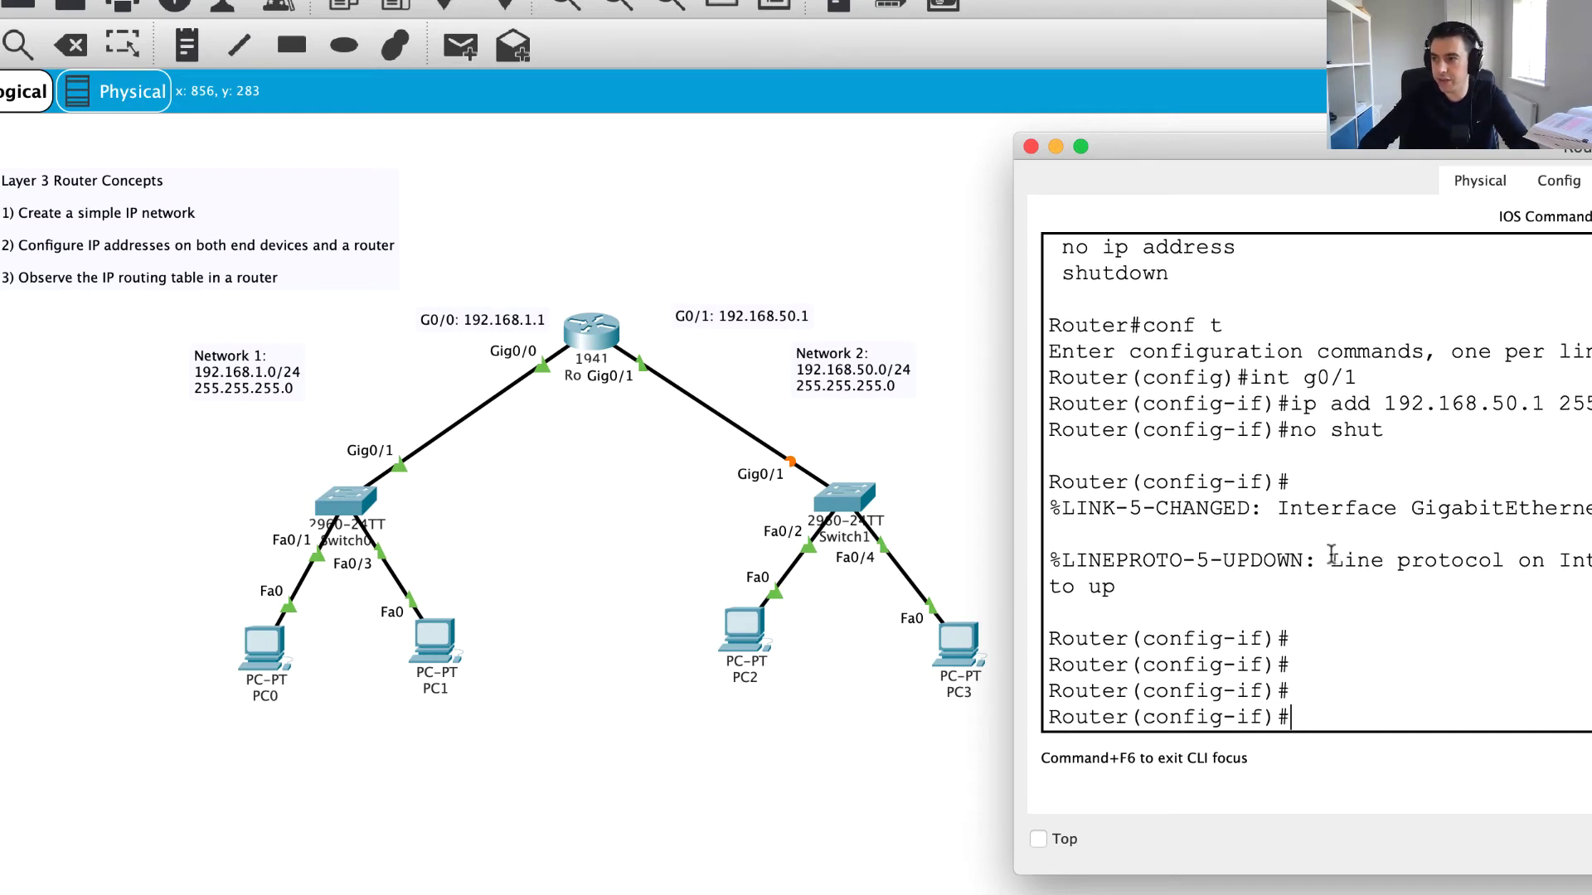
mouse_move(1333, 561)
mouse_down()
mouse_move(1400, 581)
mouse_move(1335, 580)
mouse_up()
click(1400, 580)
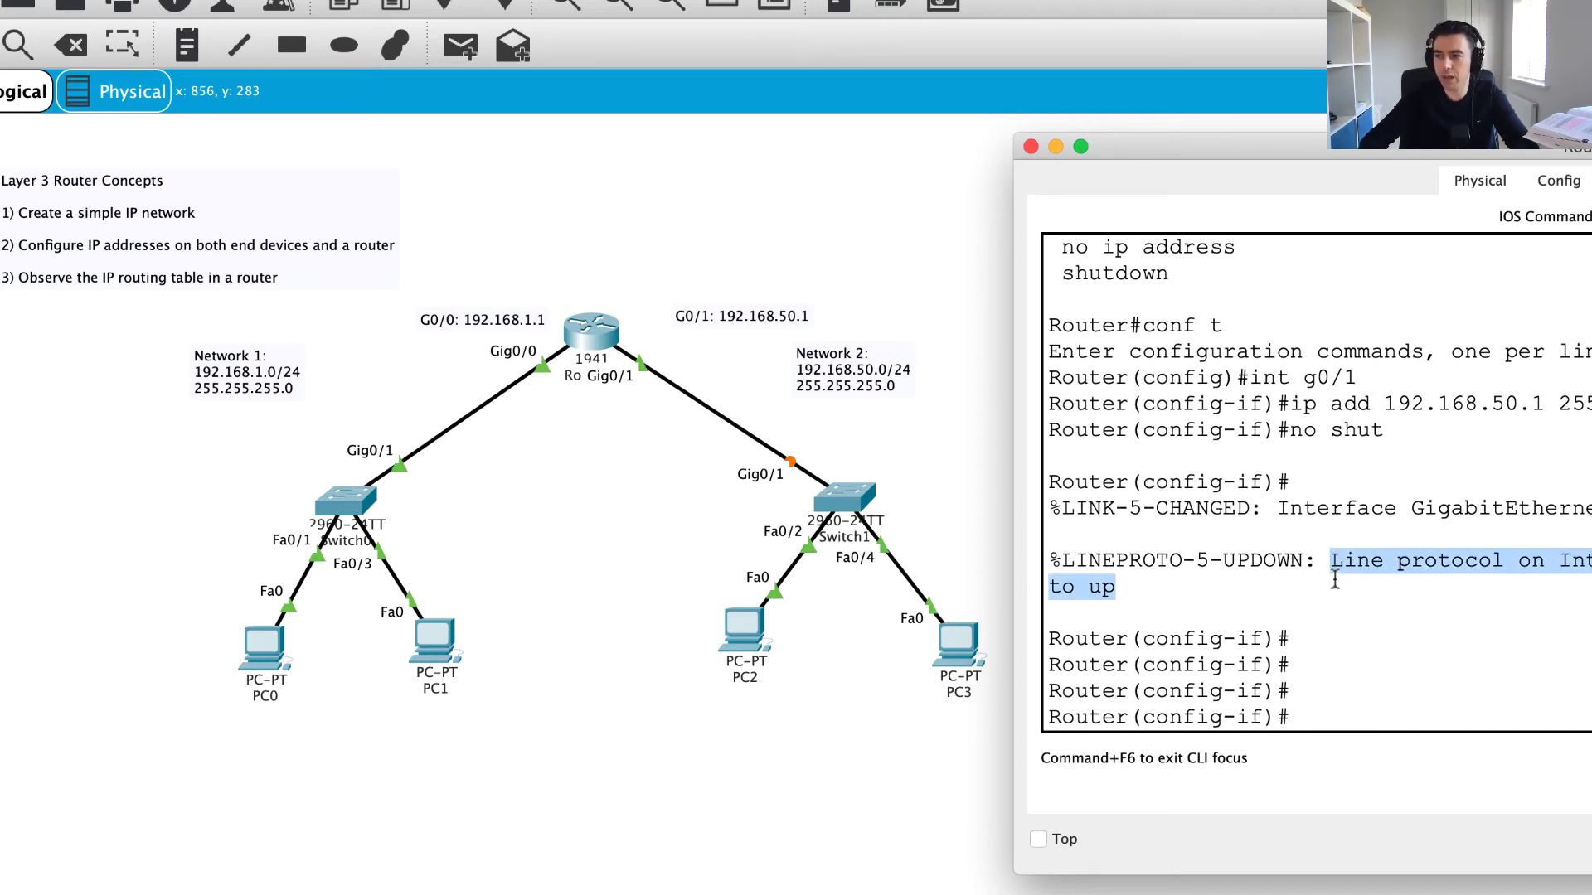
click(1330, 565)
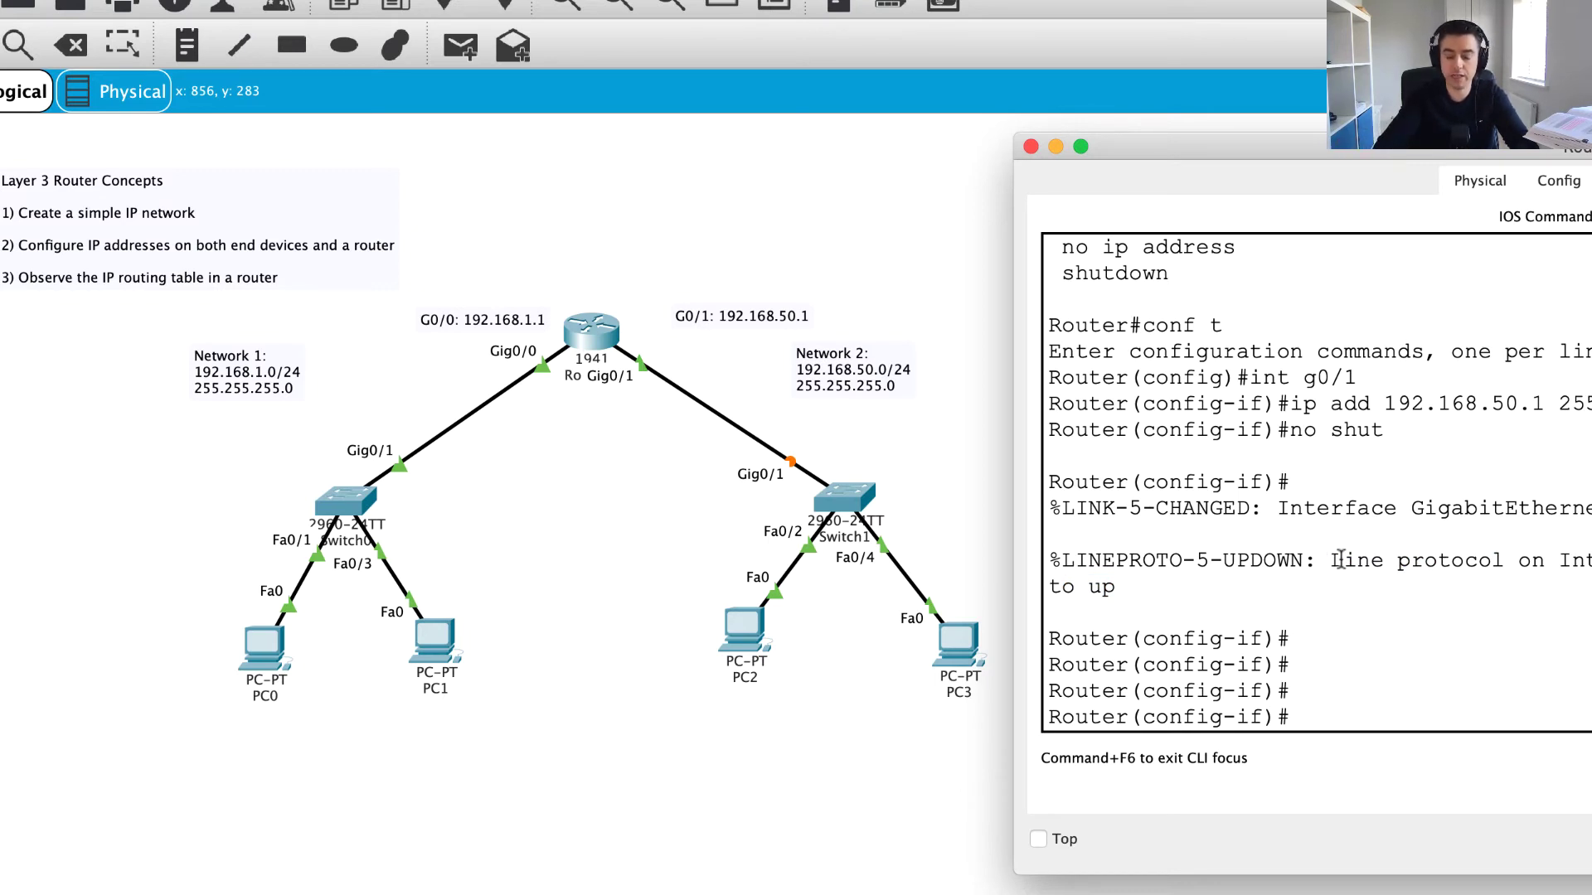
Step: Shut down GigabitEthernet0/1 again
text(shut)
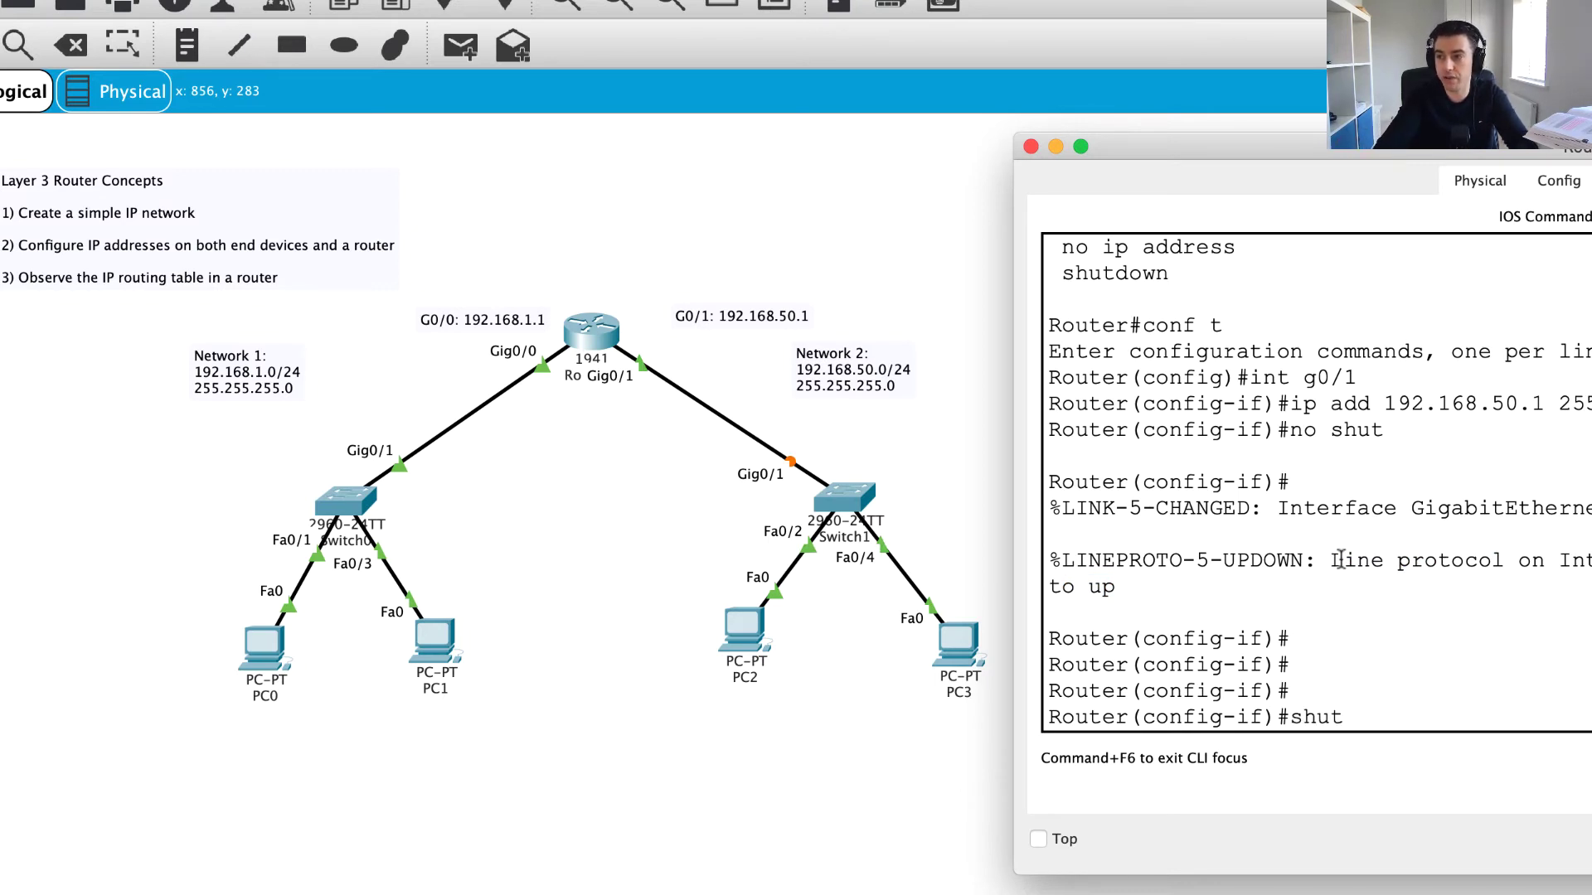
text(down)
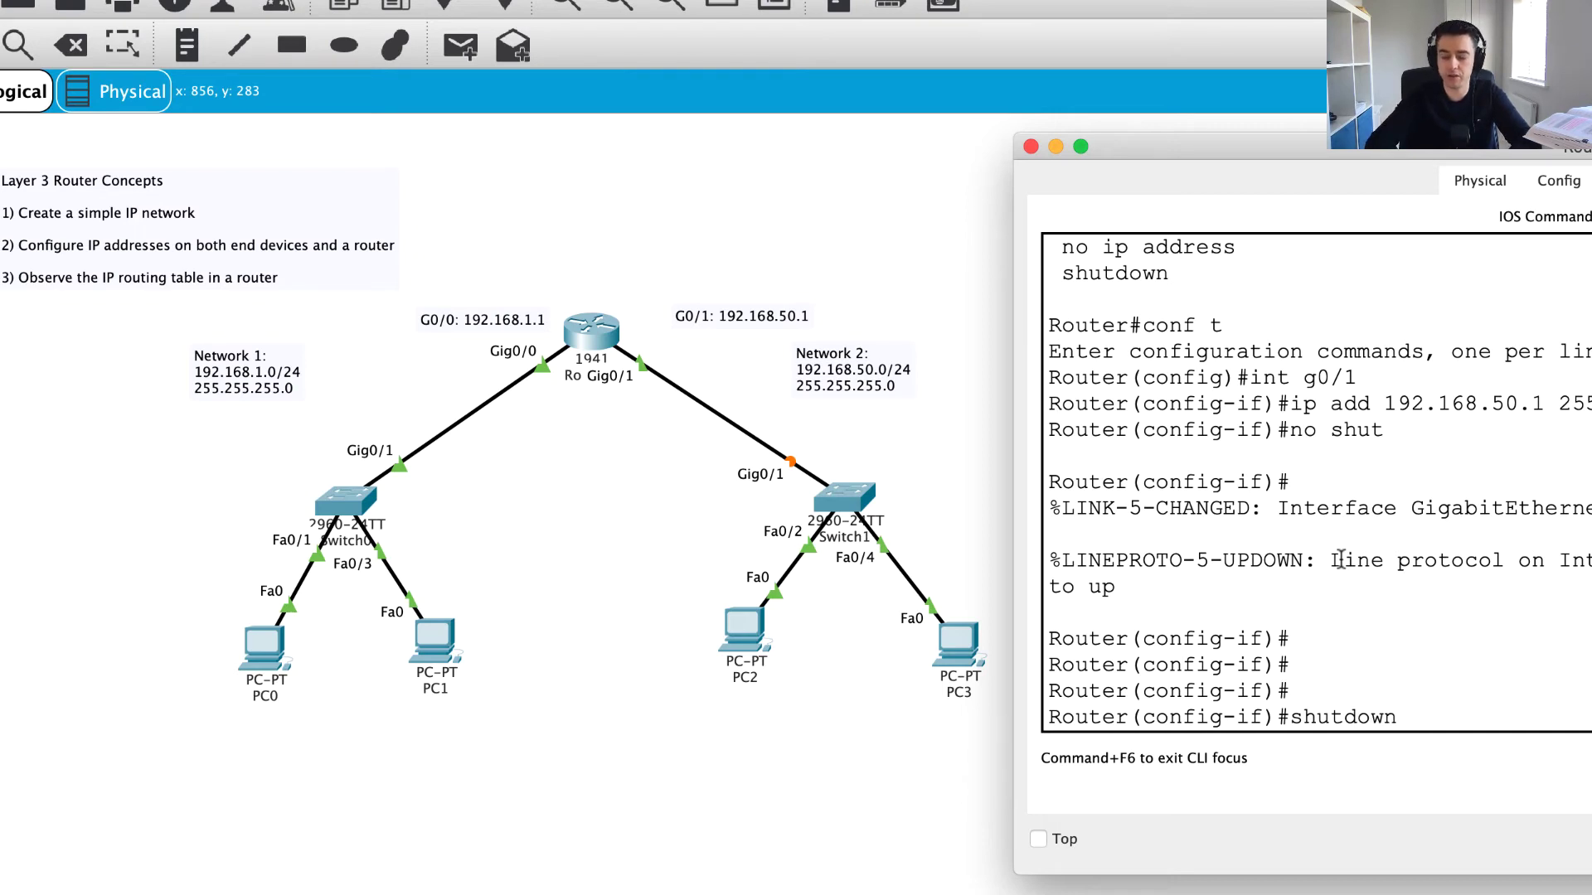
key(Return)
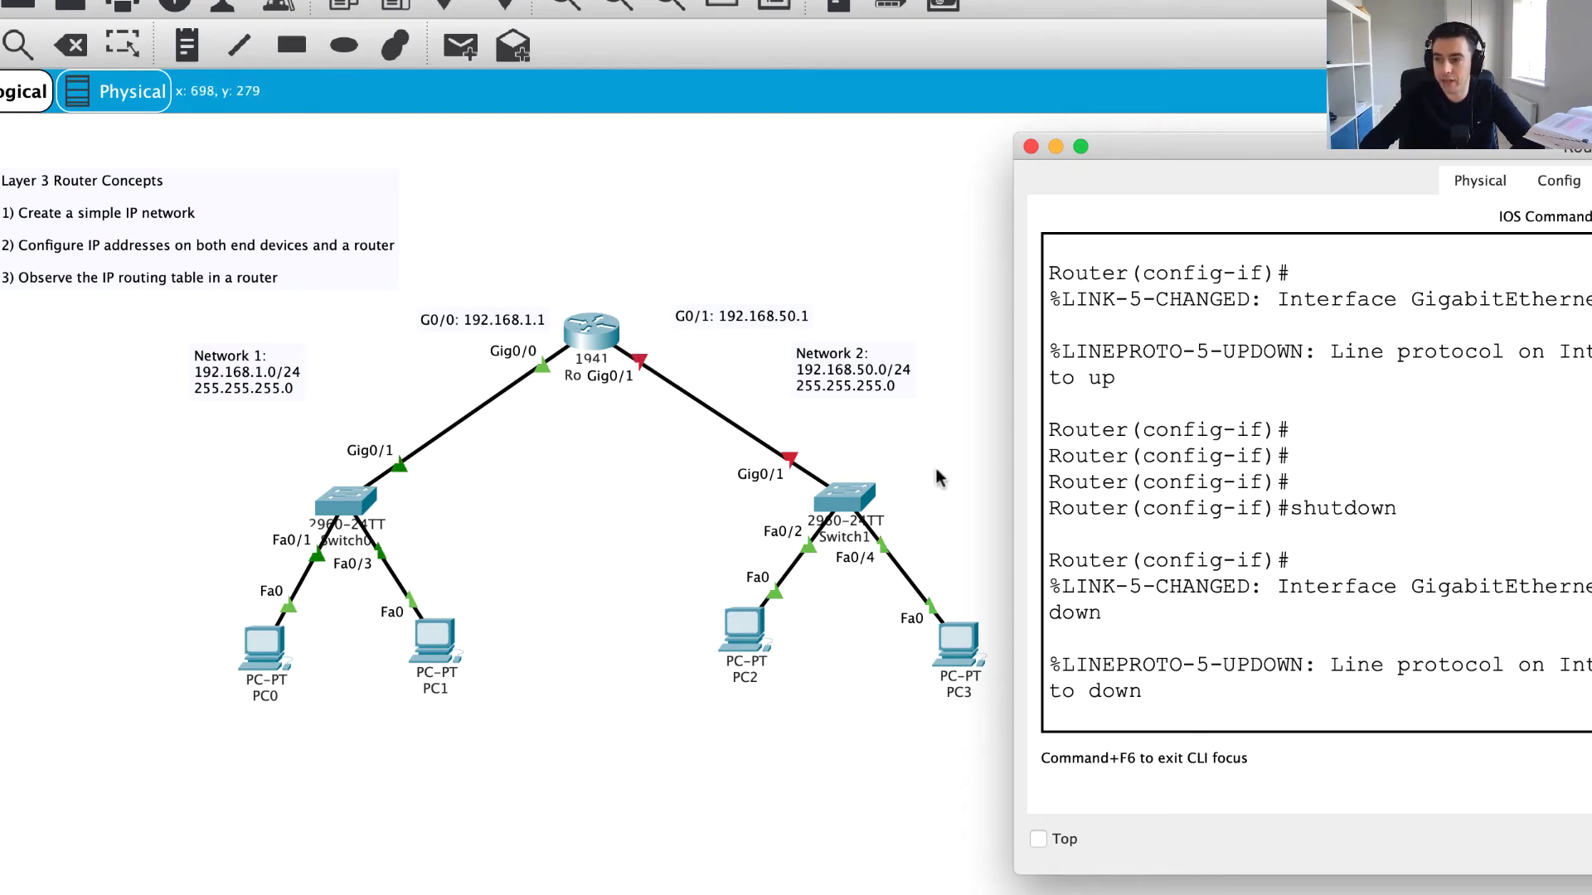
key(Return)
key(Return)
key(Return)
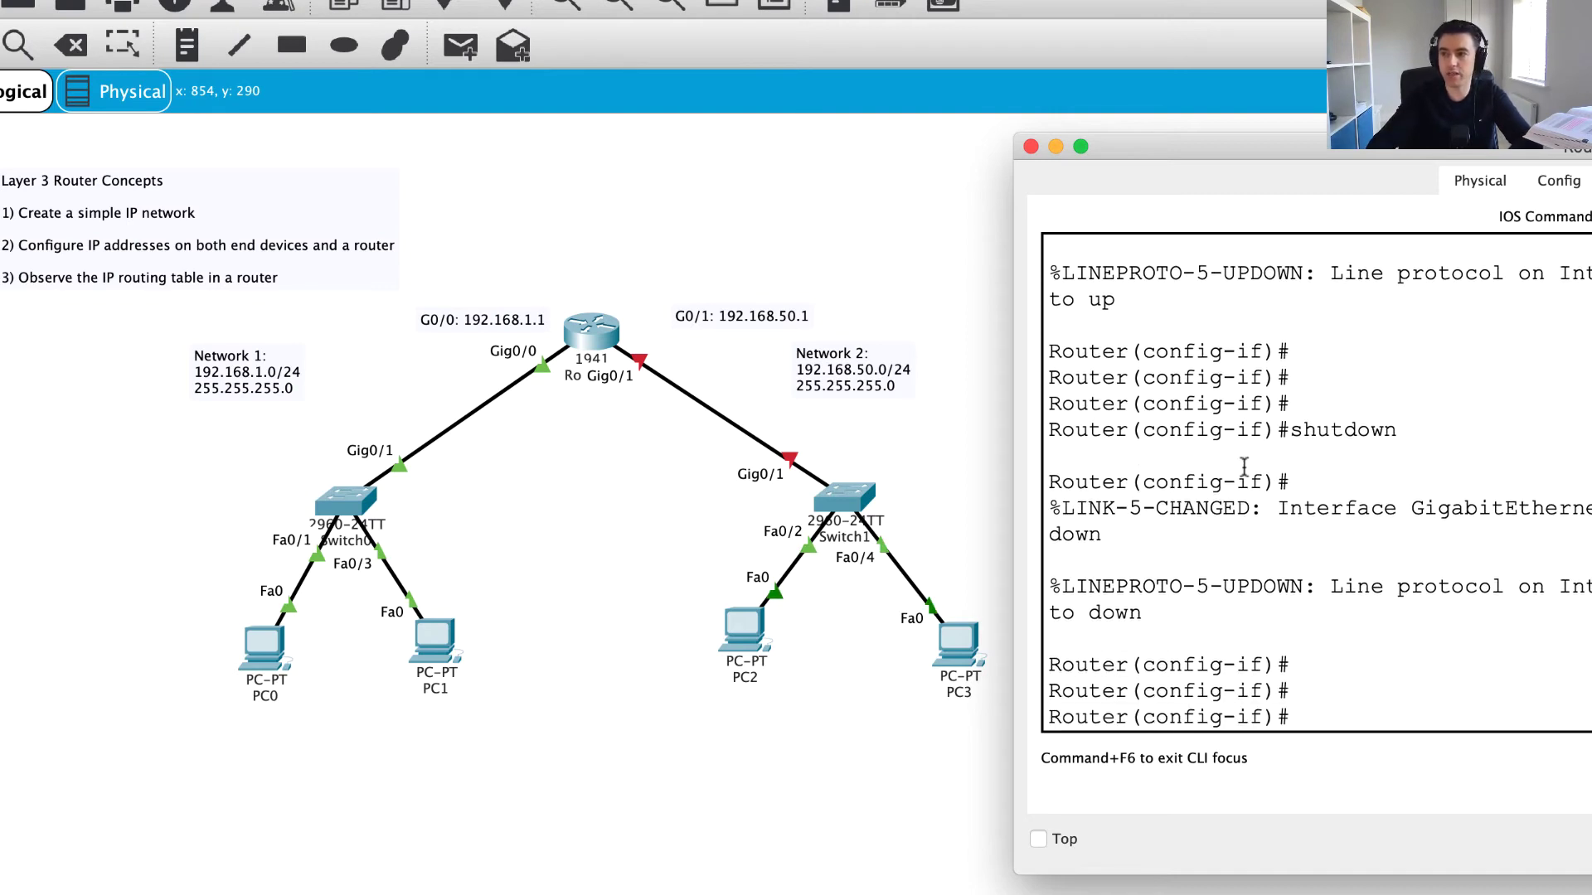
Step: Exit twice to return to the Router# privileged prompt
text(exit)
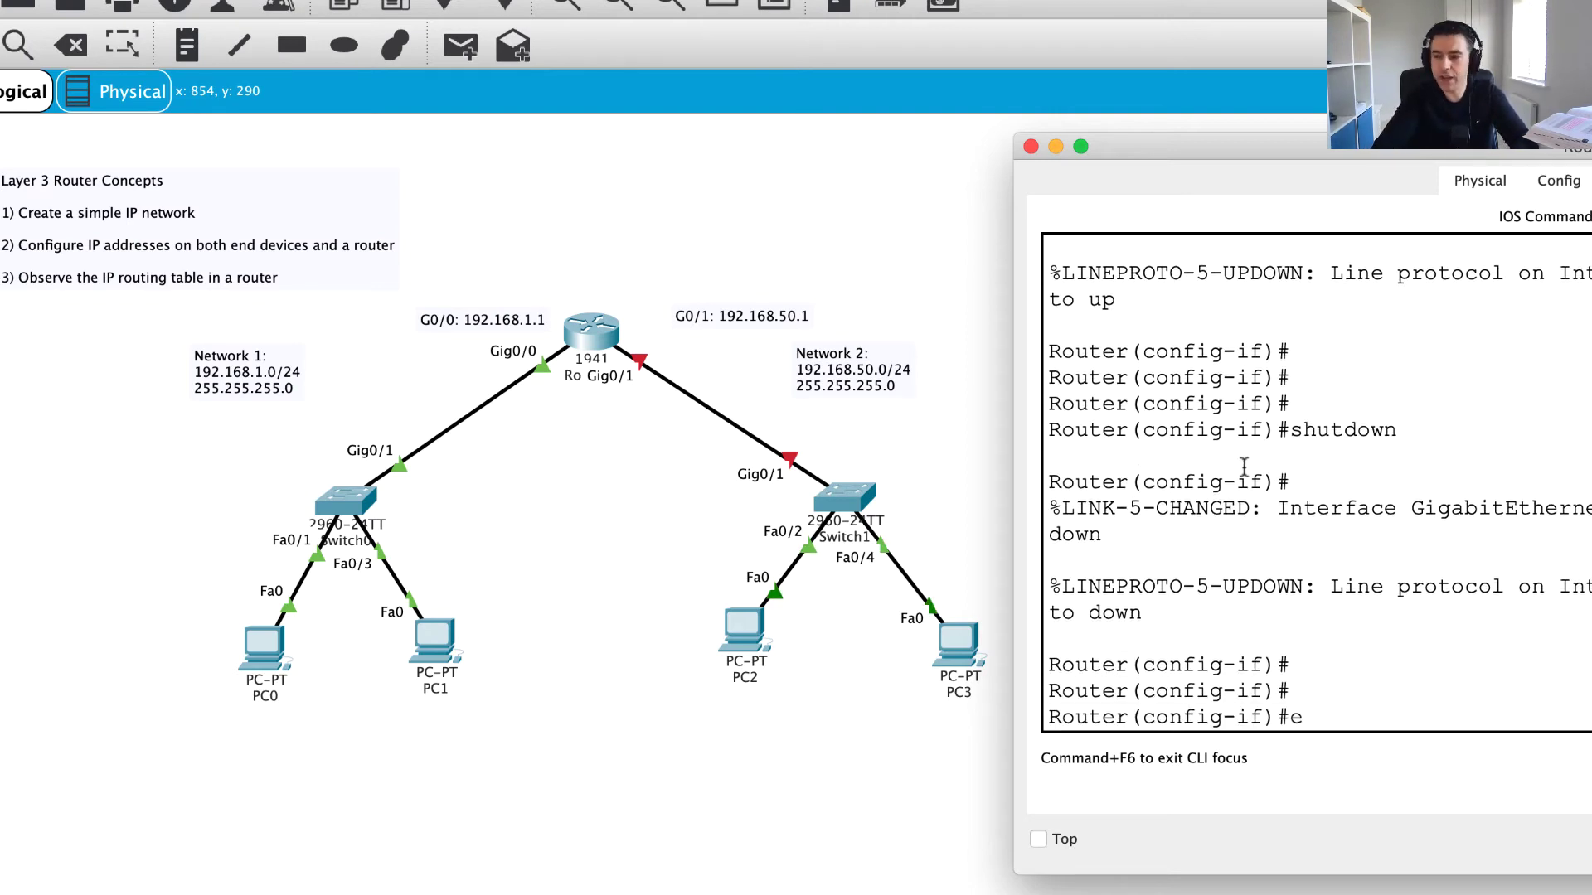
key(Return)
key(Return)
text(exit)
key(Return)
key(Return)
key(Return)
key(Return)
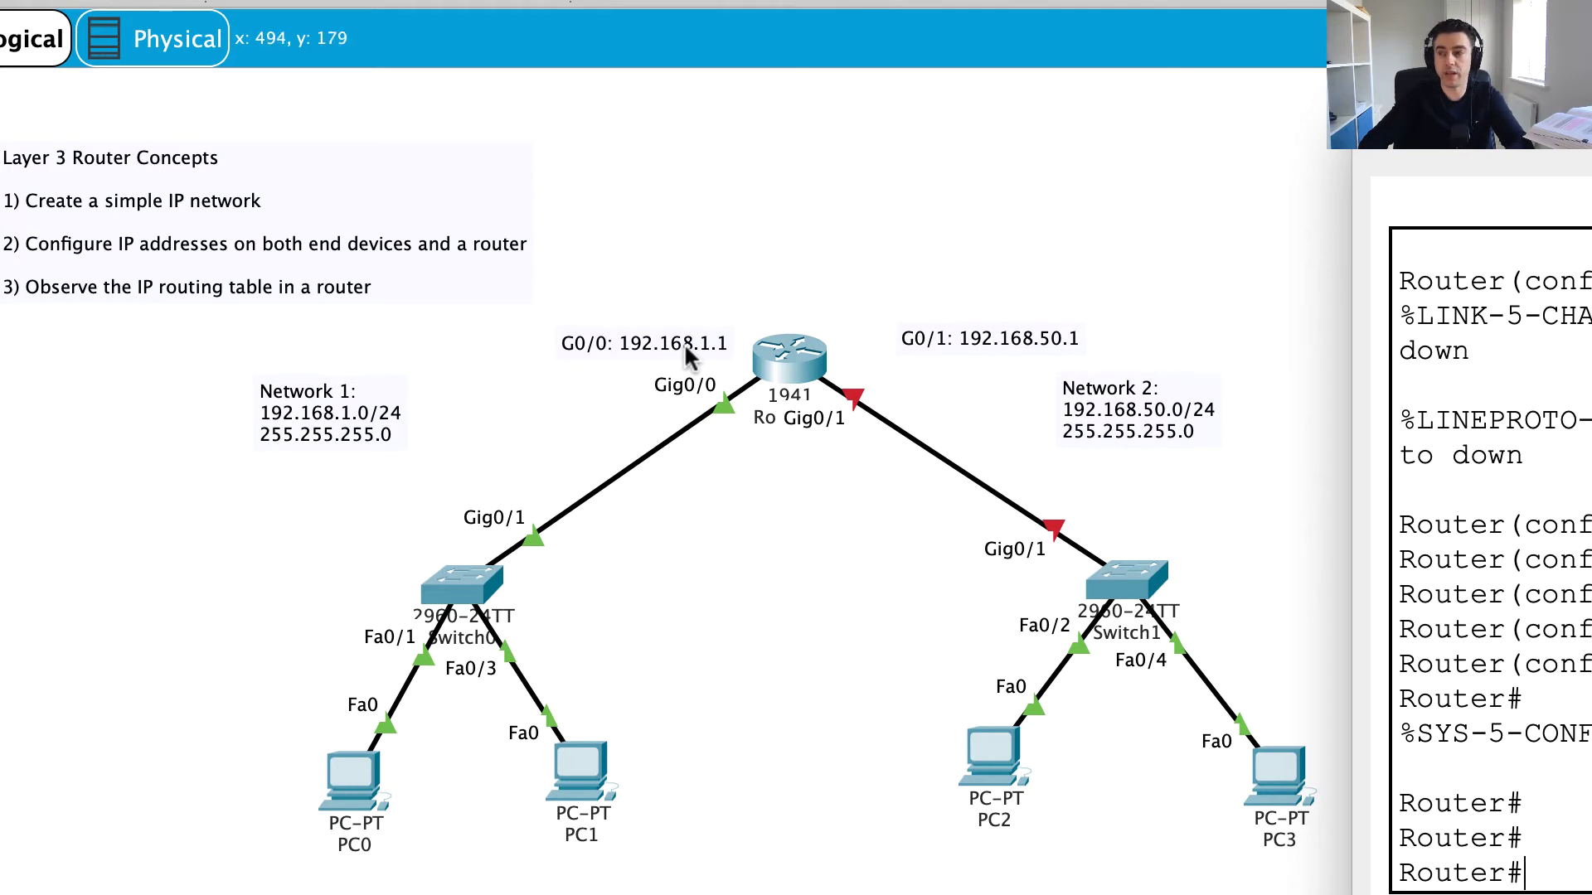
key(Return)
key(Return)
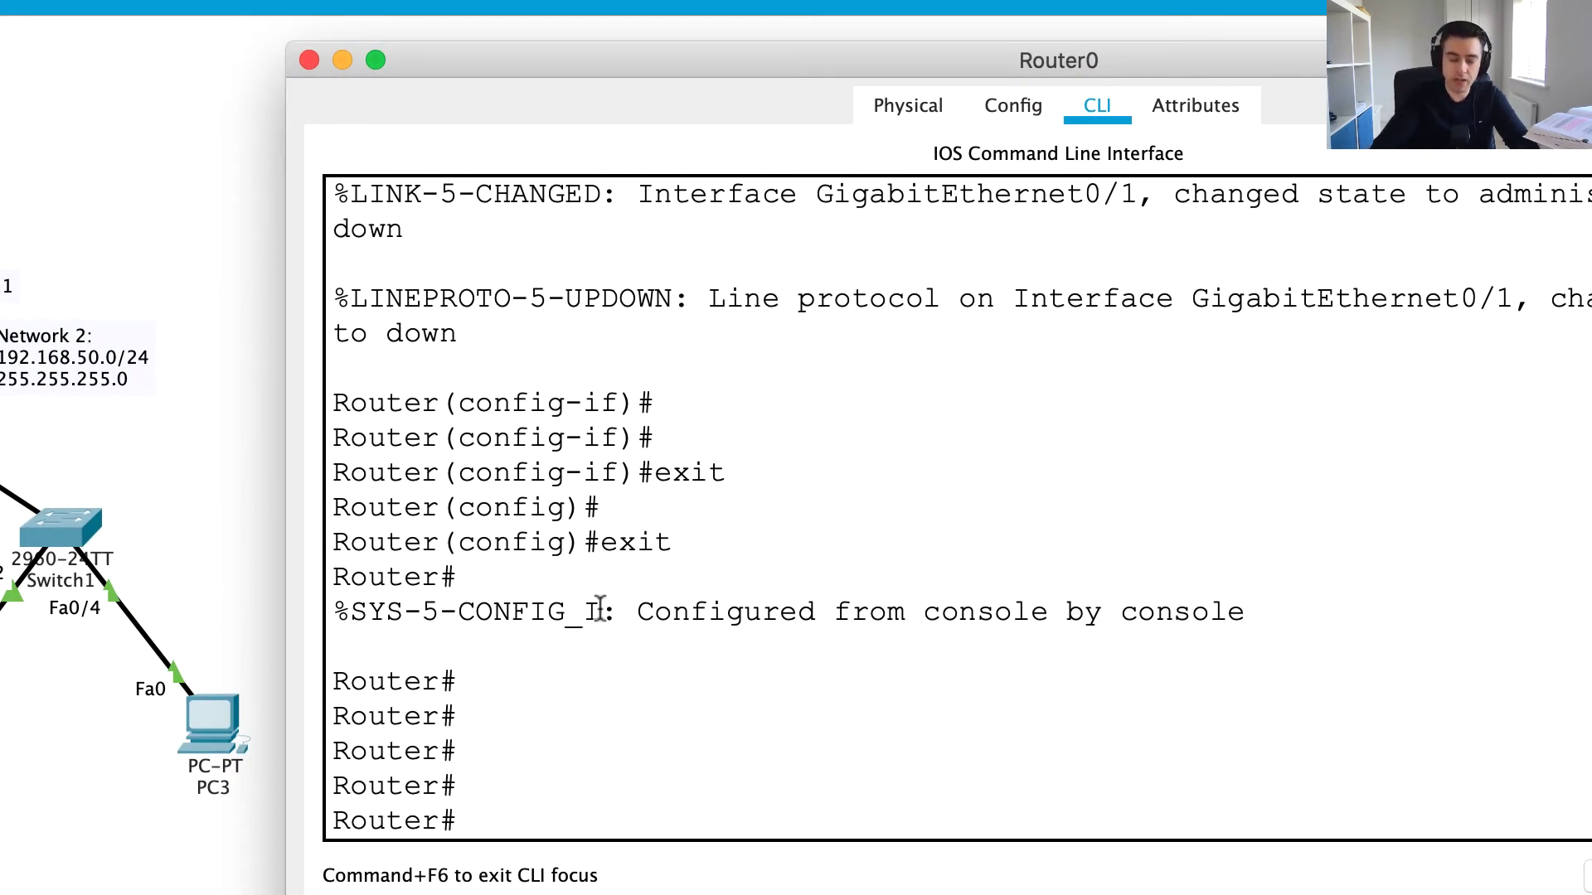
text(show ip route)
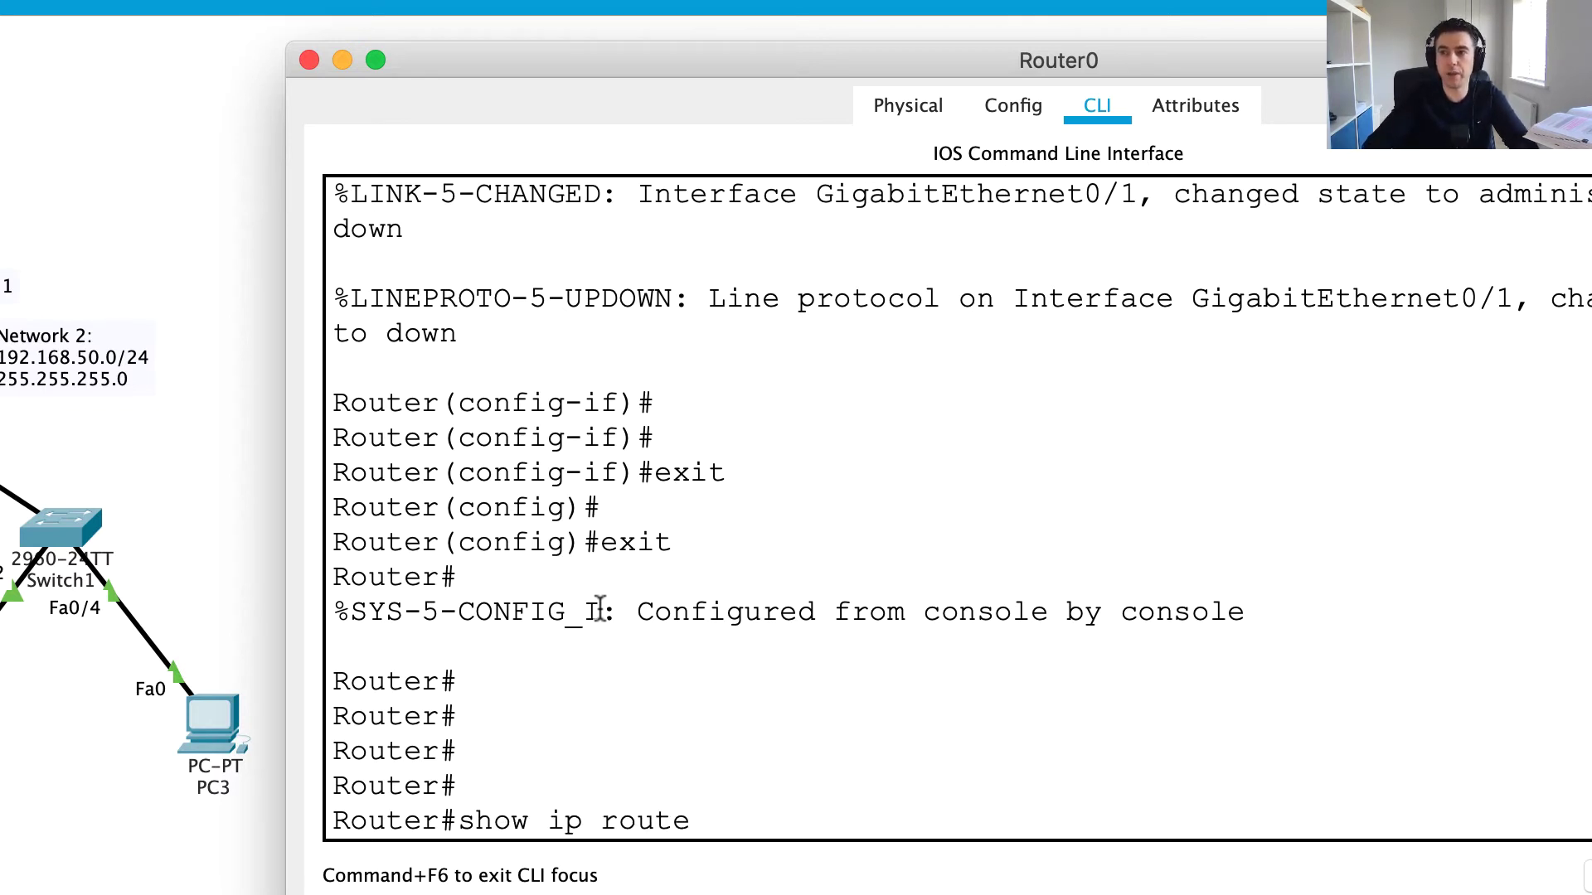
key(Return)
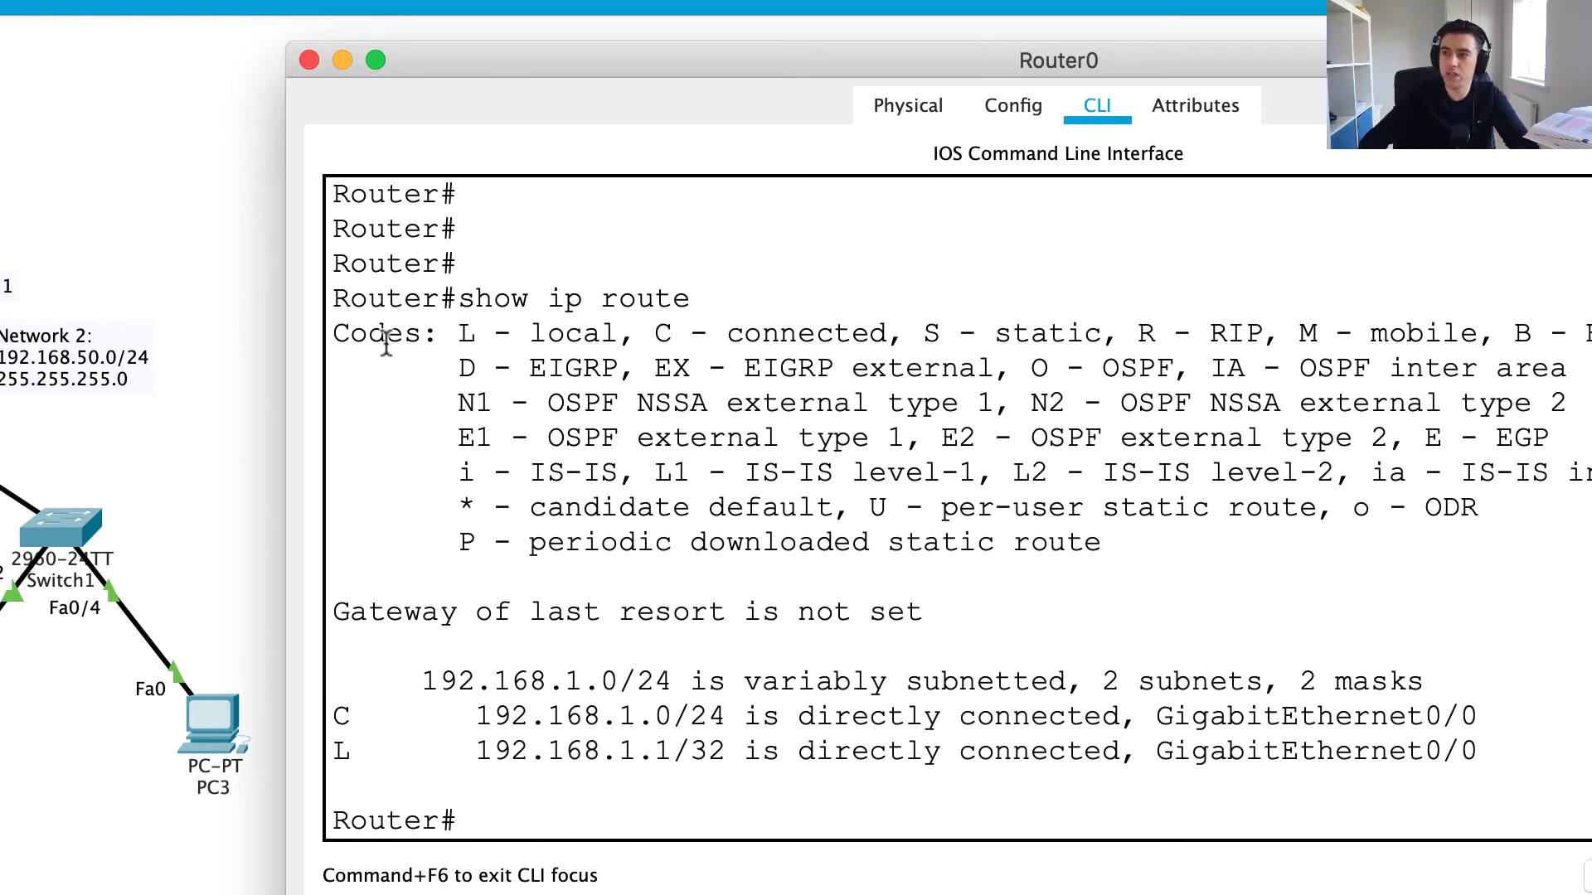
drag(331, 323, 1144, 547)
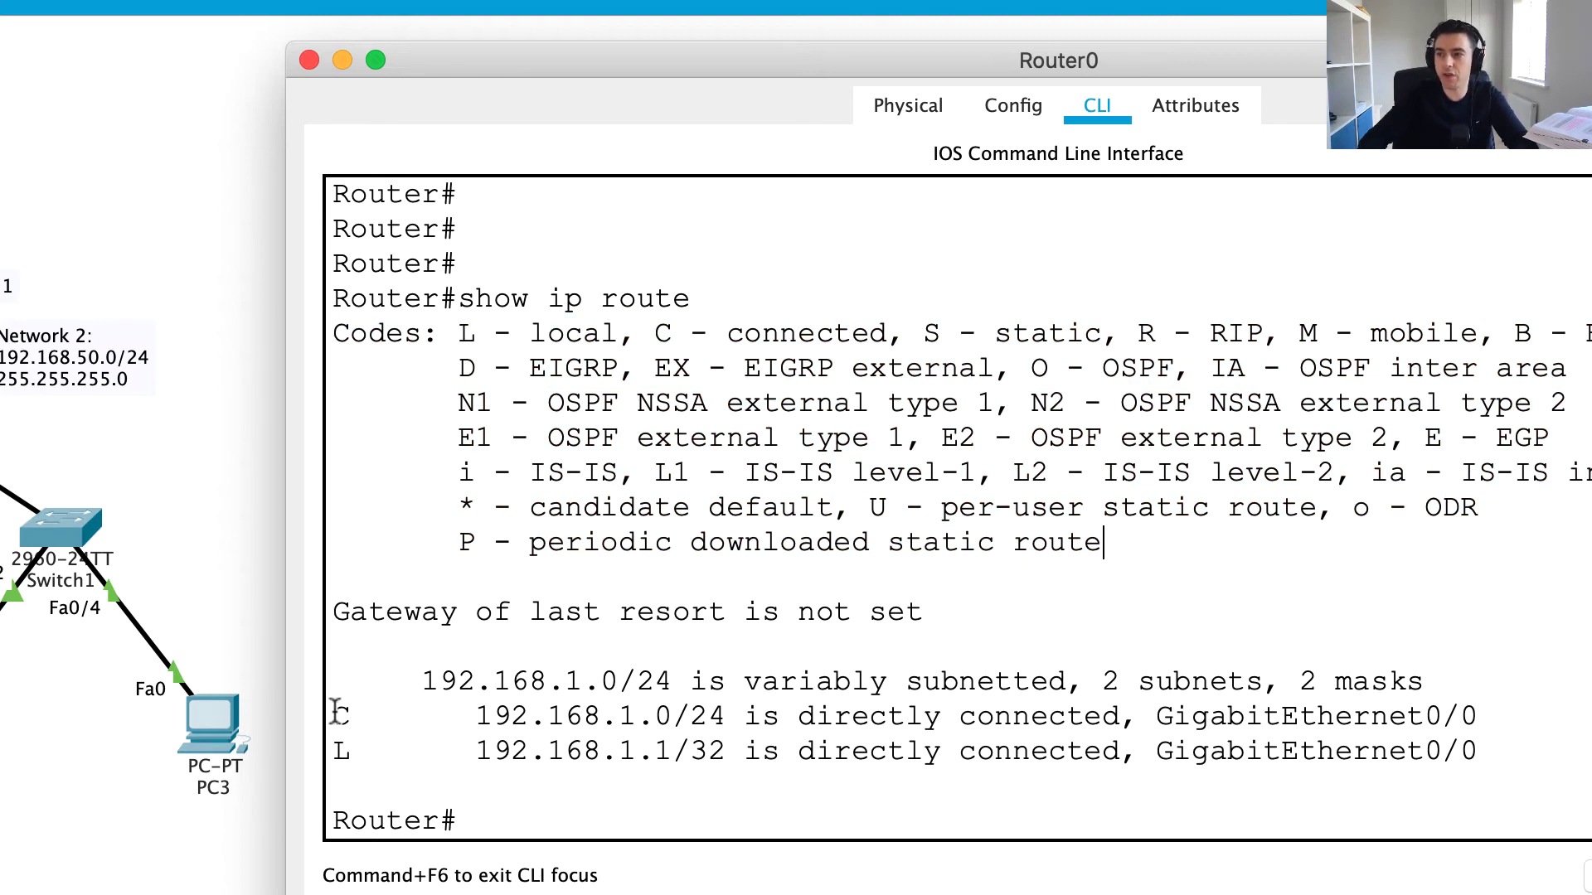
drag(334, 715, 365, 750)
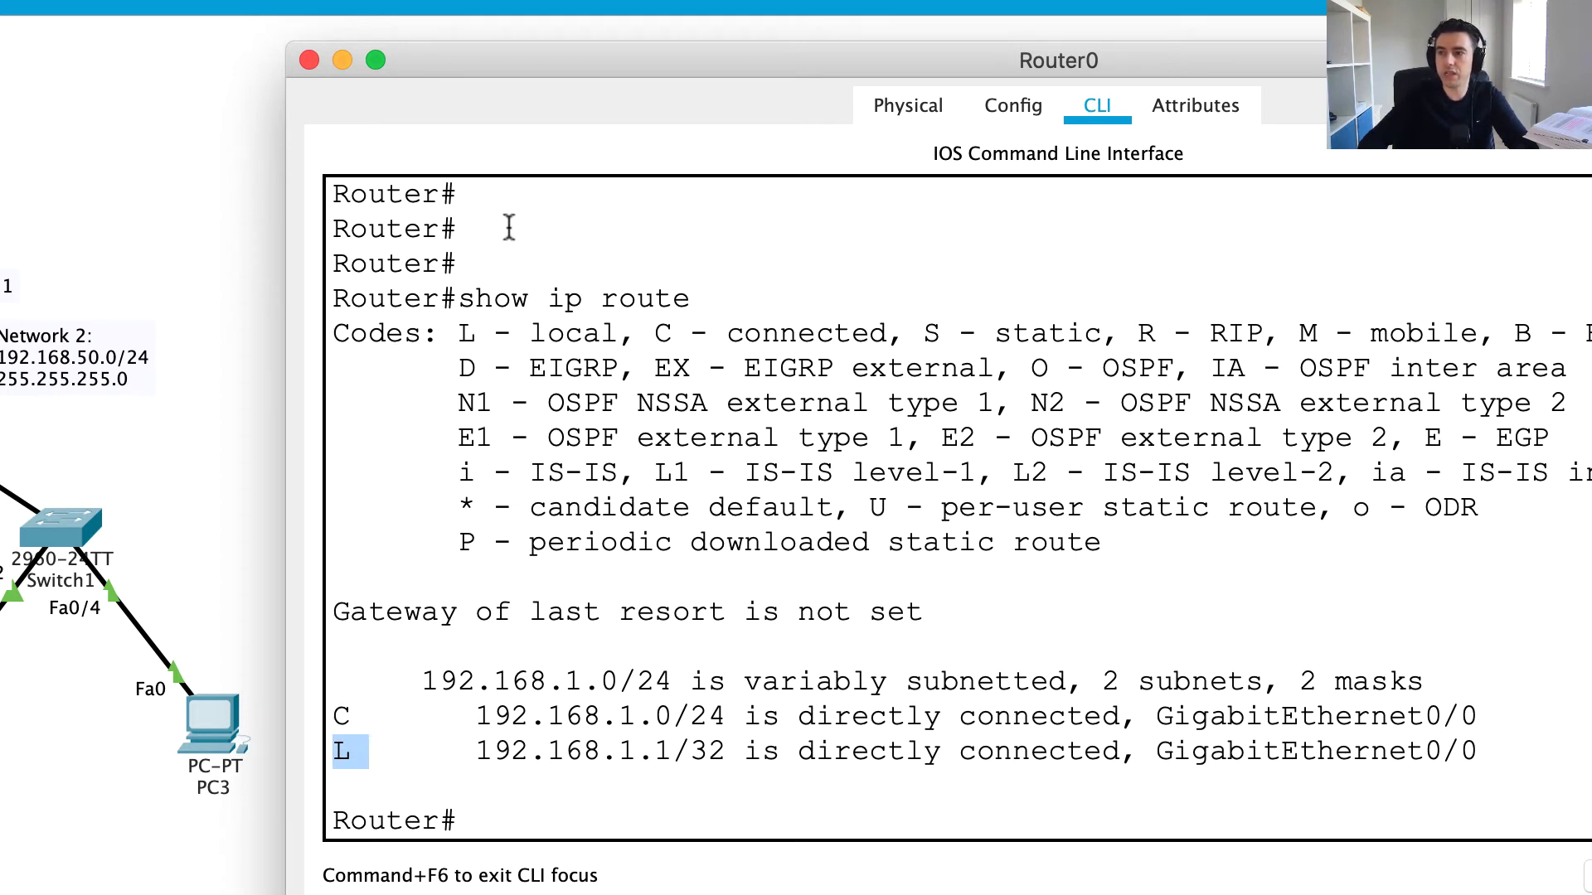
drag(336, 715, 1484, 711)
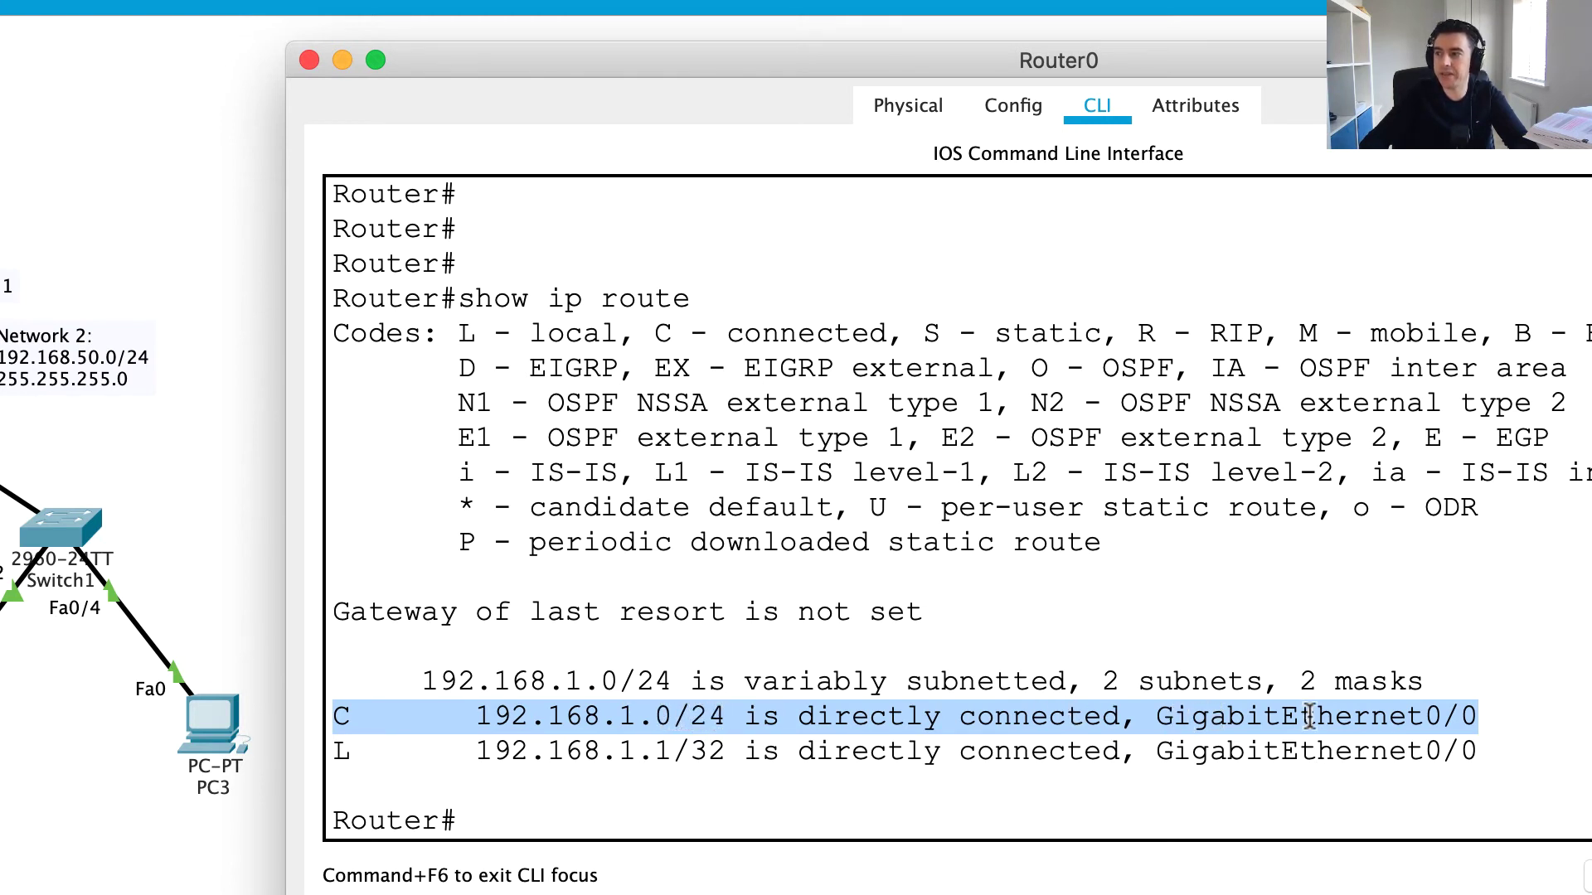
click(1483, 716)
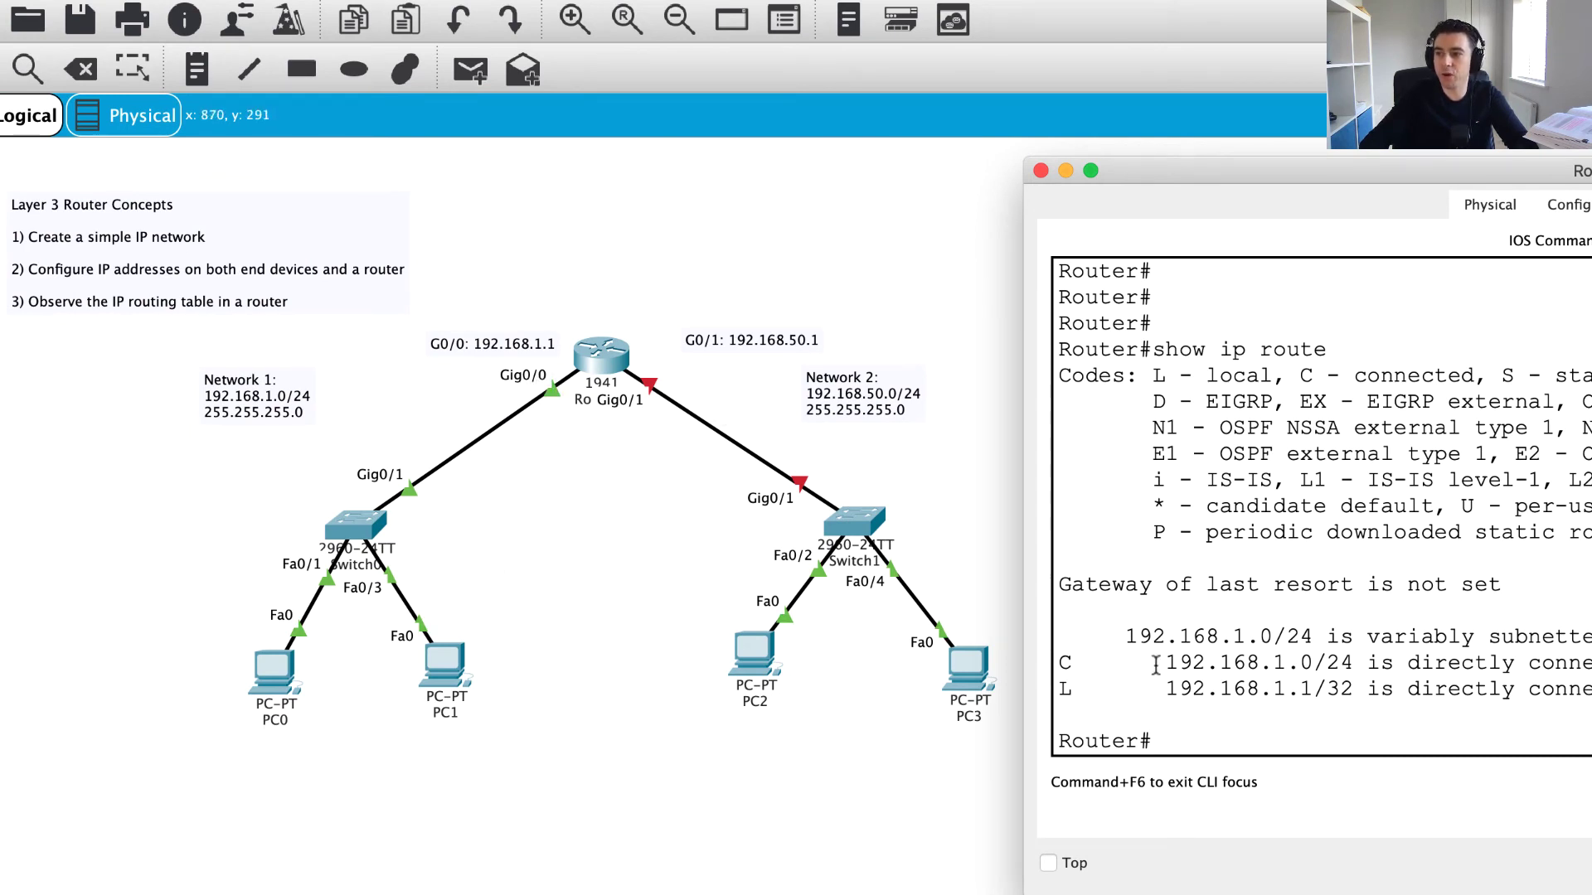
drag(1166, 662, 1330, 663)
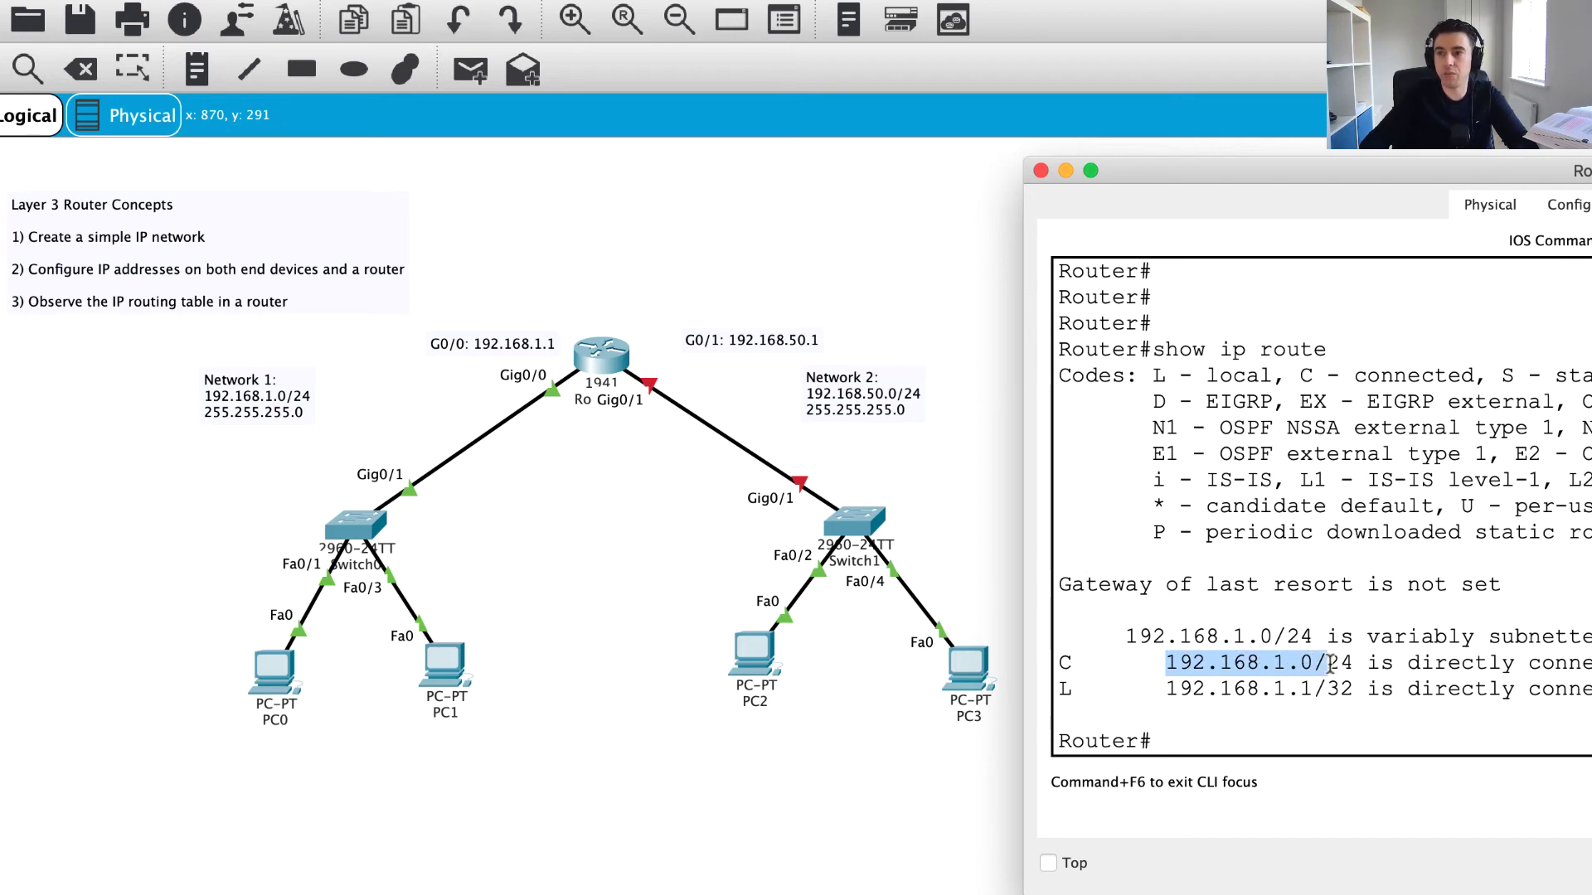
click(1335, 663)
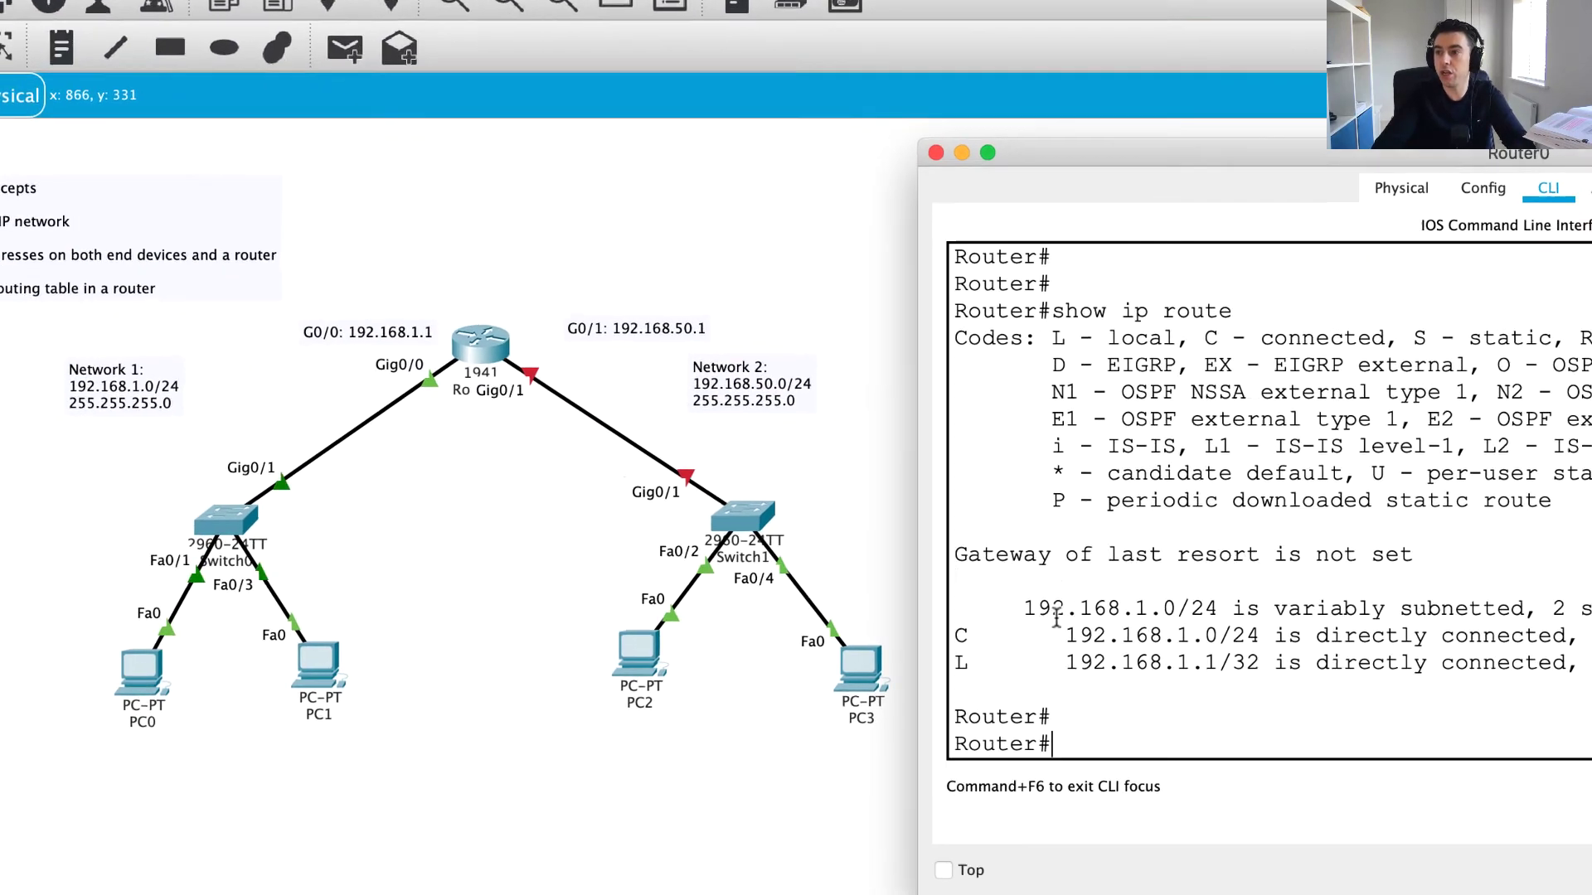
Step: Enable Router0's GigabitEthernet0/1 interface with no shutdown from configuration mode
key(Return)
key(Return)
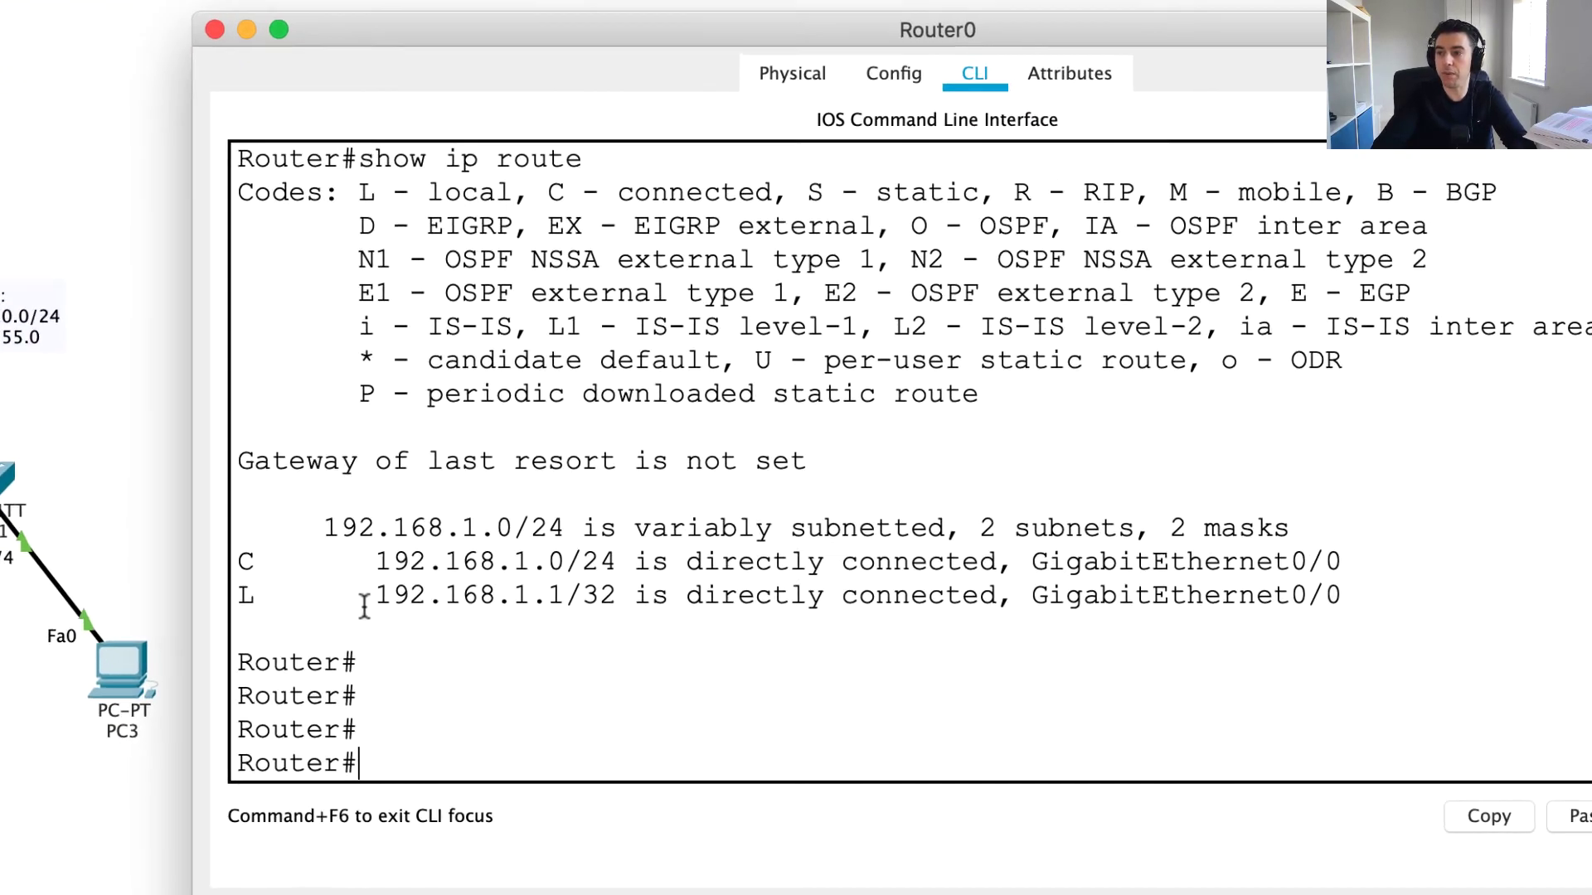
text(conf )
text(t)
key(Return)
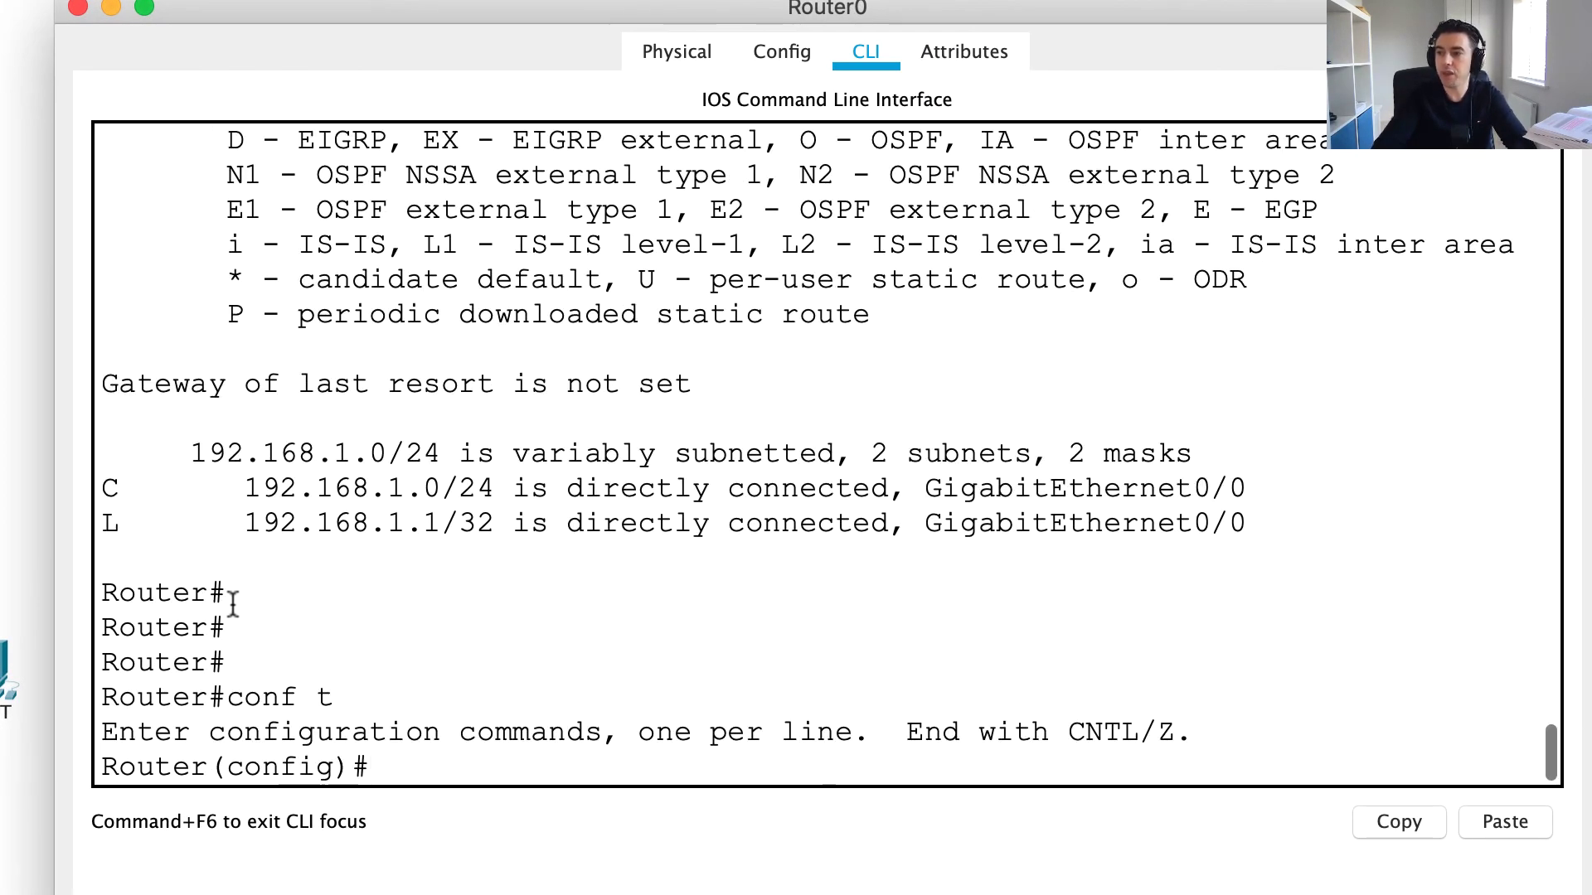
text(int g)
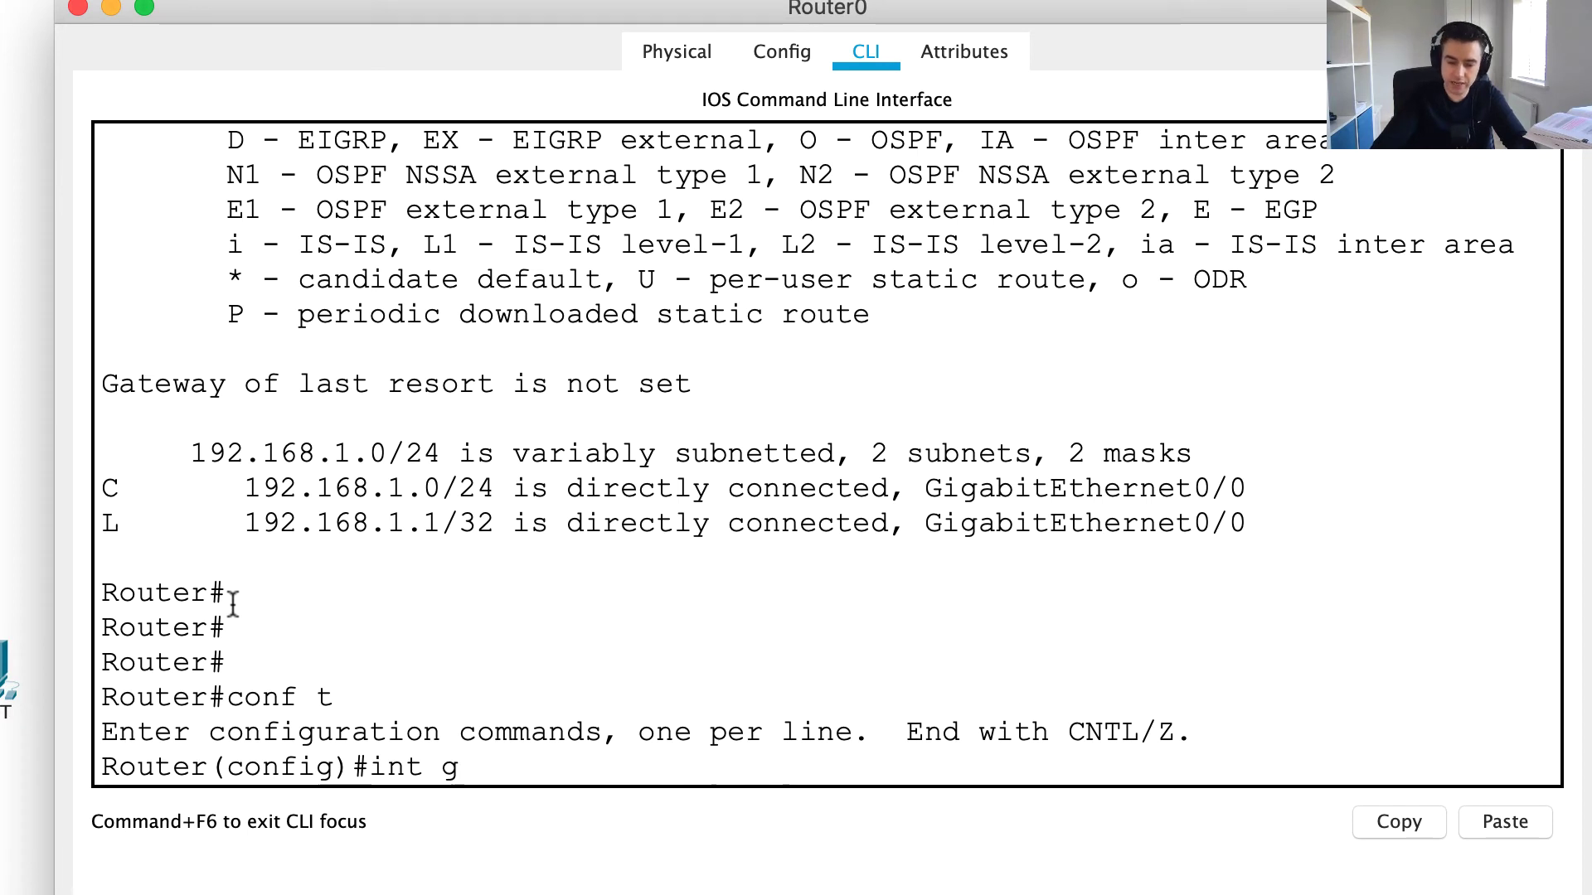
text(0/1)
key(Return)
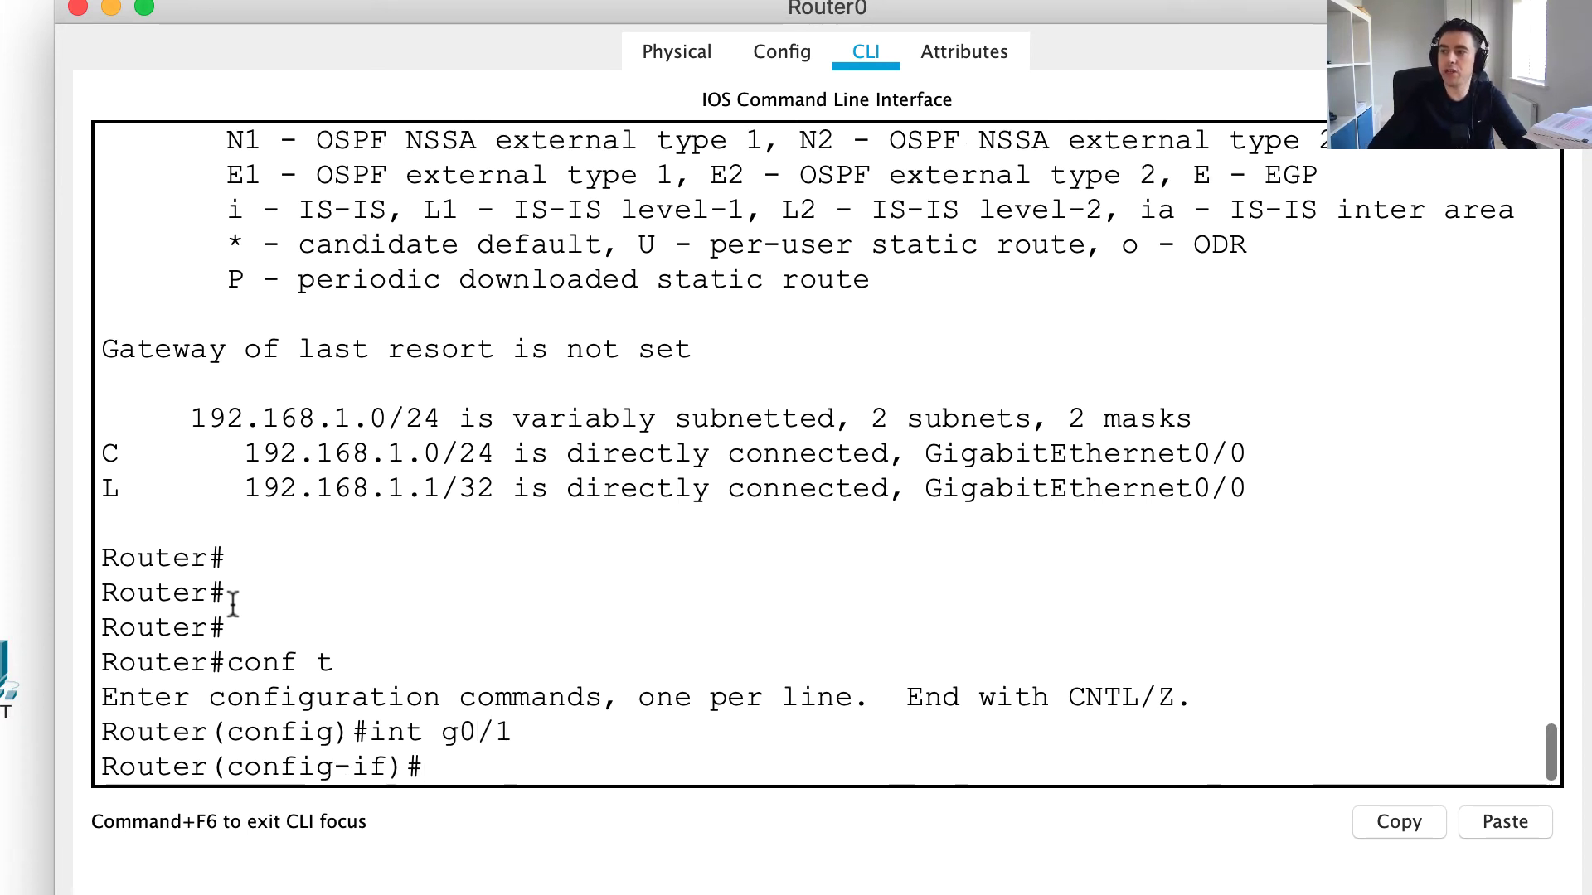
text(no shut)
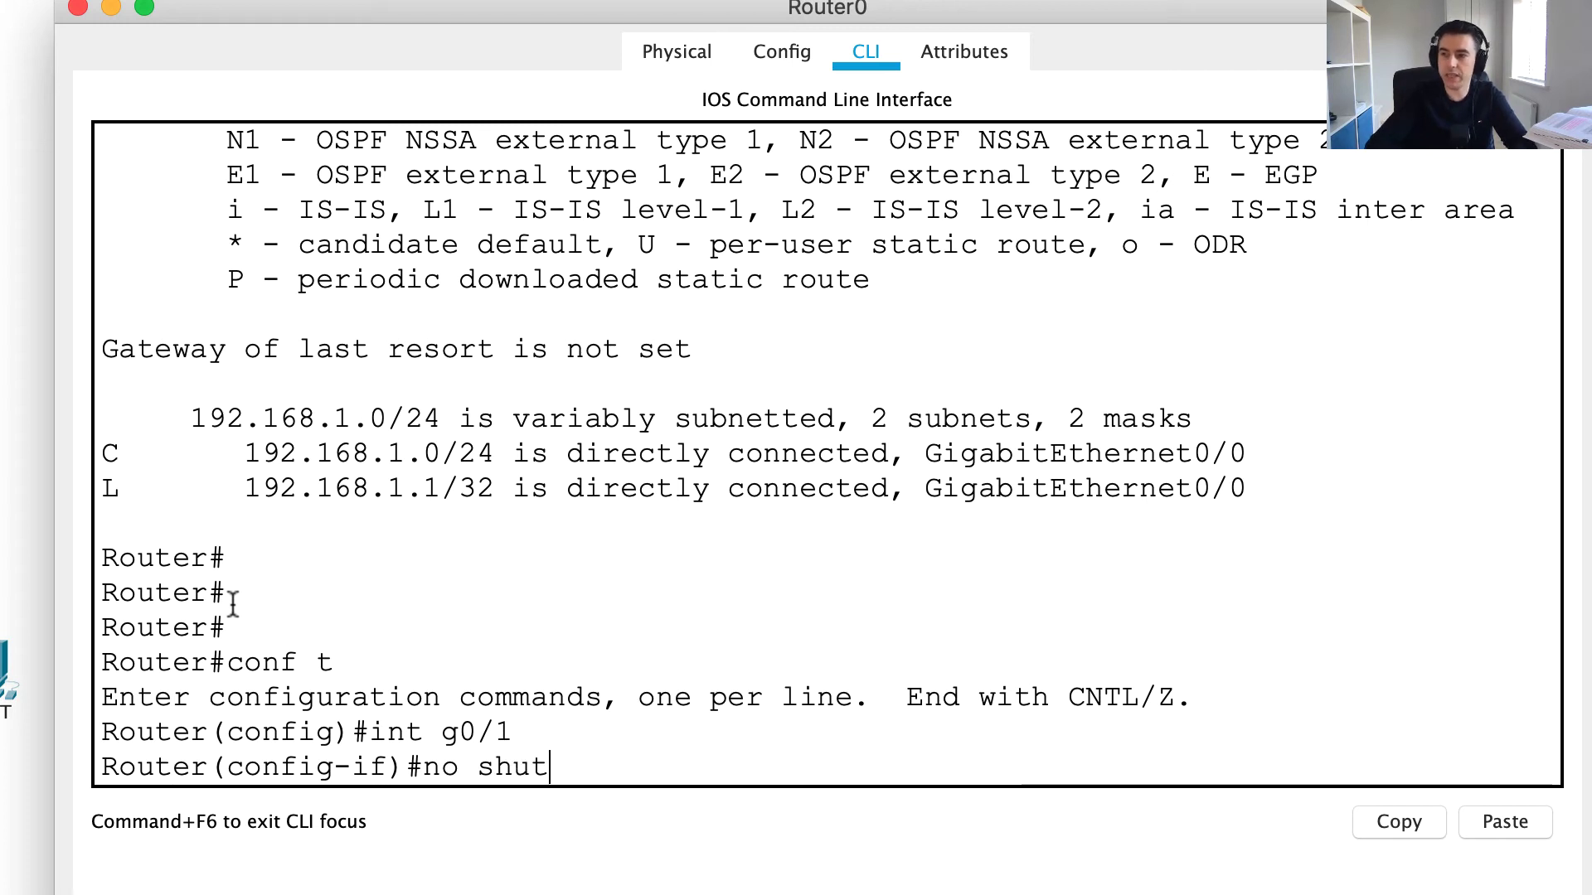
key(Return)
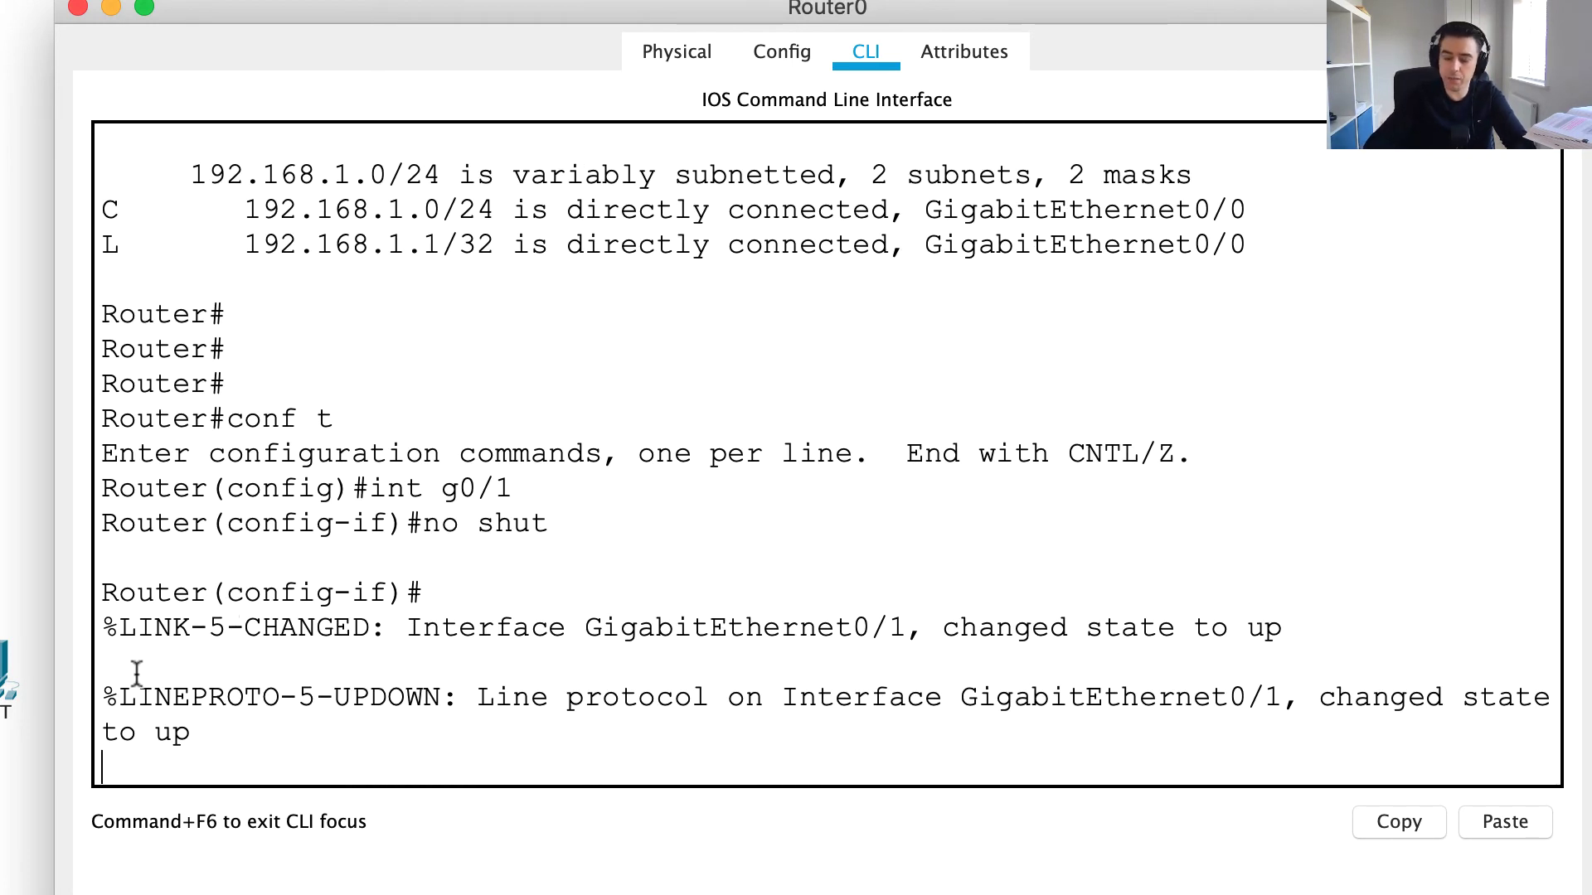
key(Return)
key(Return)
key(Return)
Step: Return to the privileged prompt and display the routing table with show ip route
text(ex)
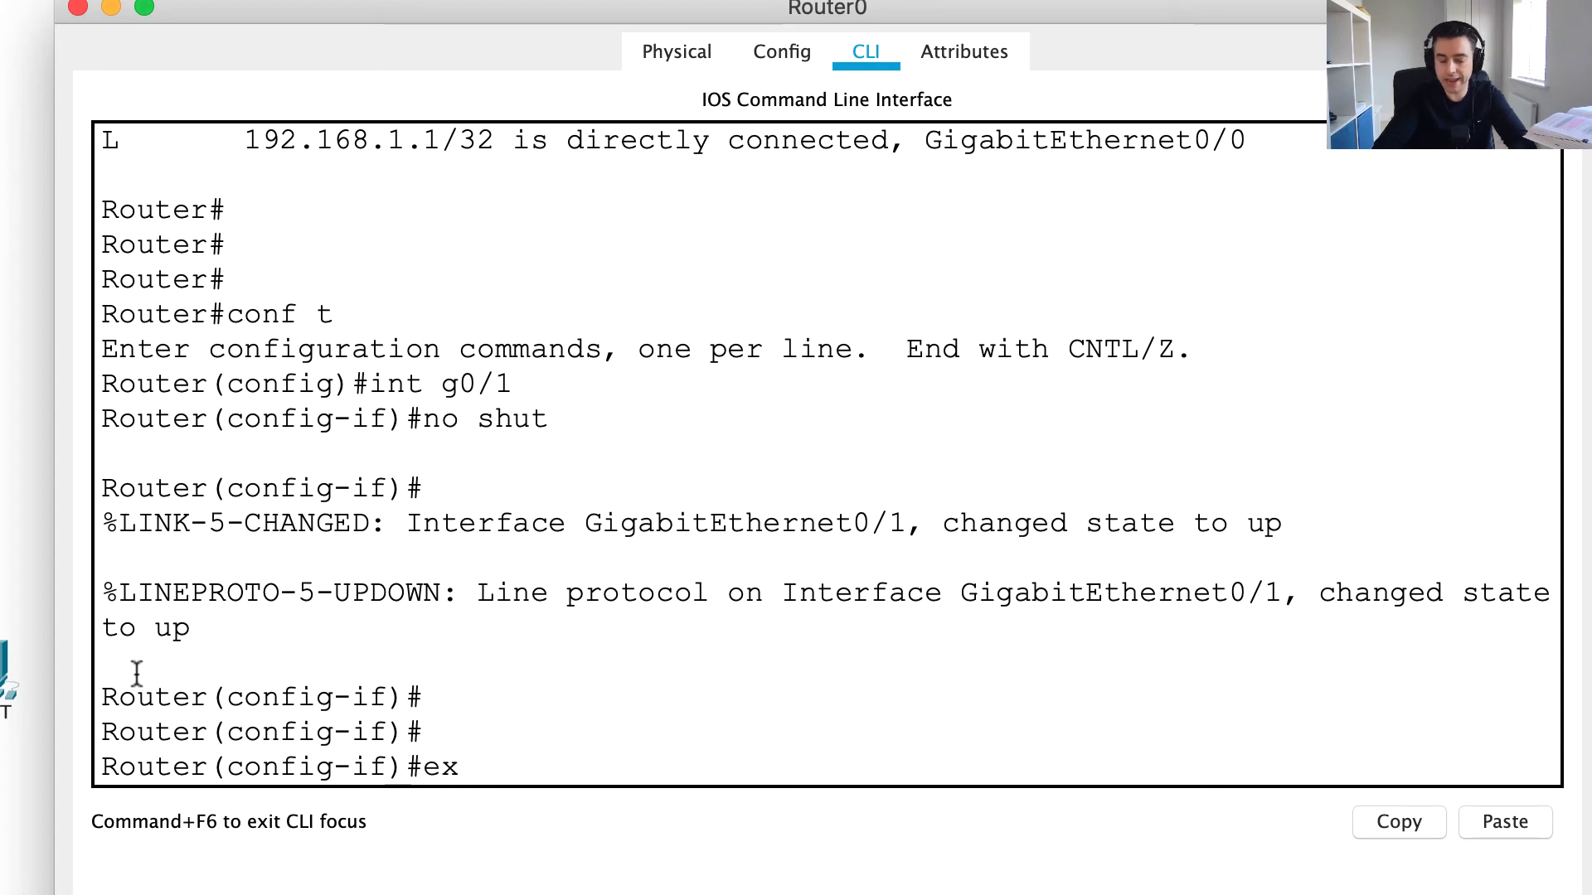
text(it)
key(Return)
key(Return)
key(Return)
text(exi)
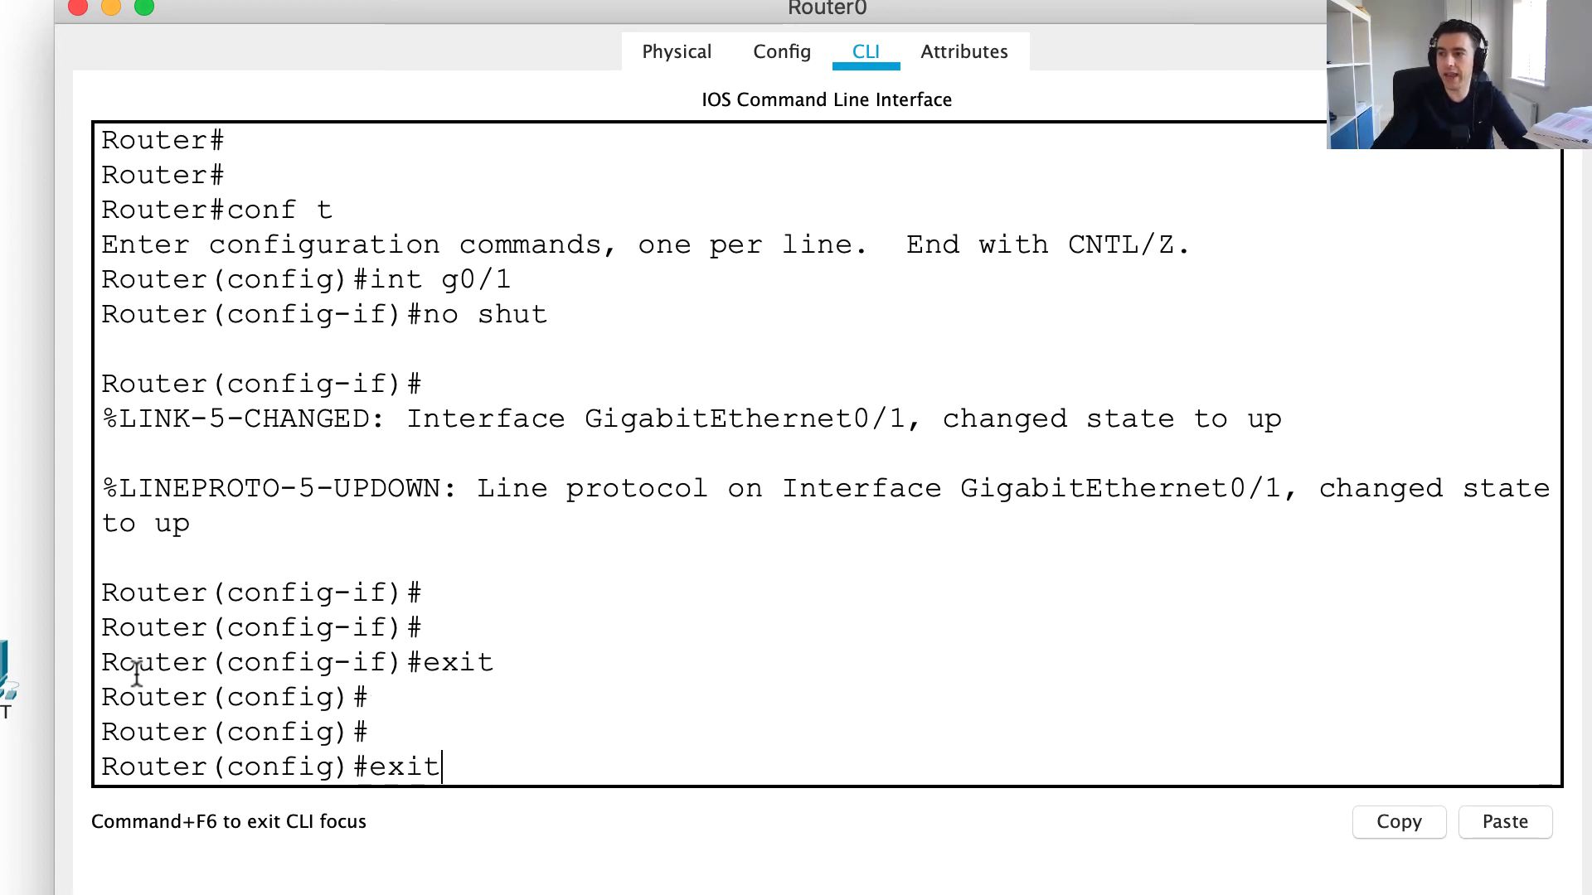
text(t)
key(Return)
key(Return)
key(Return)
key(Return)
key(Return)
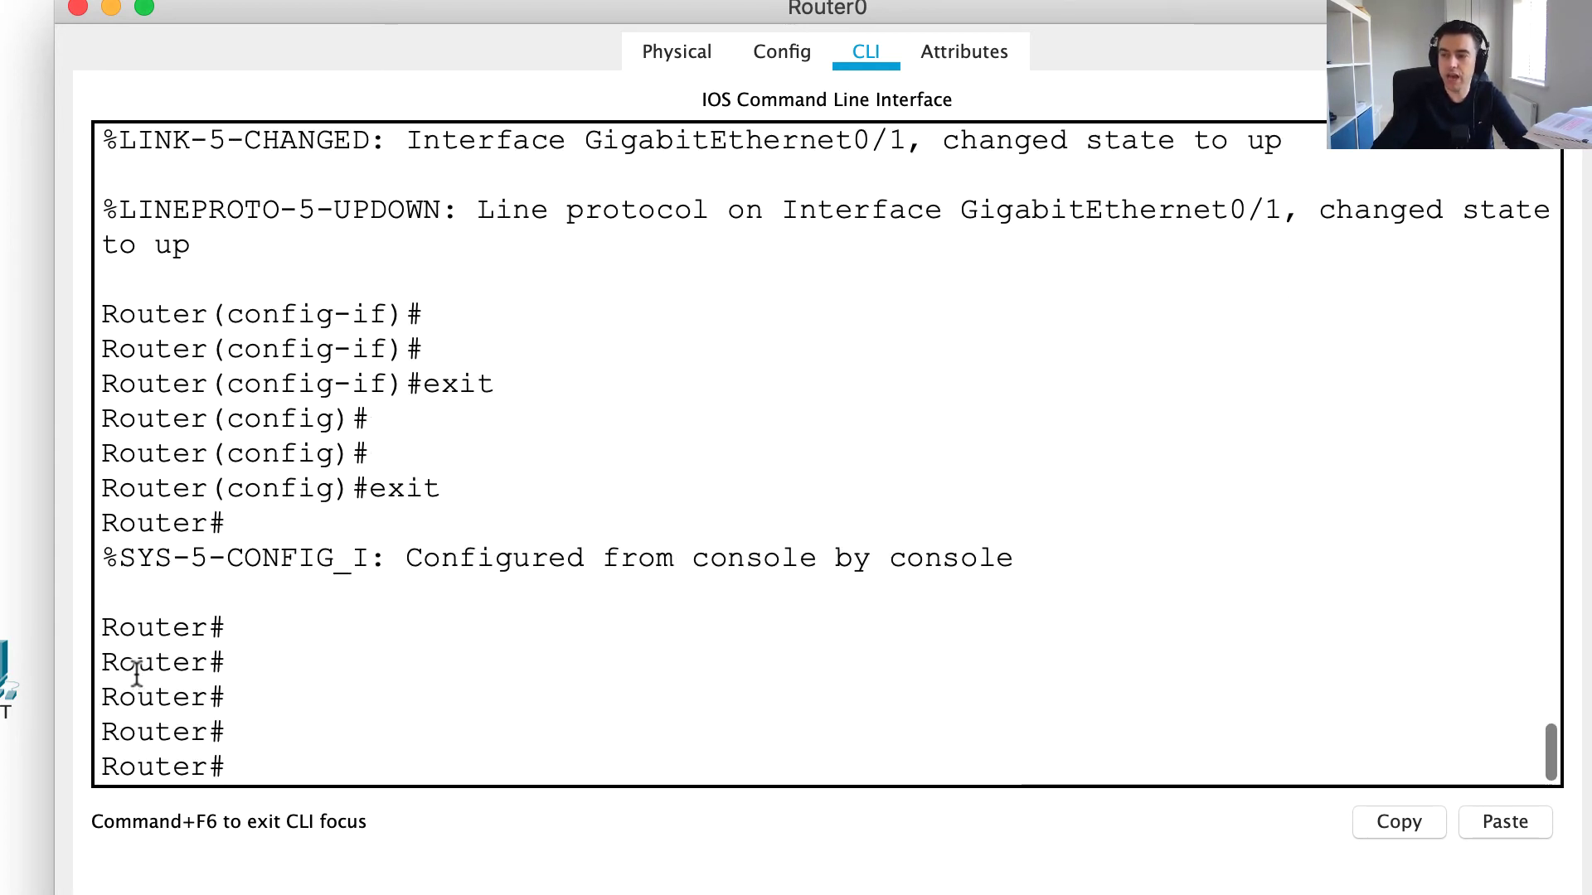
text(show ip rout)
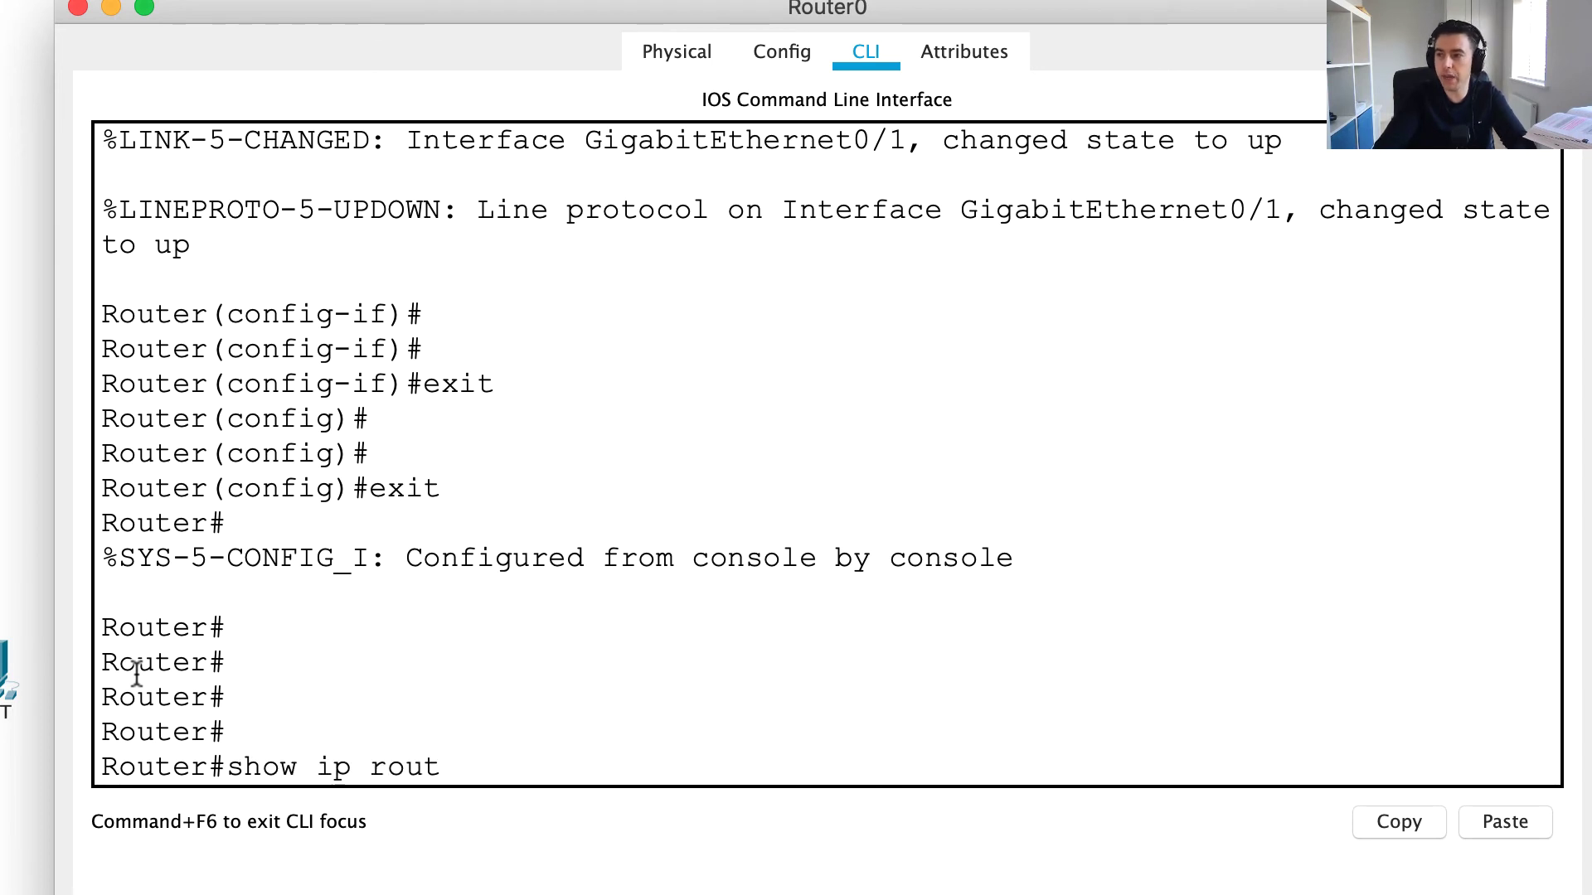
text(e)
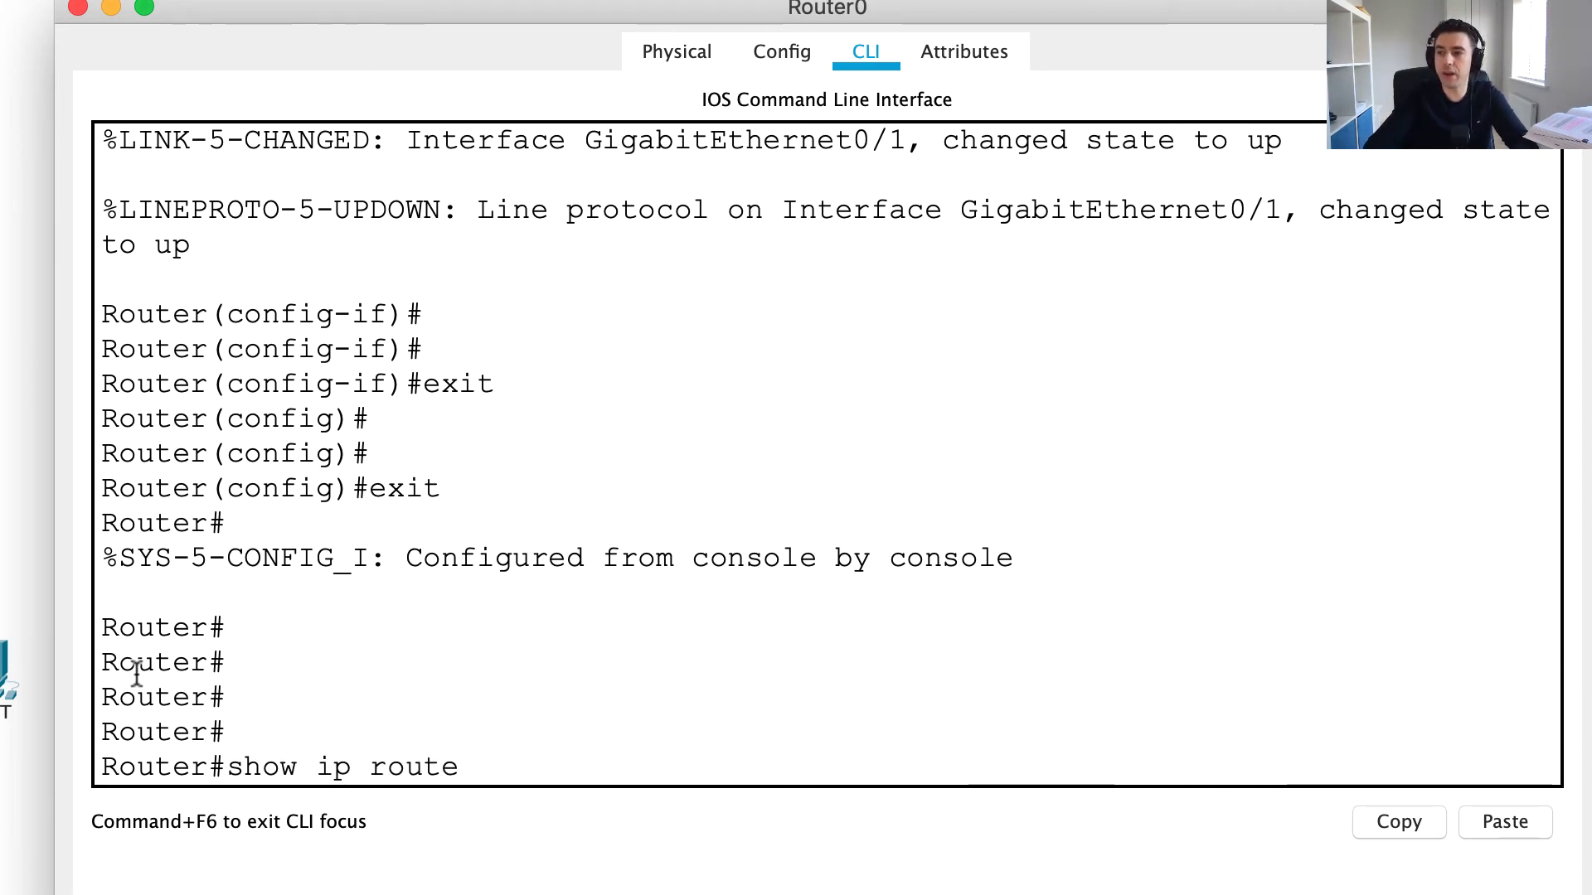
key(Return)
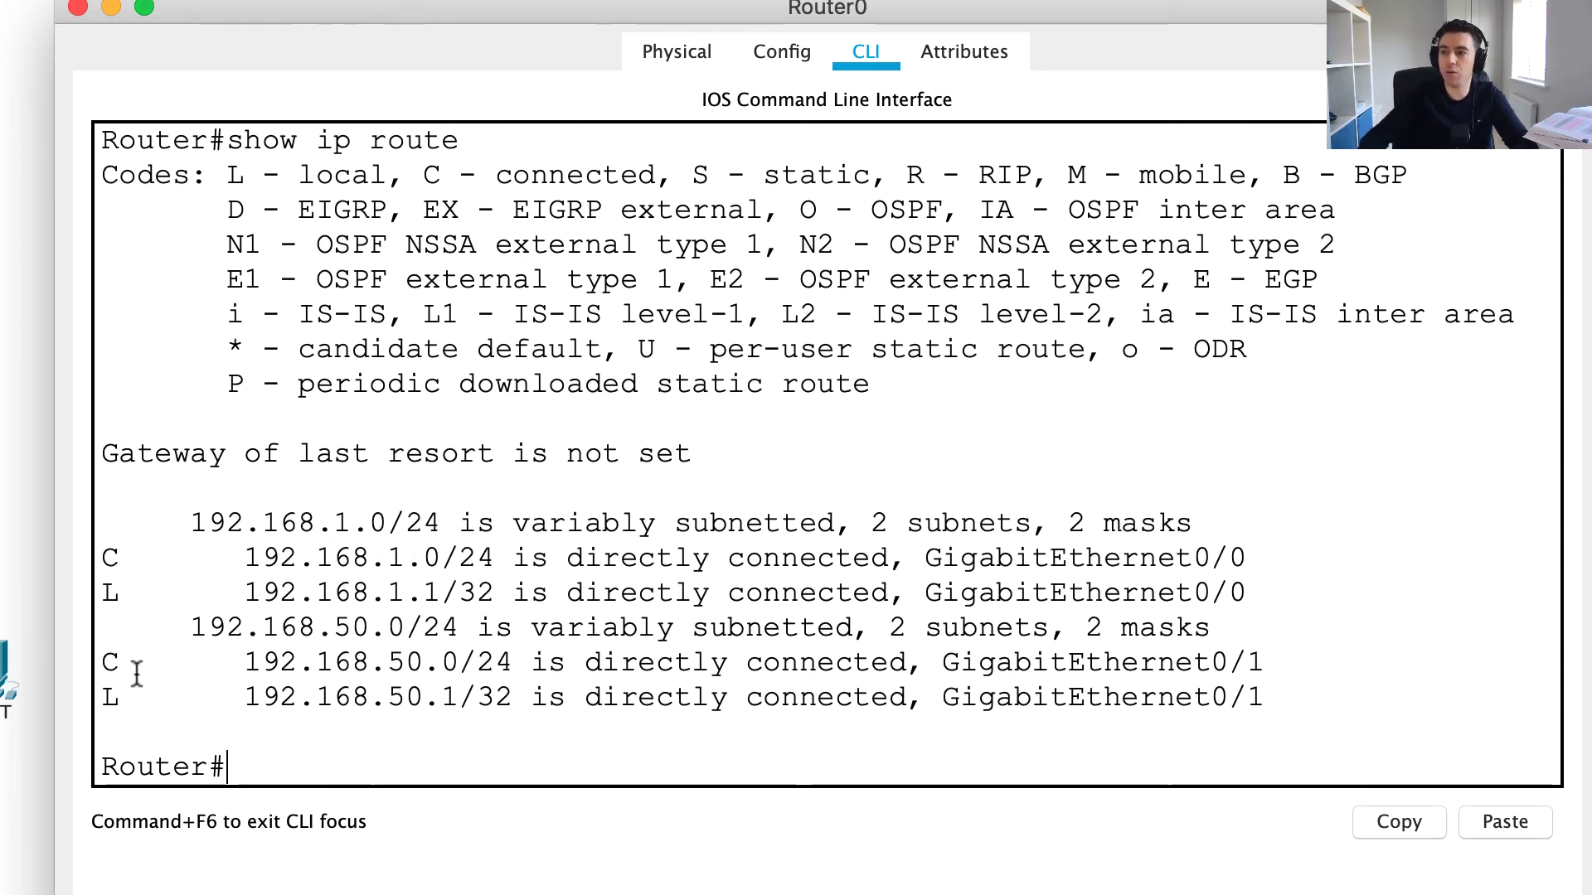
drag(101, 557, 1269, 562)
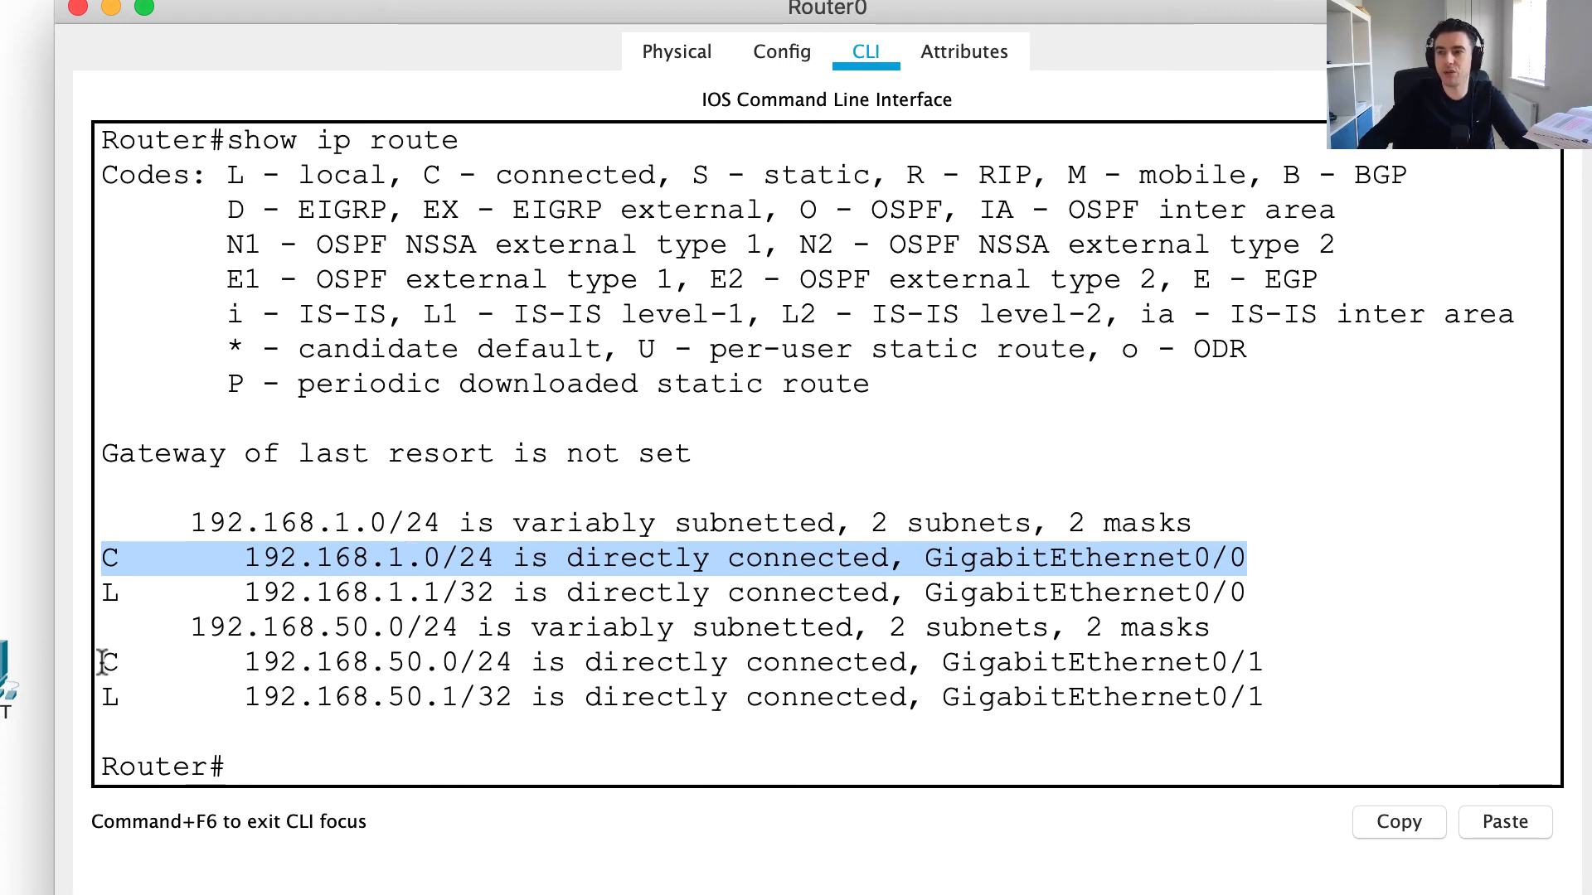
drag(103, 663, 1307, 660)
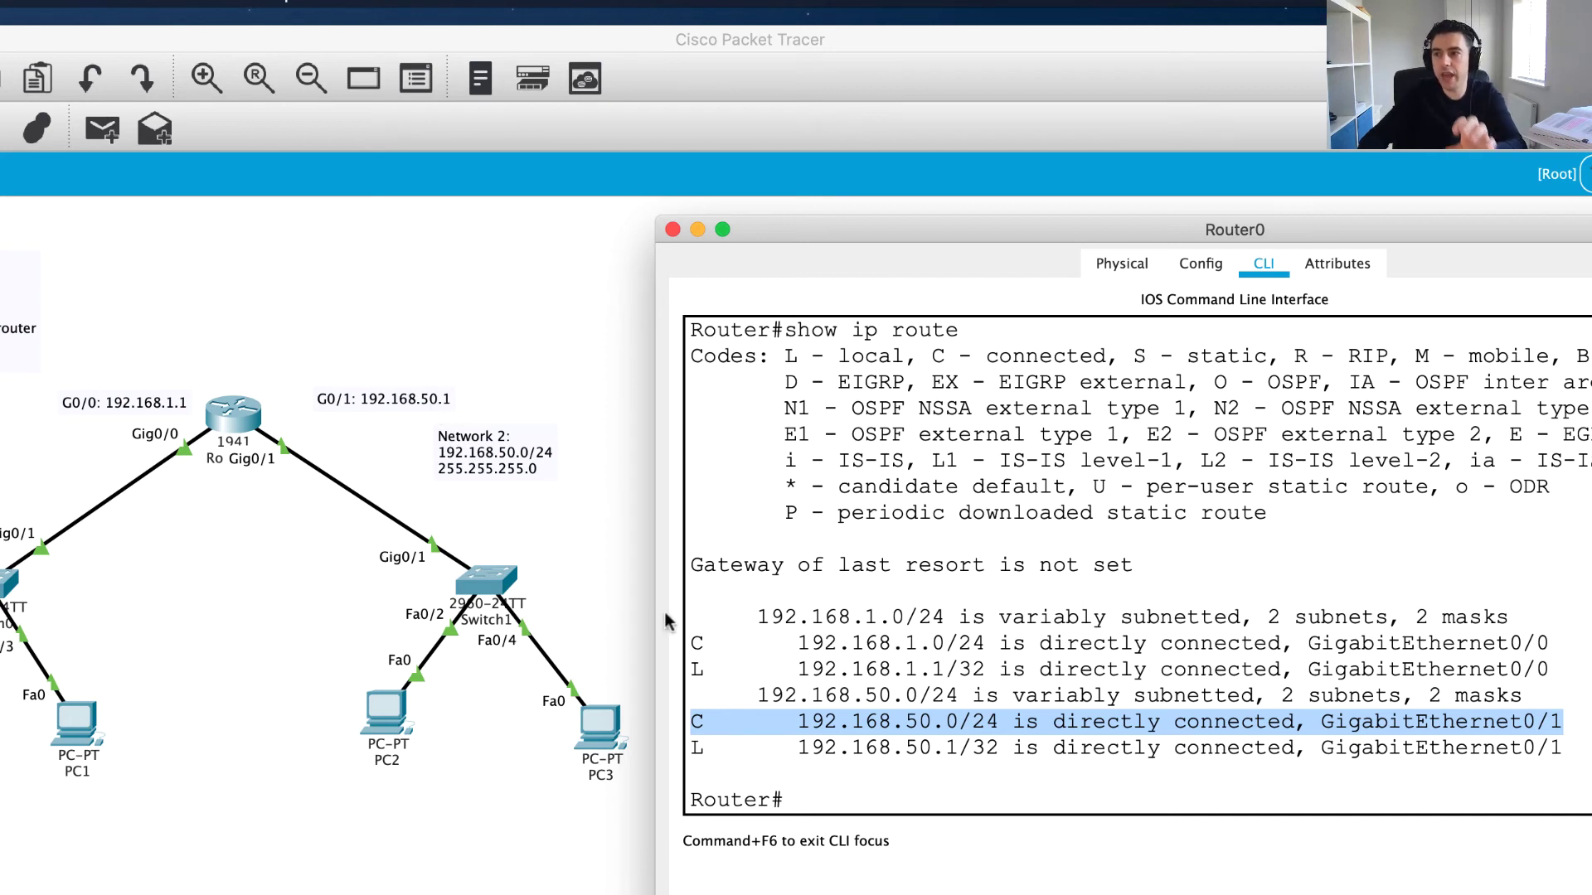
drag(690, 643, 1584, 645)
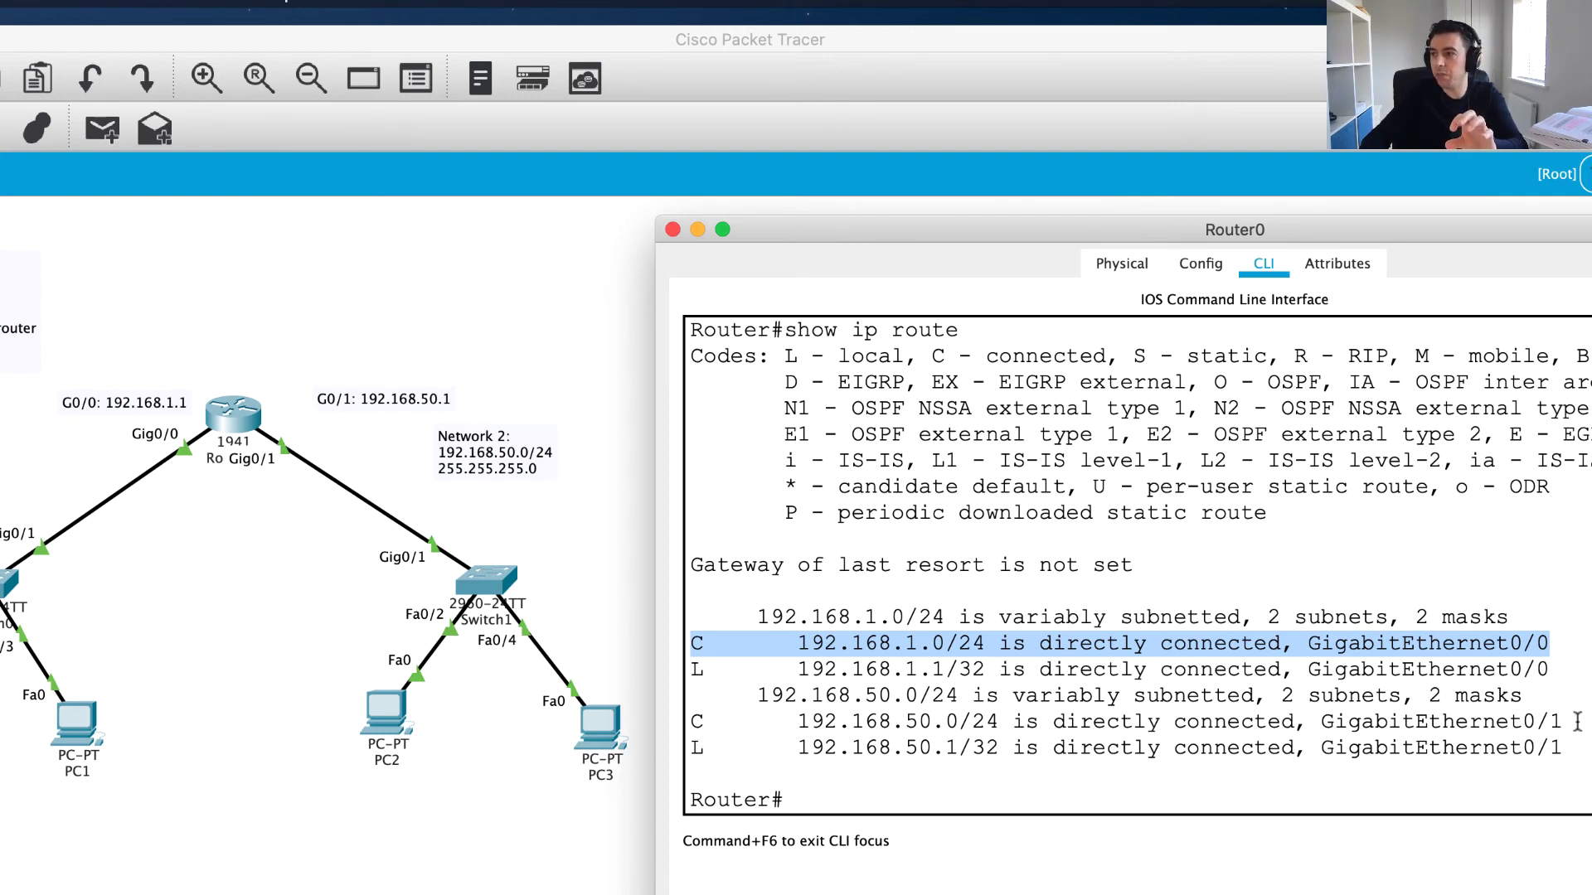
drag(1577, 721, 682, 713)
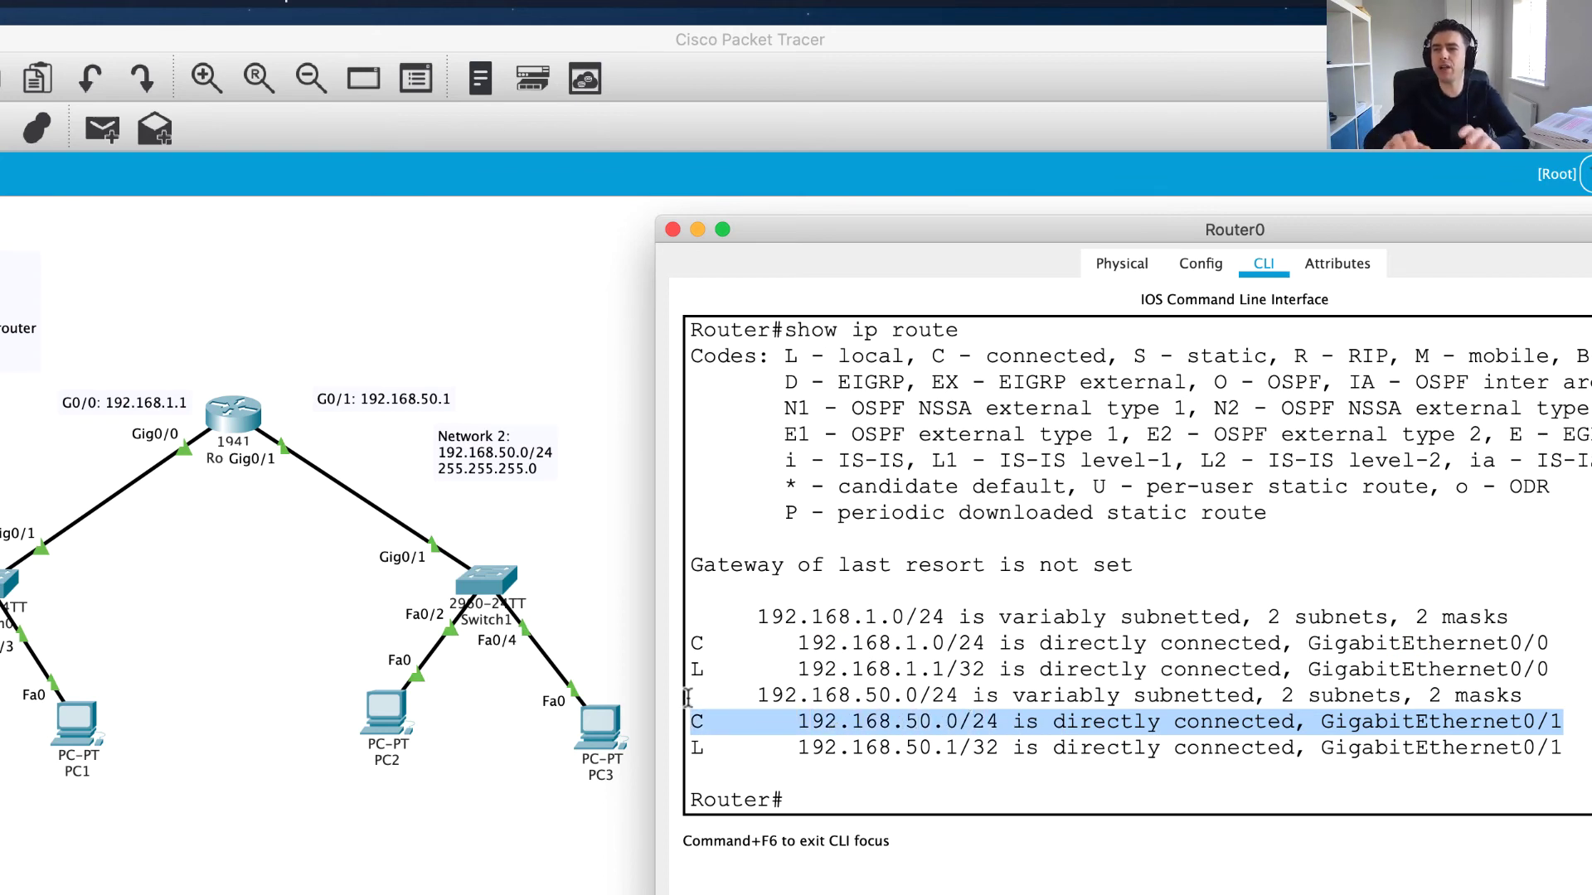
click(697, 678)
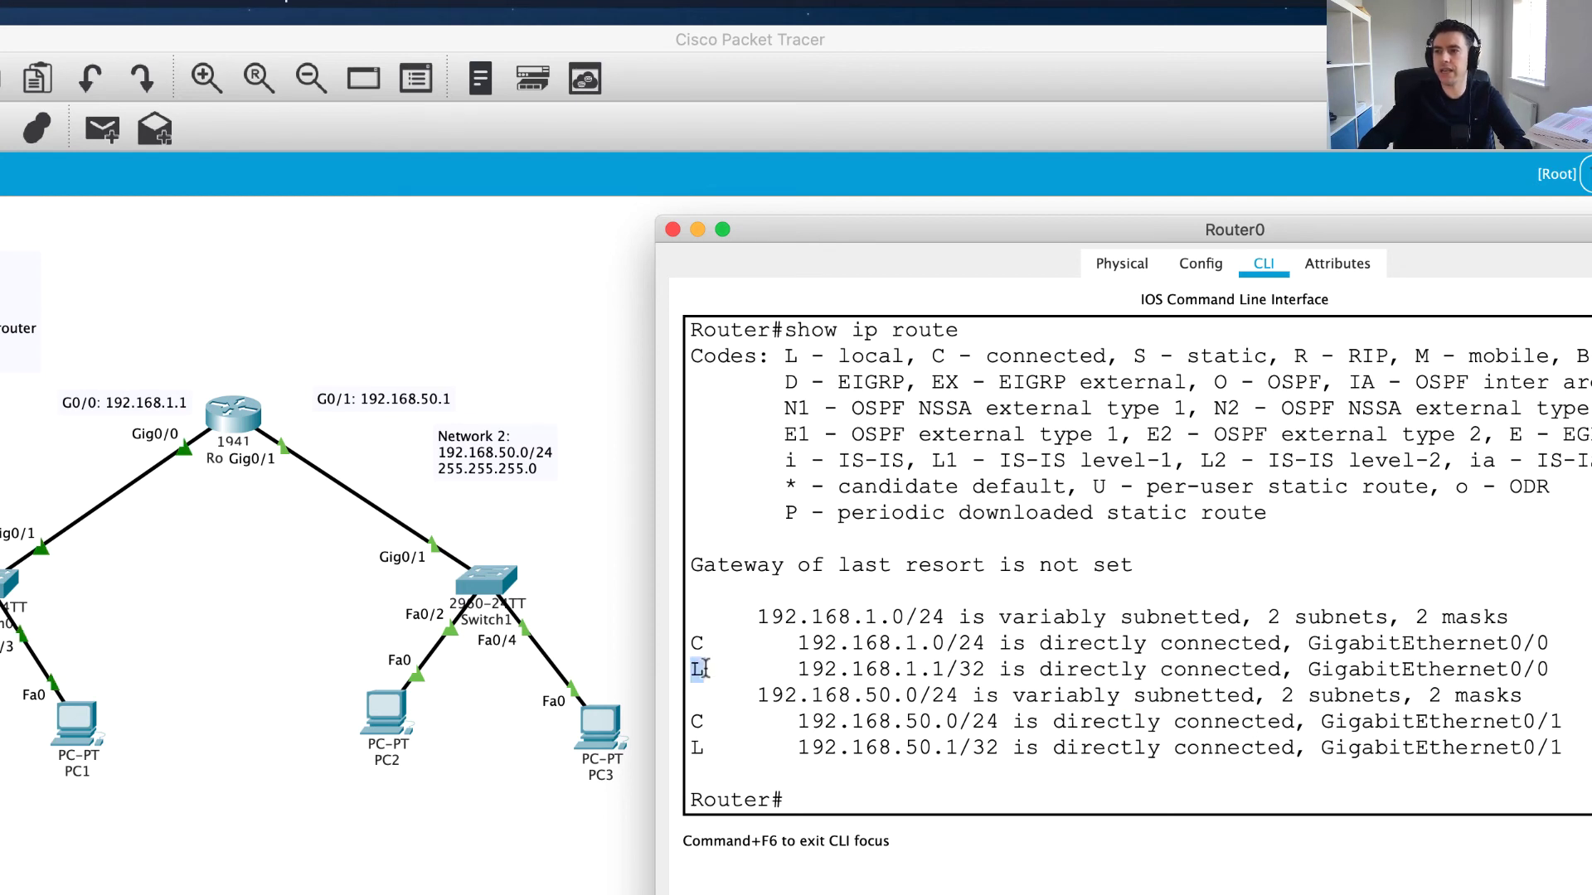
mouse_move(705, 667)
mouse_down()
mouse_move(685, 678)
mouse_move(706, 670)
mouse_up()
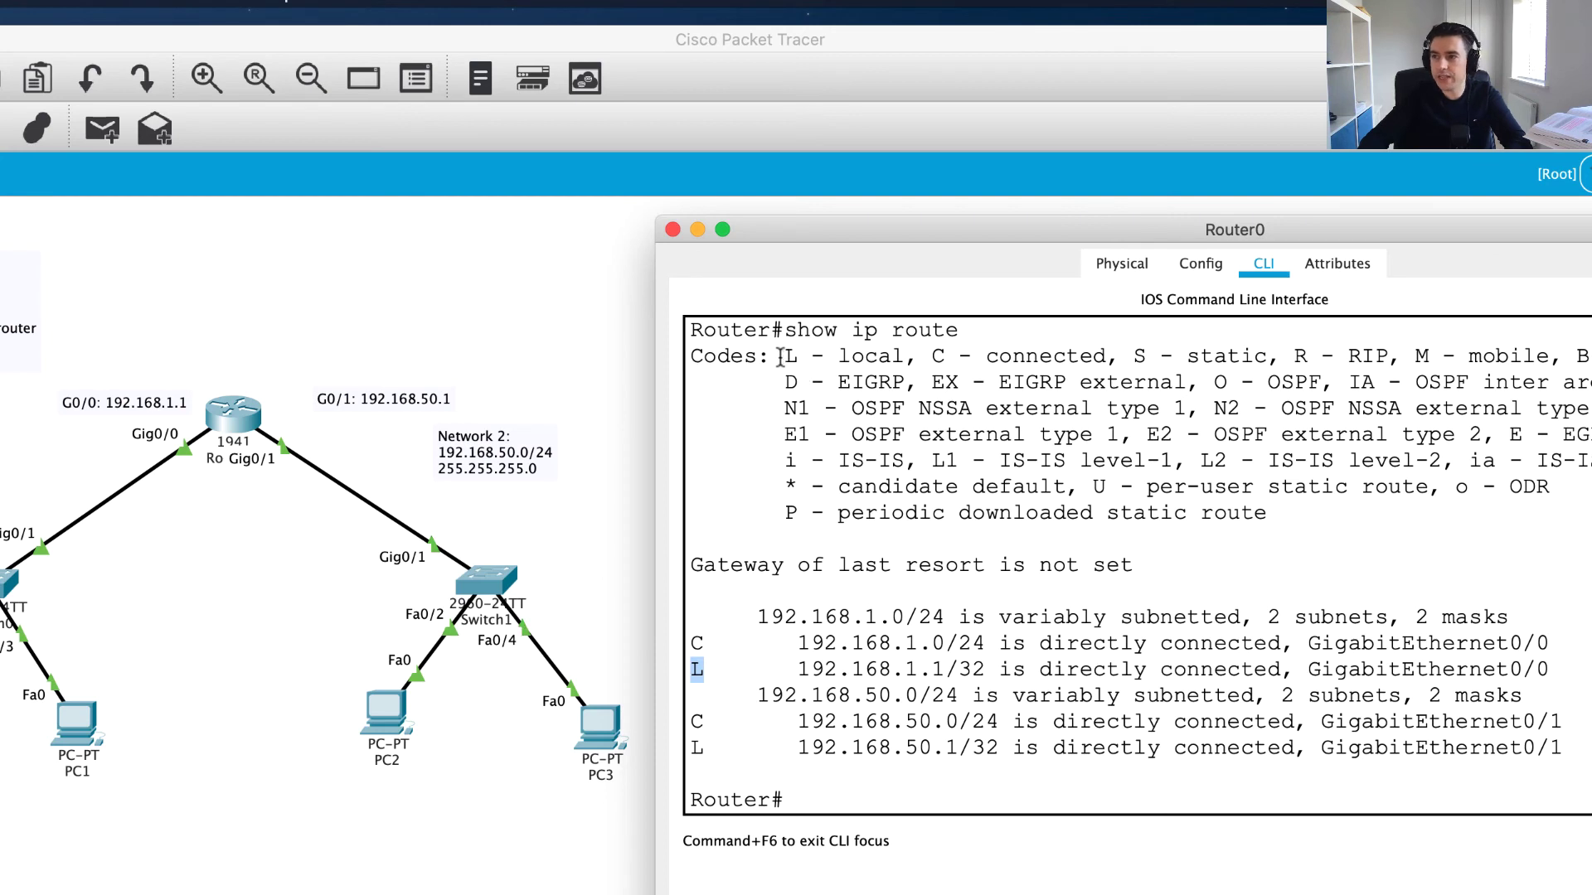
drag(784, 357, 908, 359)
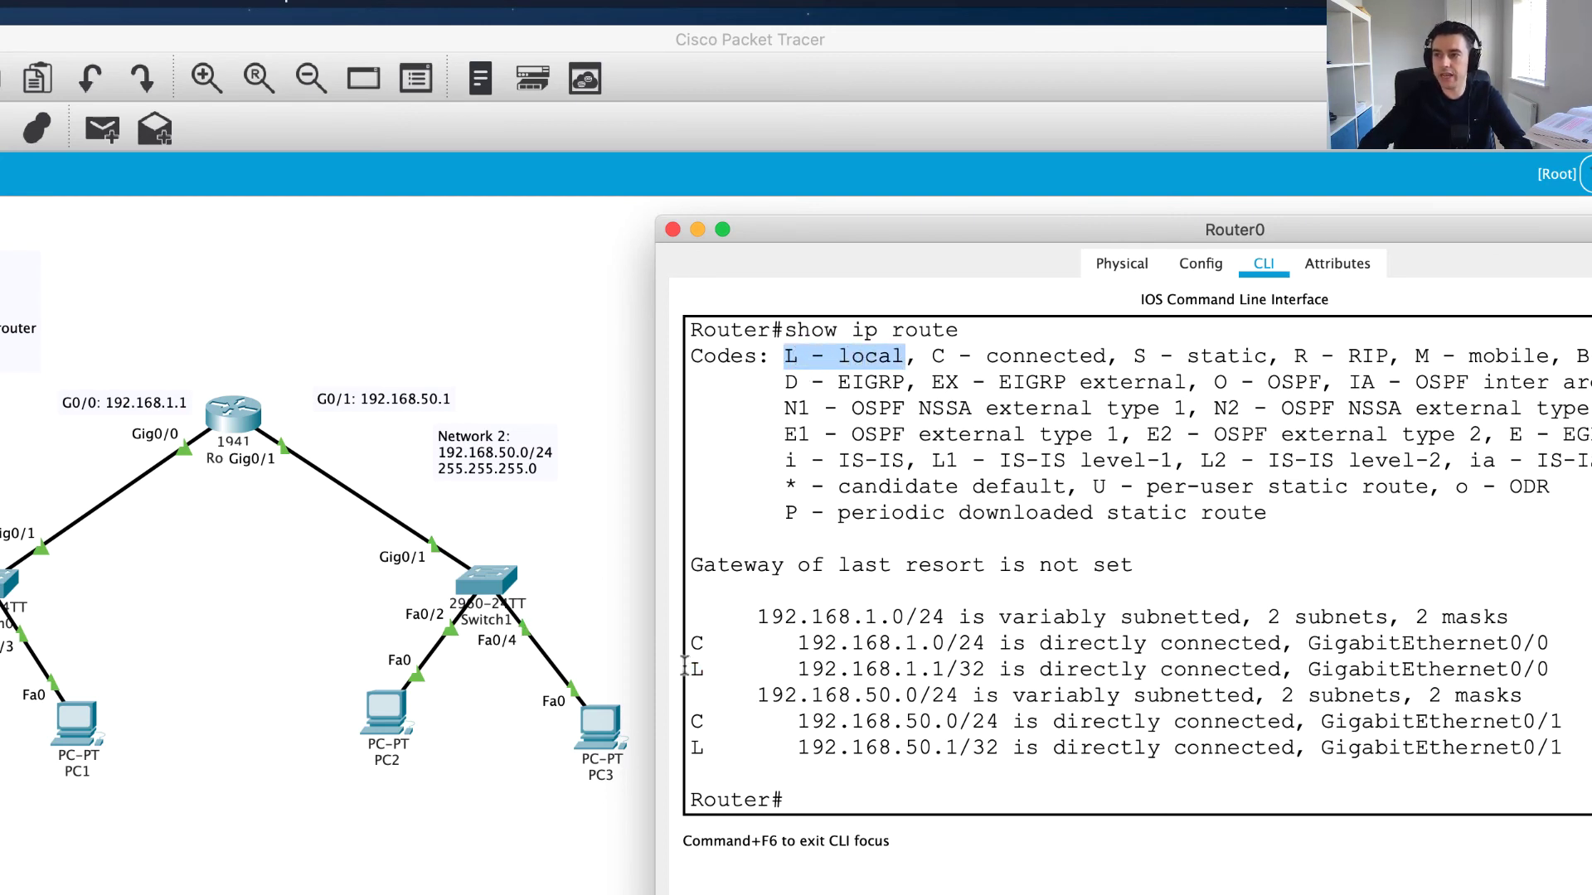
drag(692, 670, 1583, 668)
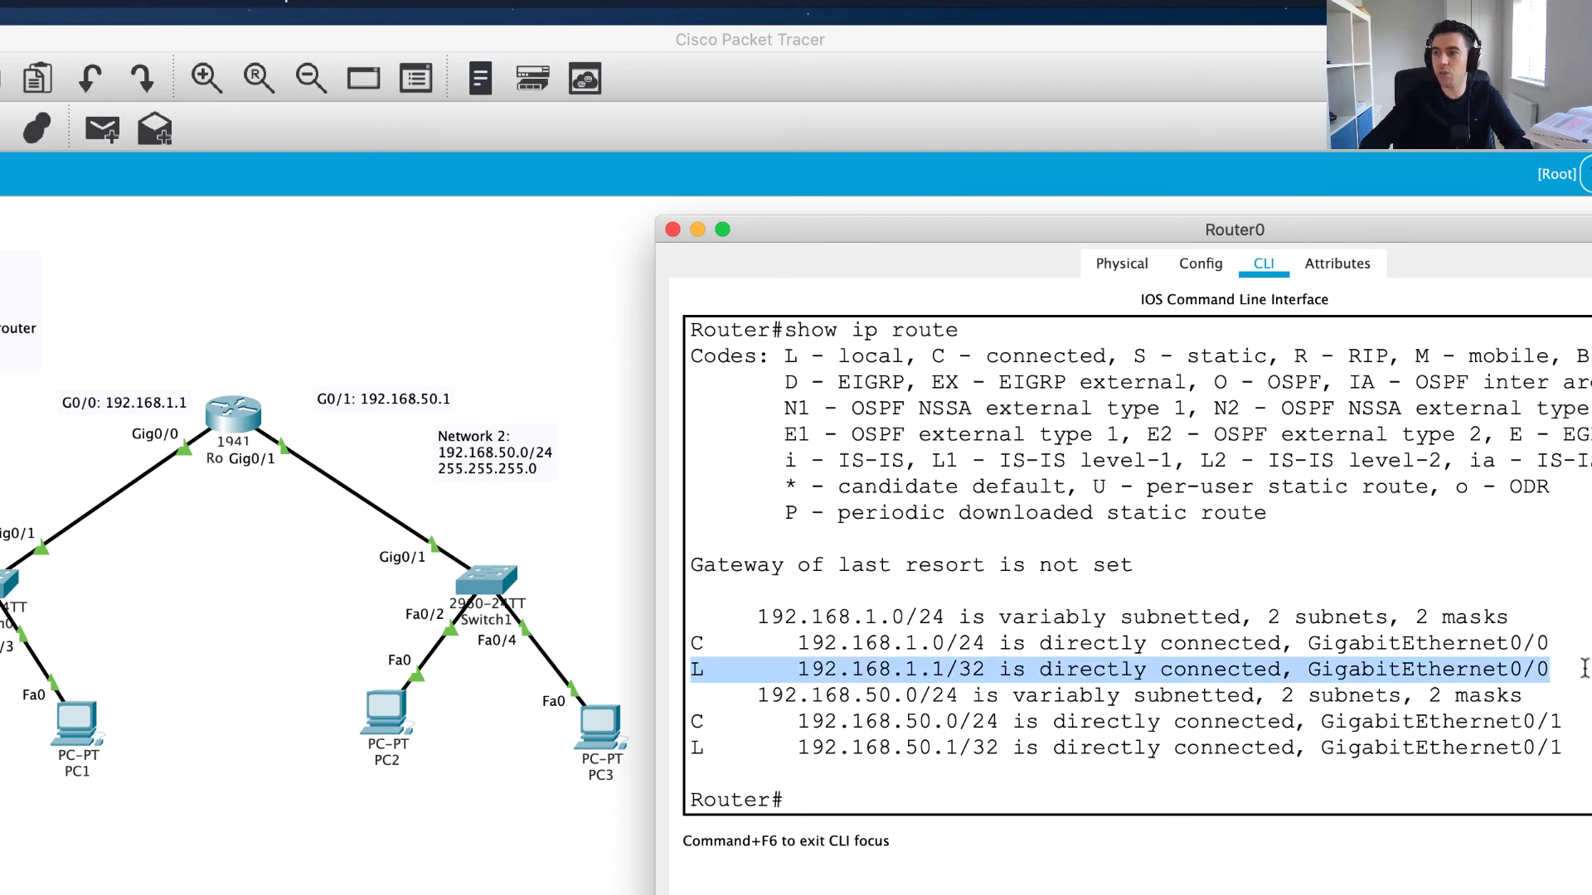
triple_click(979, 667)
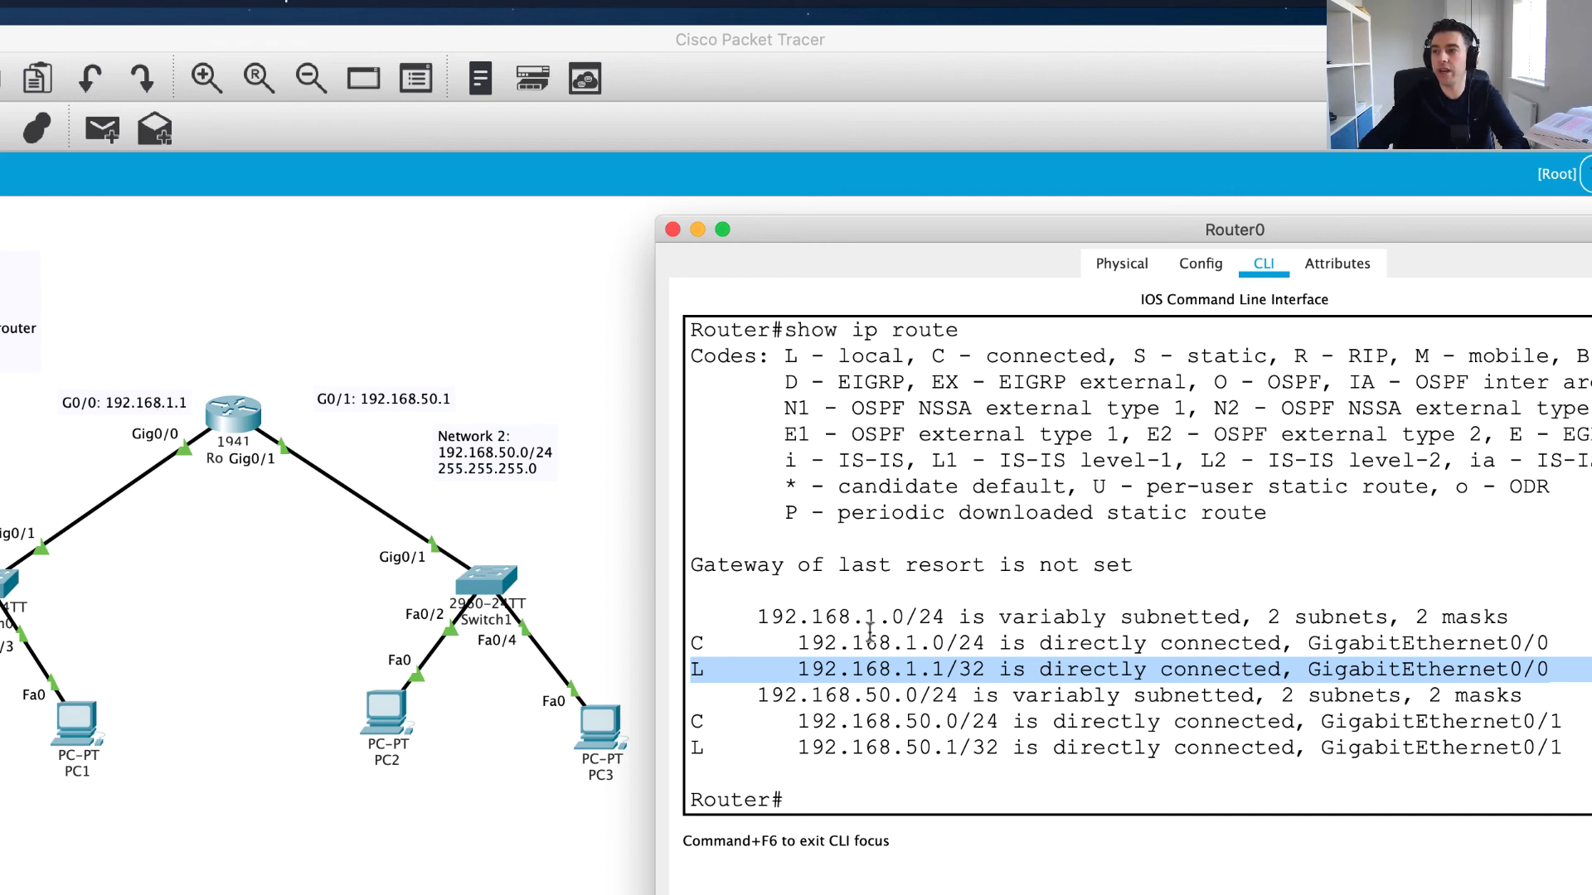
click(991, 668)
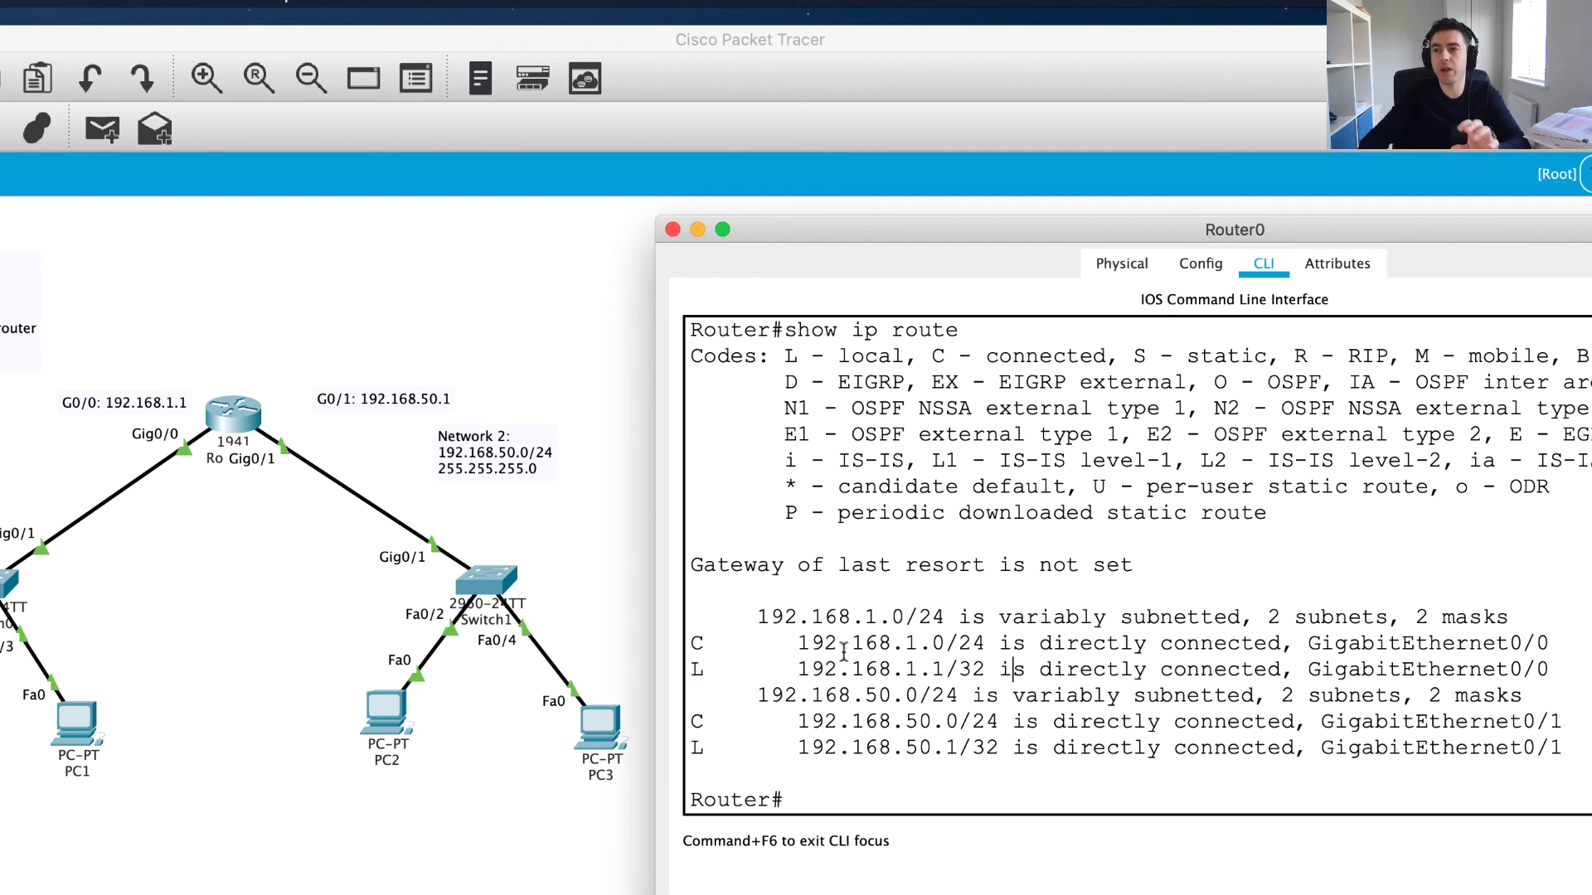
drag(690, 642, 1550, 643)
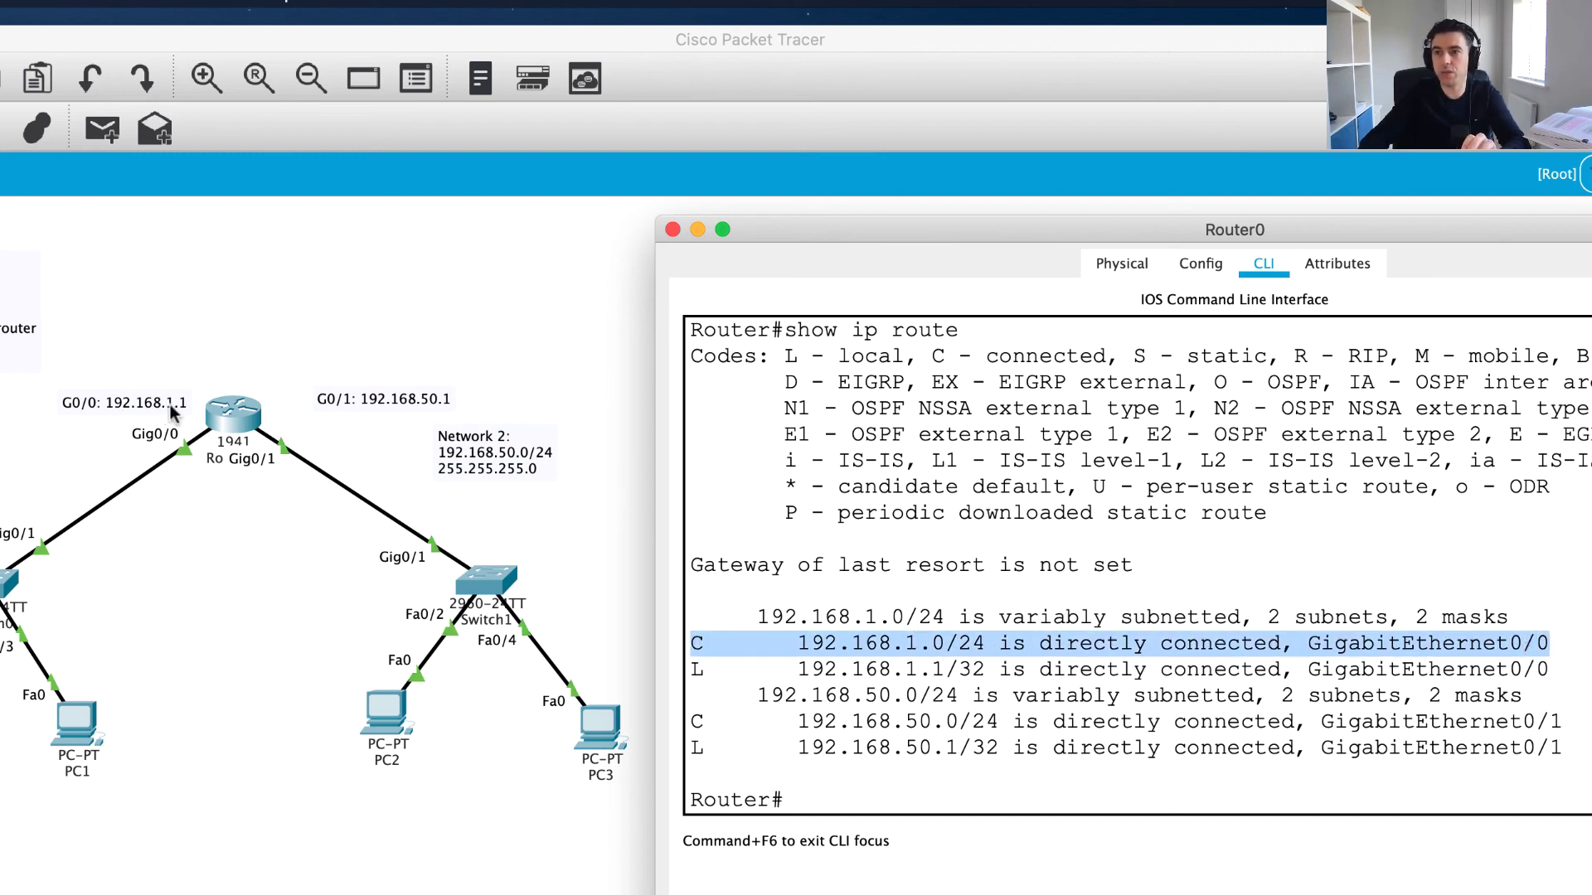
drag(690, 721, 1560, 722)
click(1179, 728)
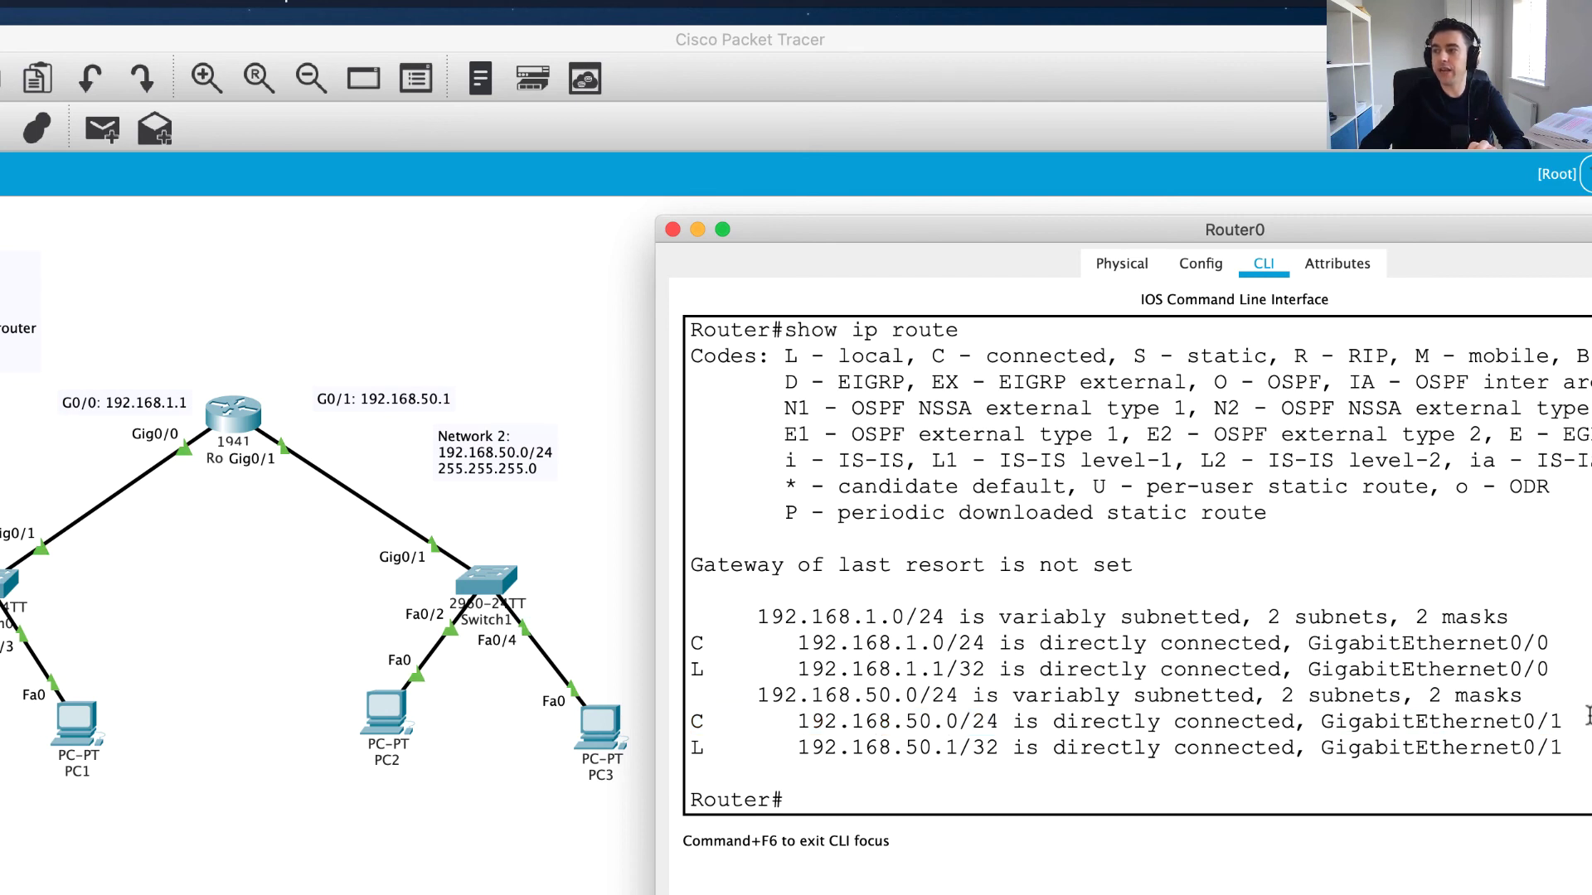
drag(686, 749, 711, 748)
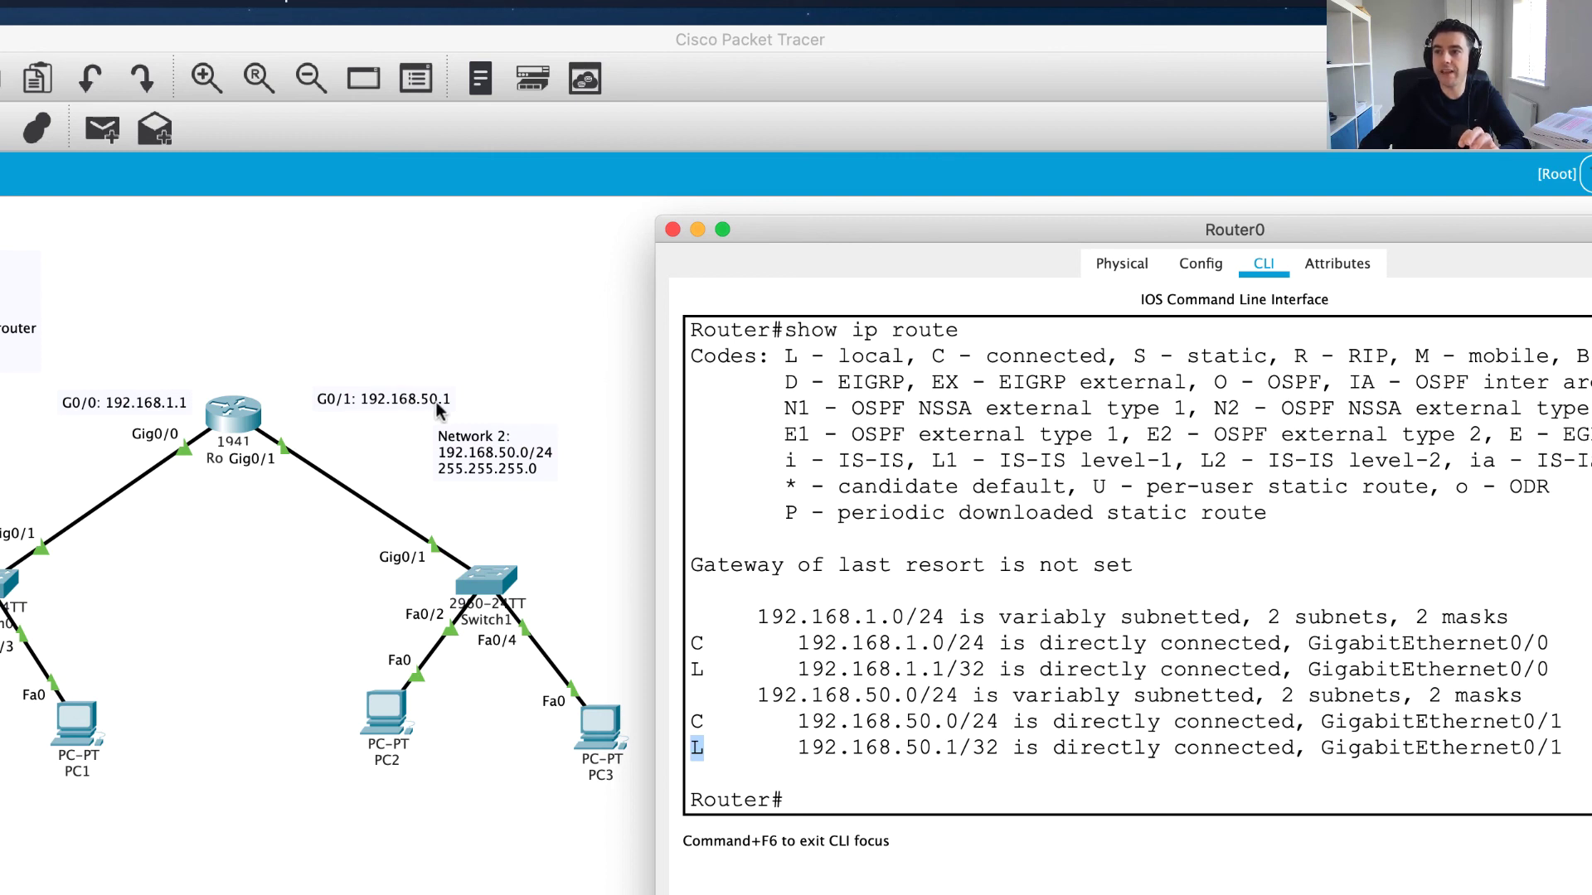
drag(1001, 749, 690, 749)
click(1098, 747)
click(1186, 748)
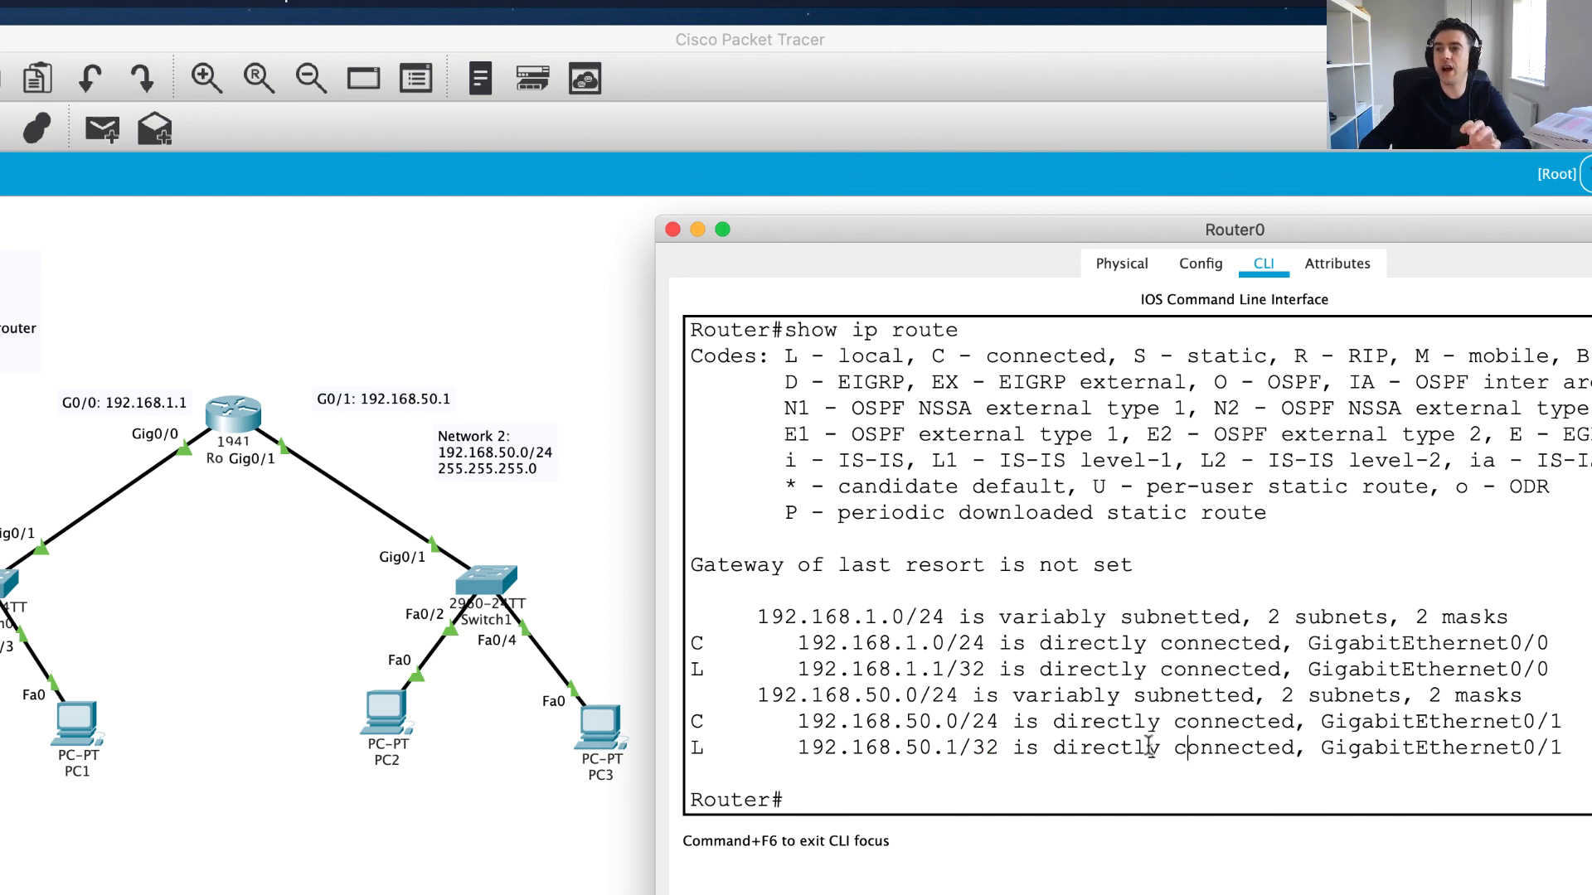